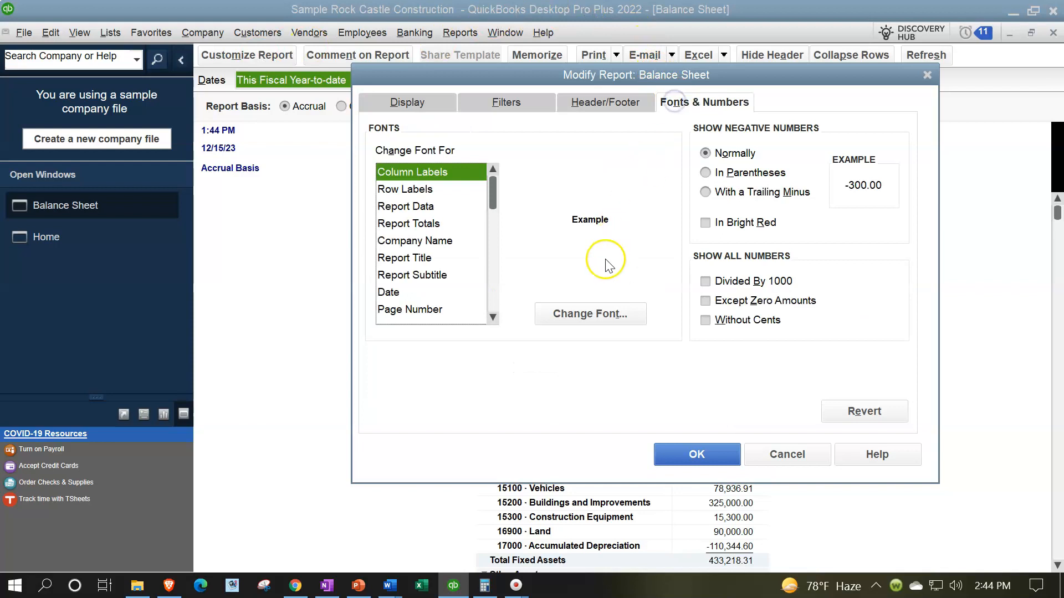
Set the Balance Sheet's column label font size to 14 and apply the change to all related fonts in the report
click(585, 309)
click(625, 268)
click(604, 270)
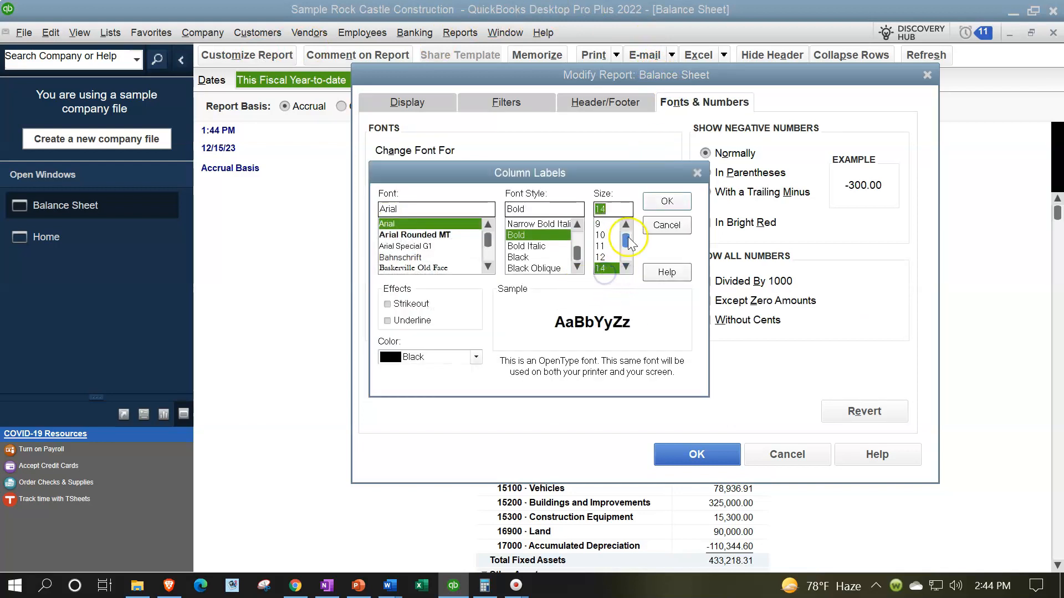
click(666, 201)
click(470, 183)
click(668, 454)
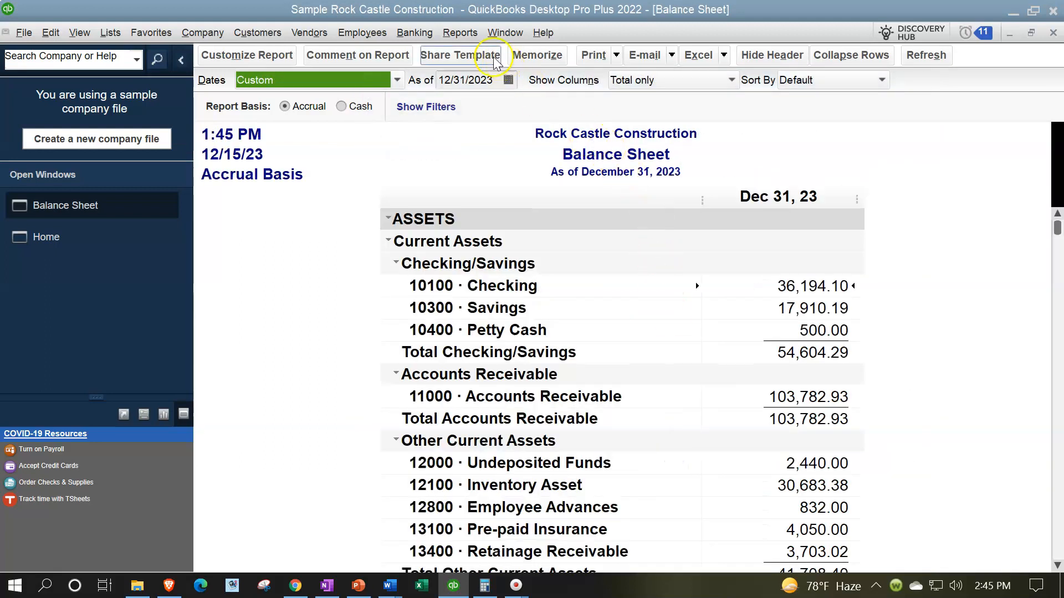
Open the Profit & Loss Standard report and set its end date to 12/31/2023
click(460, 33)
mouse_move(568, 161)
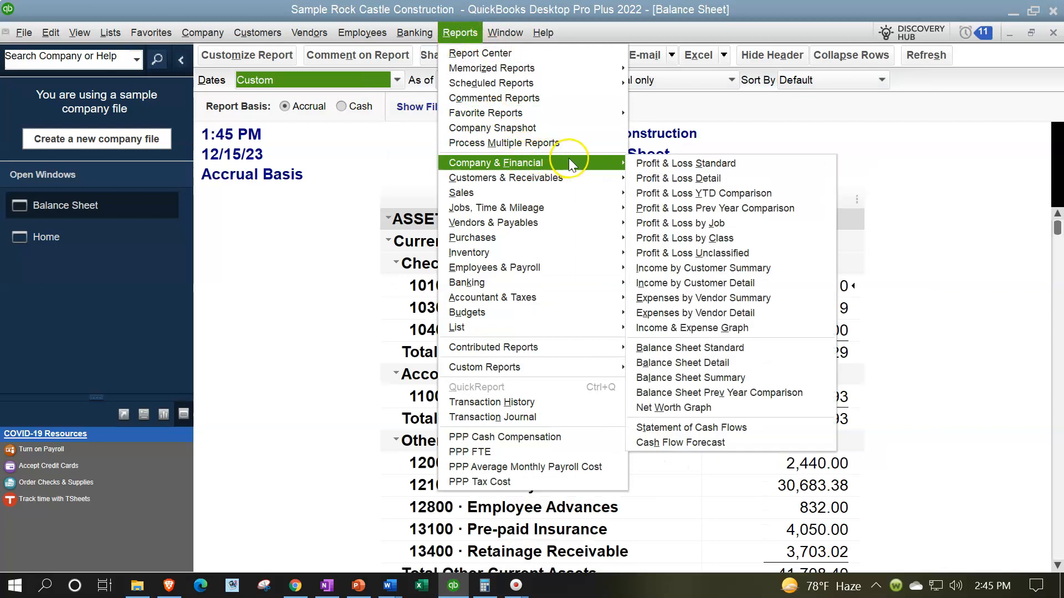
click(646, 163)
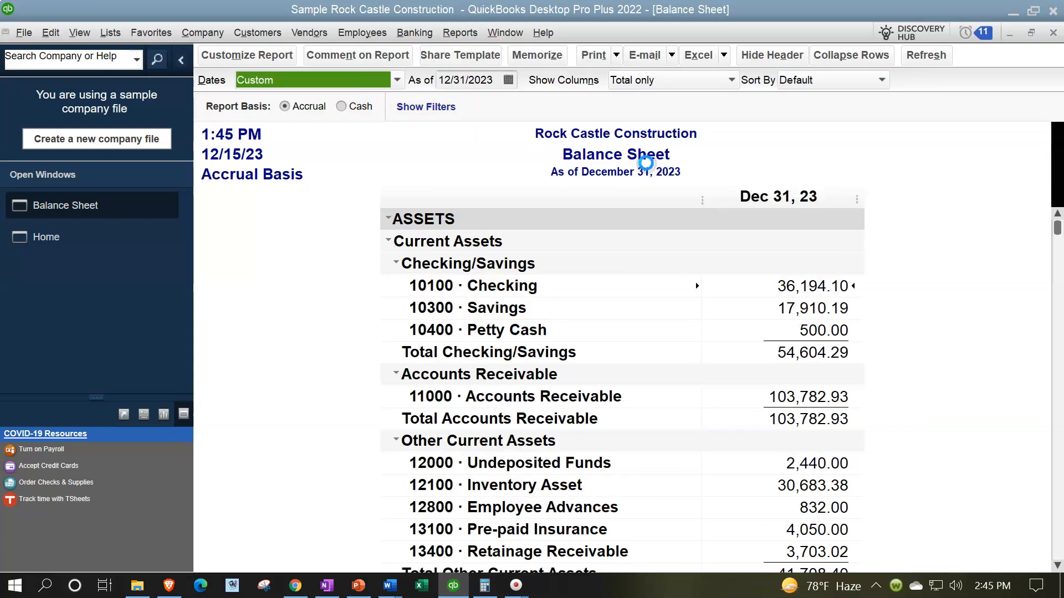
key(Tab)
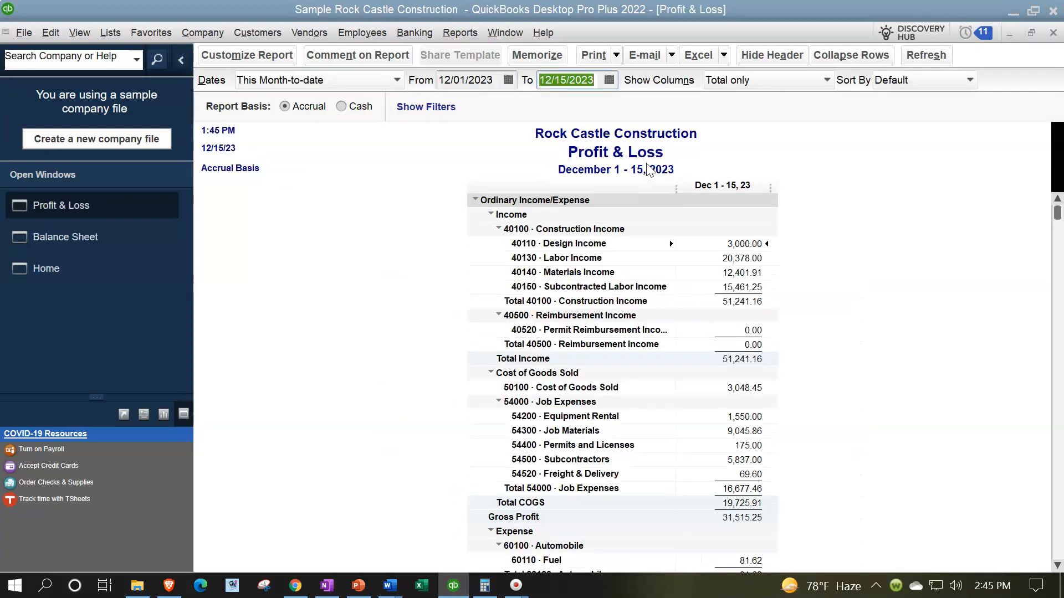
text(12/31/2023)
key(Tab)
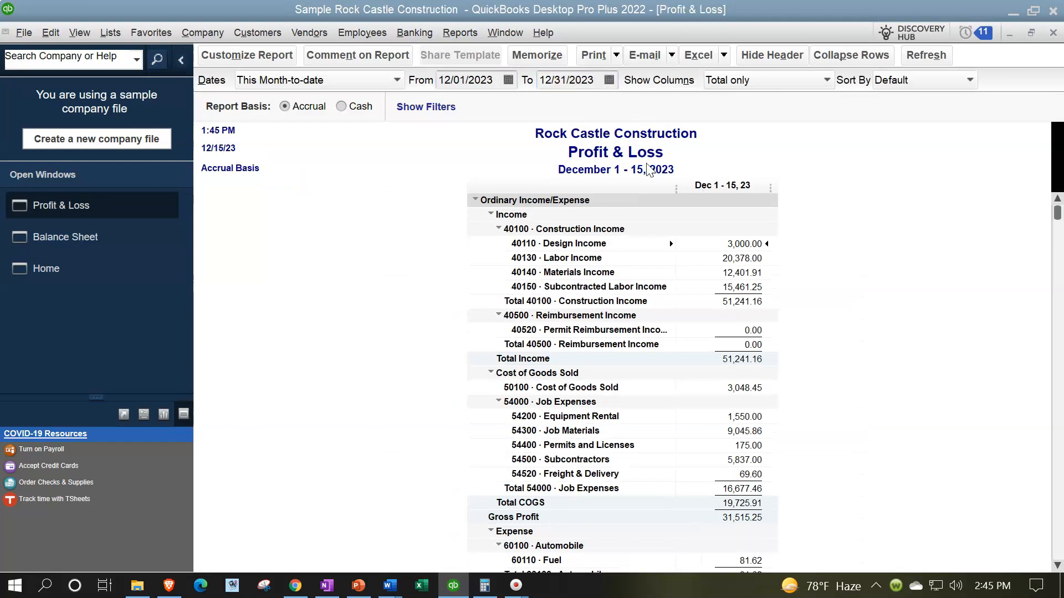
Customize the Profit & Loss report's column label font to size 14 and apply it to all related fonts
click(234, 61)
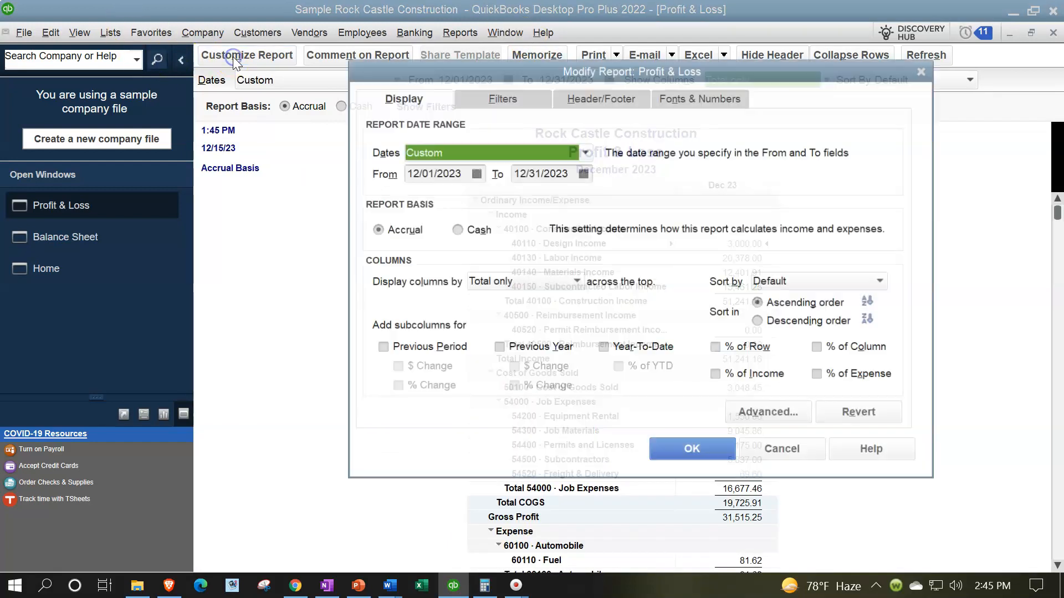
click(719, 101)
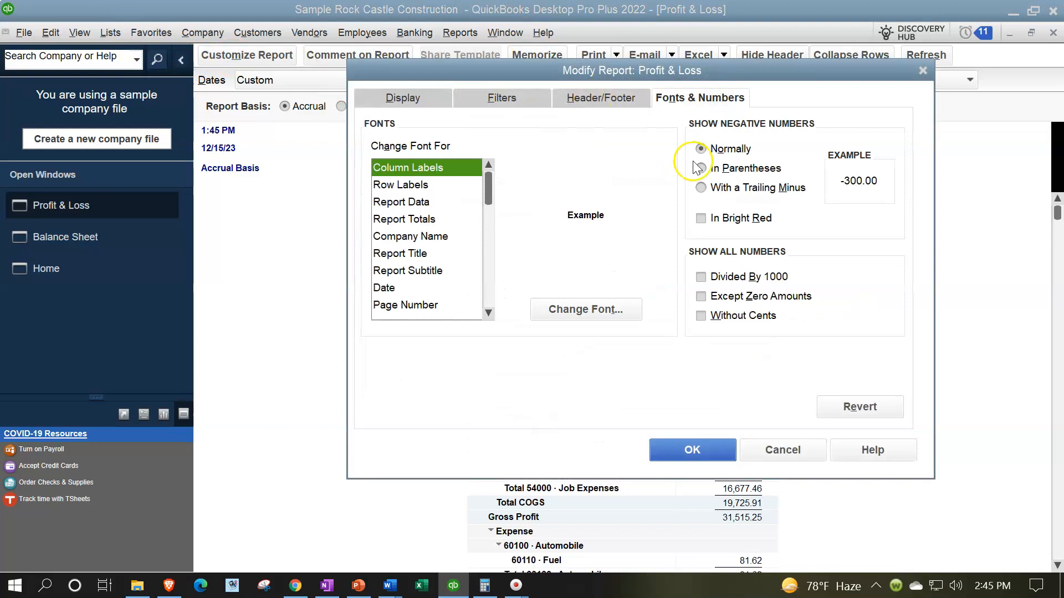
click(619, 312)
scroll(608, 248, down, 2)
click(600, 232)
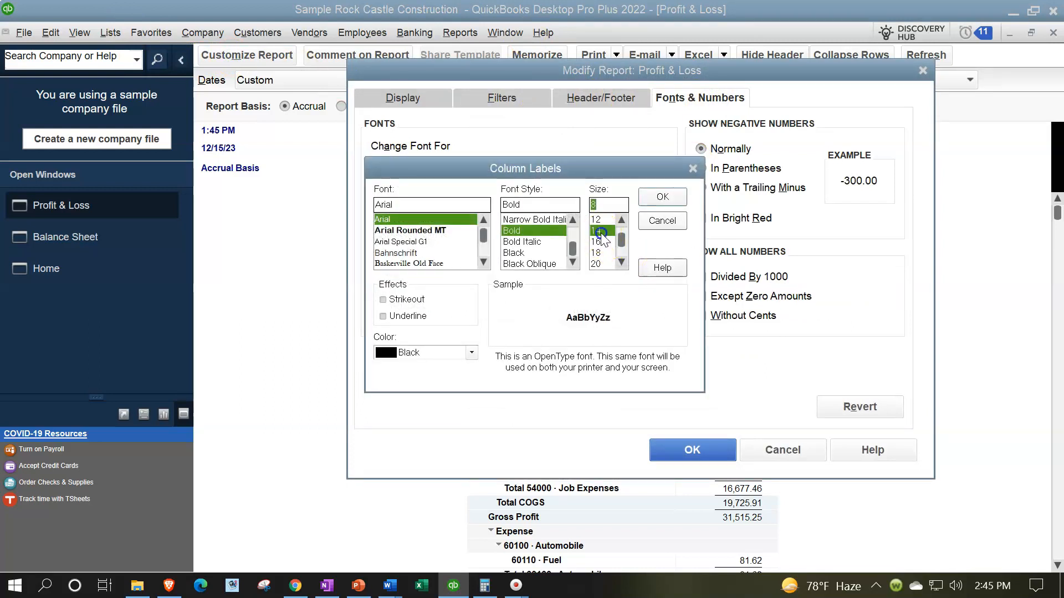
click(662, 197)
click(470, 184)
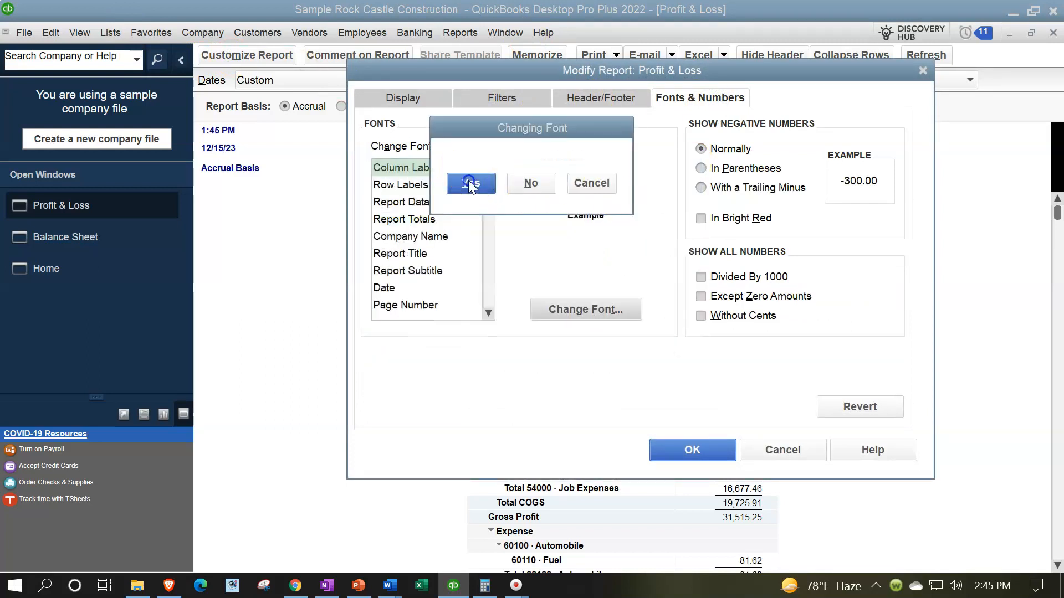
click(676, 447)
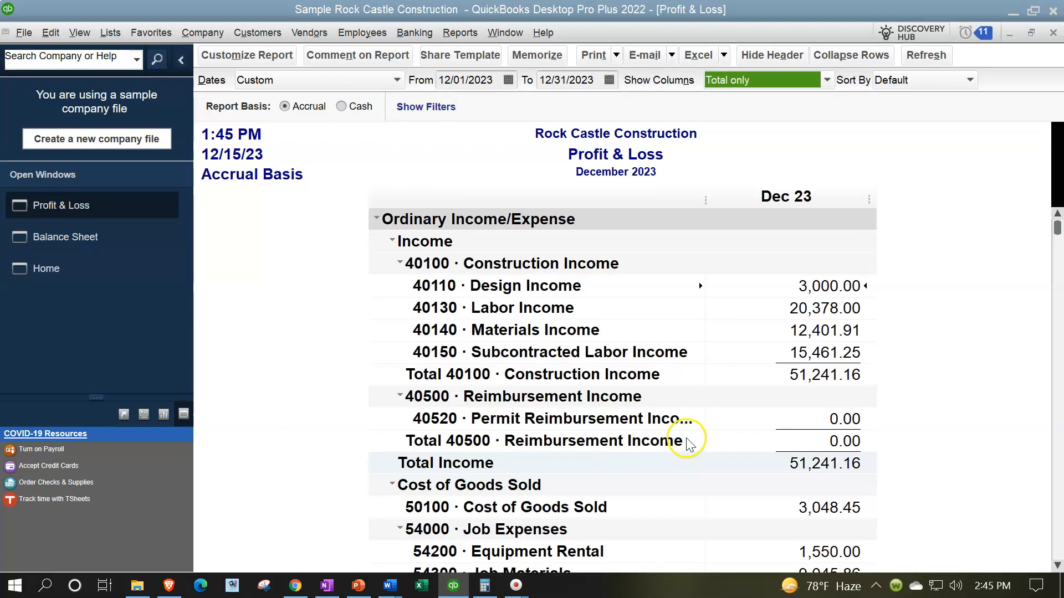
Return to the Balance Sheet and examine the balance of account 20000 Accounts Payable
click(118, 250)
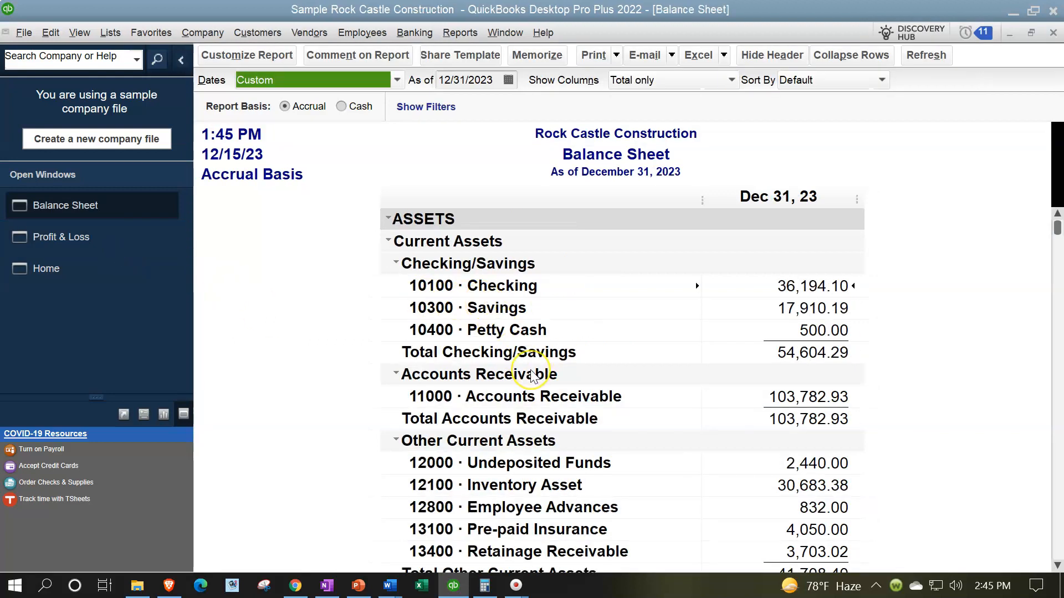
scroll(533, 377, down, 3)
scroll(532, 376, down, 8)
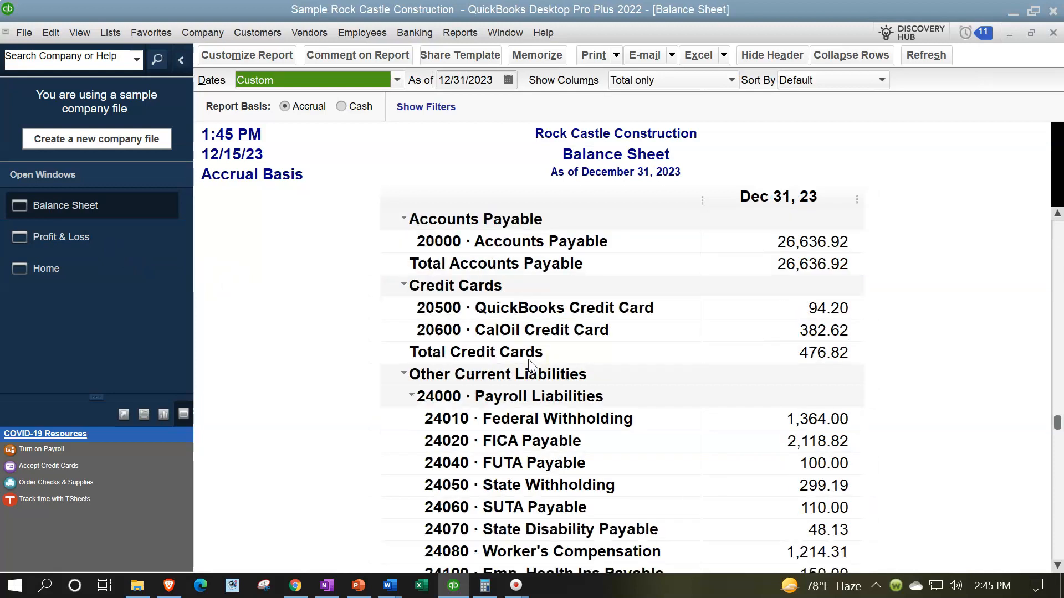
click(789, 247)
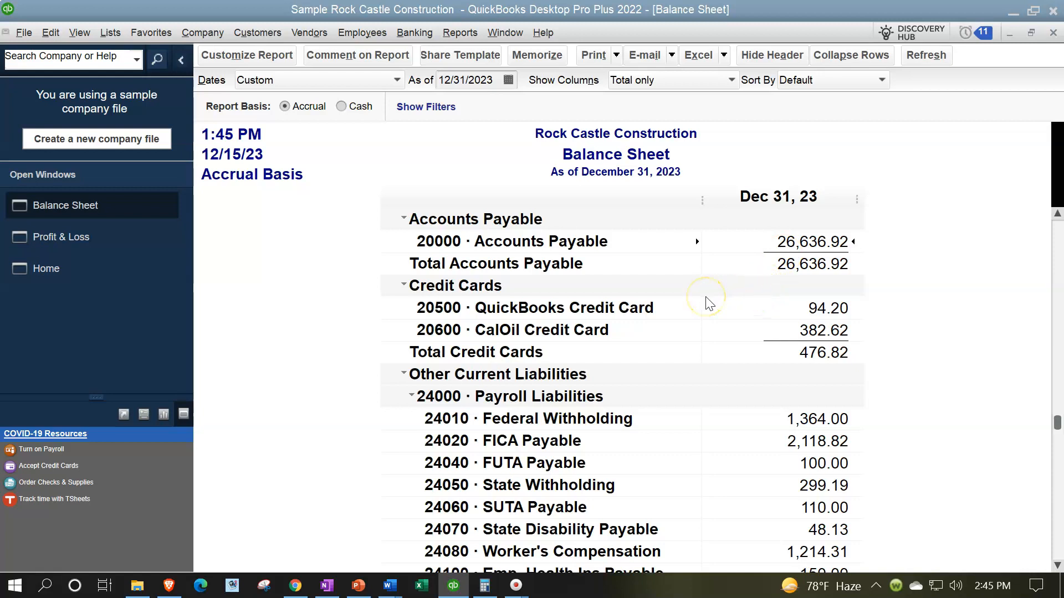
Open the Report Center maximized and show its Vendors & Payables reports
click(448, 34)
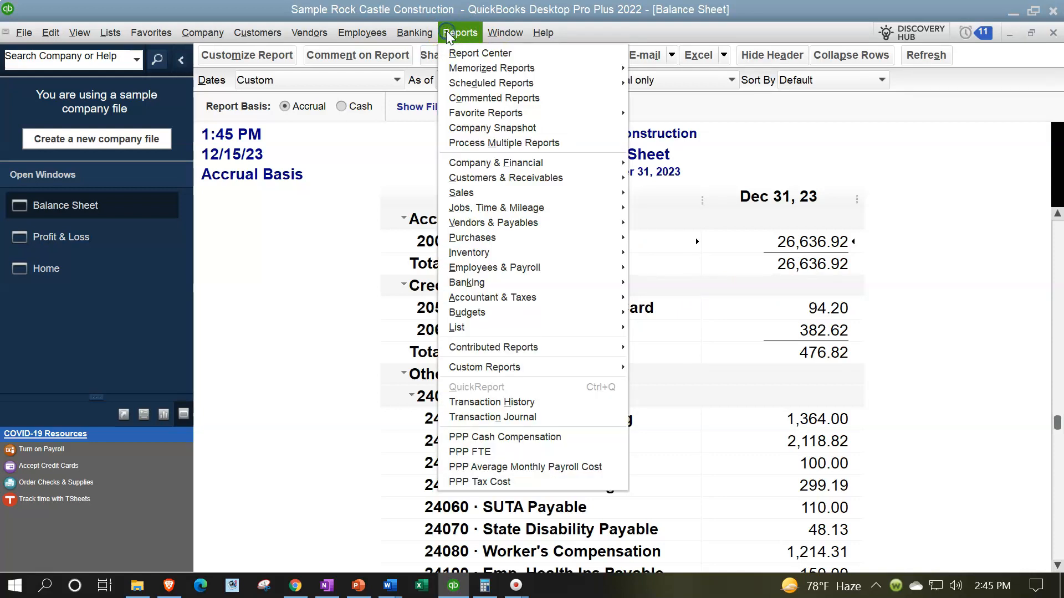
click(459, 53)
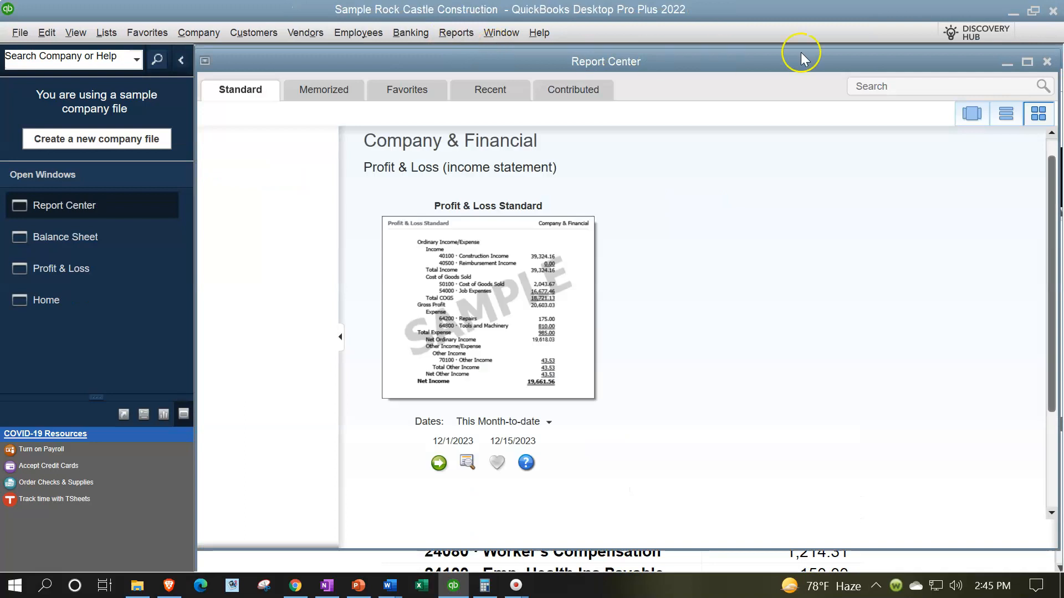
click(1030, 62)
click(1029, 62)
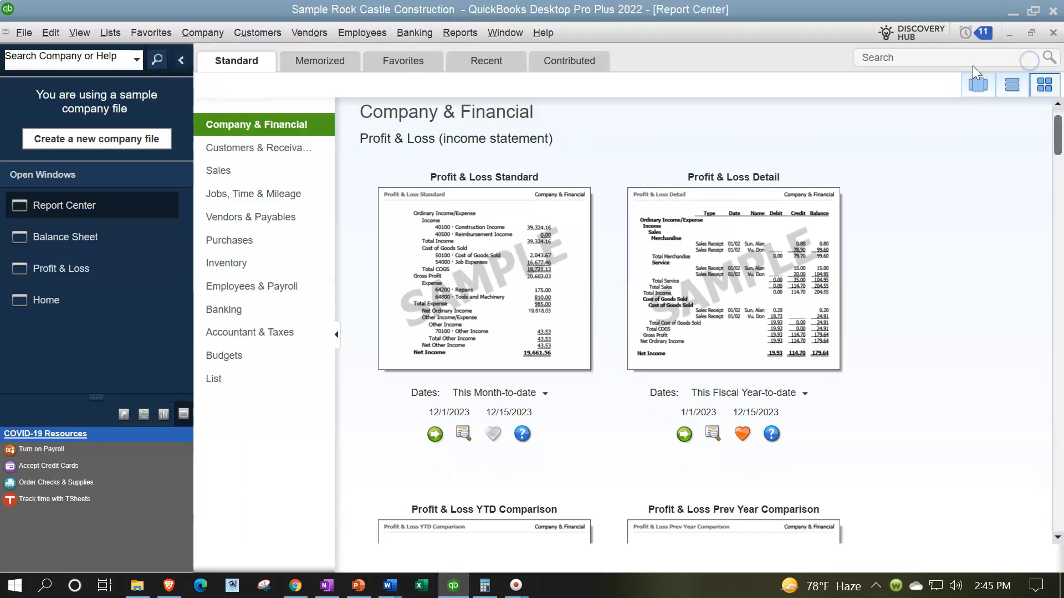
click(270, 217)
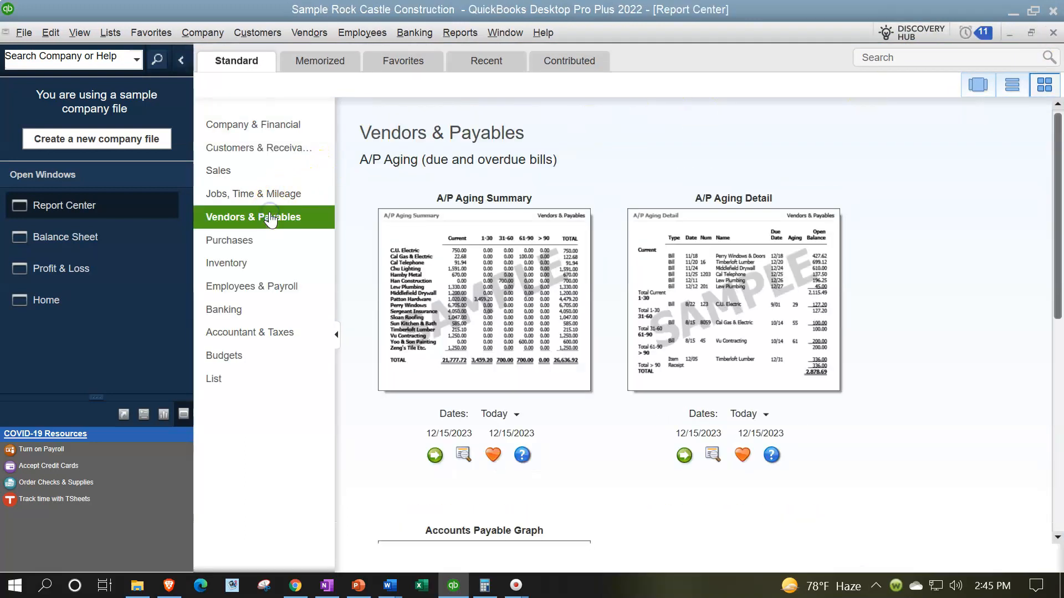
Run the Accounts Payable Graph from the Vendors & Payables reports
scroll(504, 310, down, 2)
scroll(505, 311, down, 3)
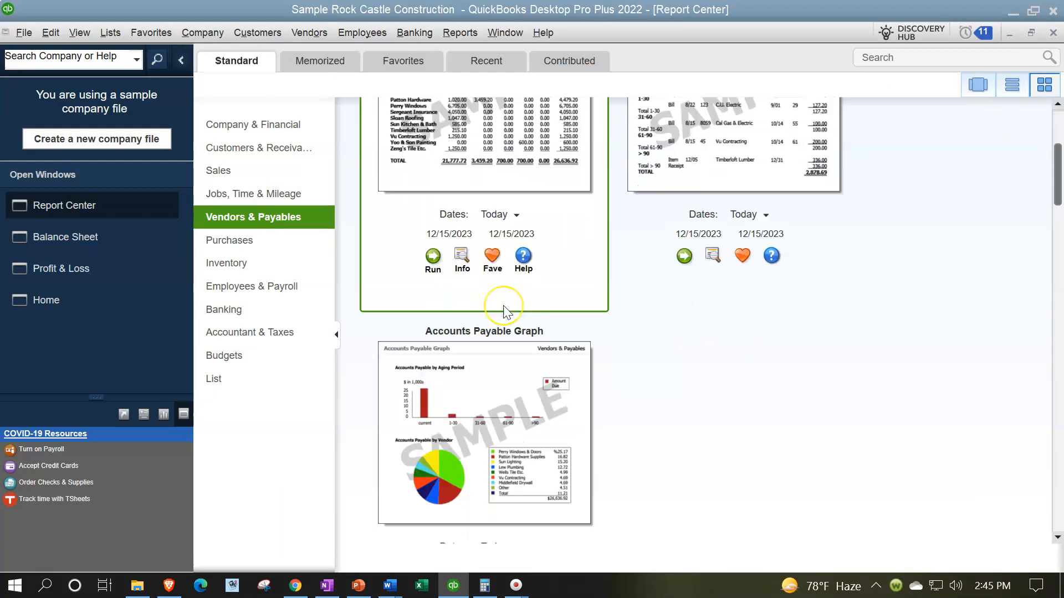
scroll(505, 311, down, 1)
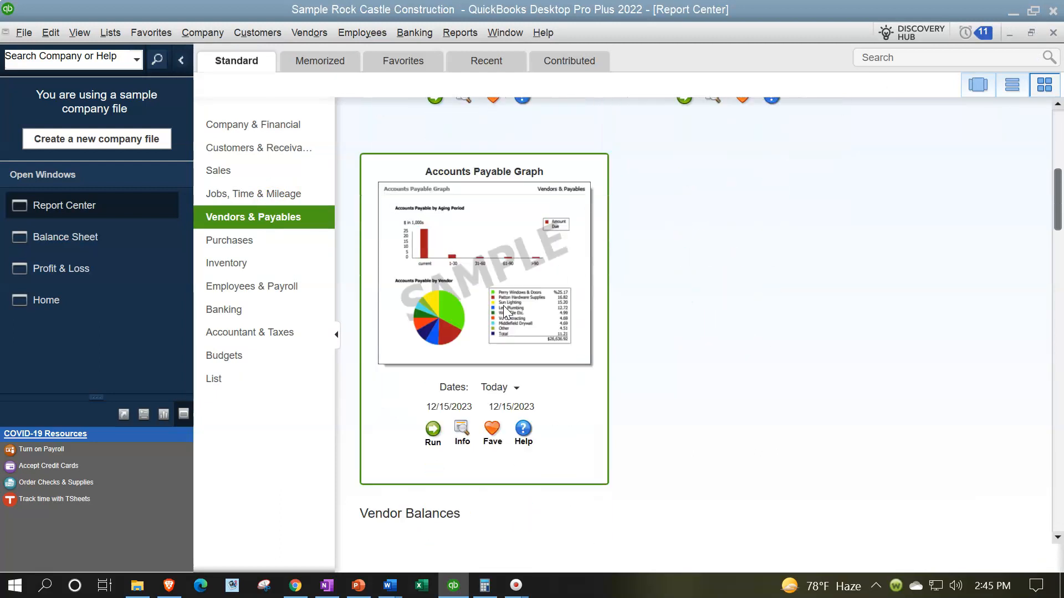
click(433, 430)
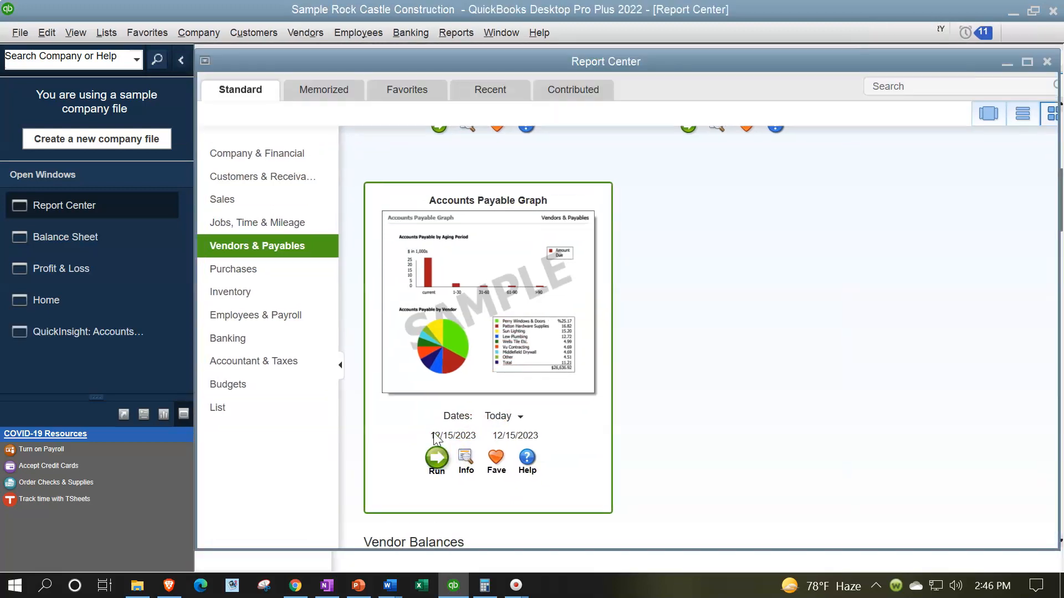
Set the Accounts Payable Graph to show aging as of 12/31/2023
click(220, 61)
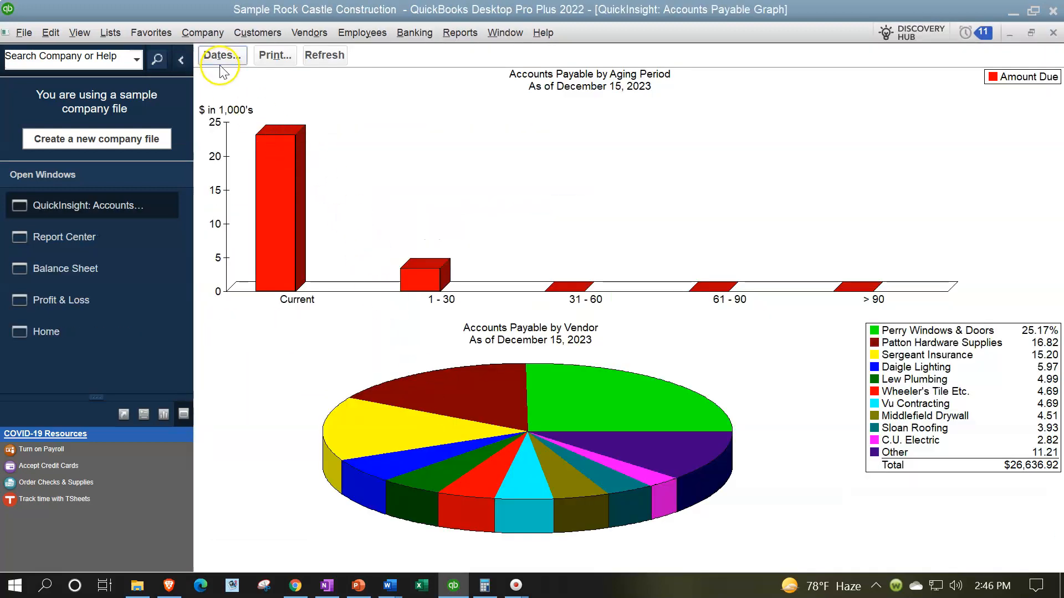
text(12)
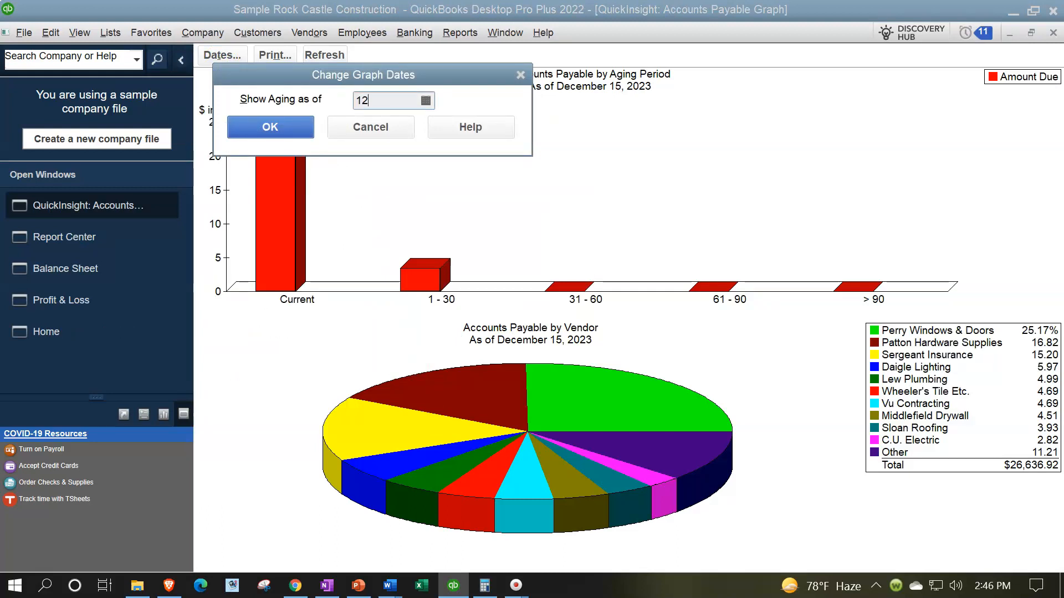
text(3123)
key(Tab)
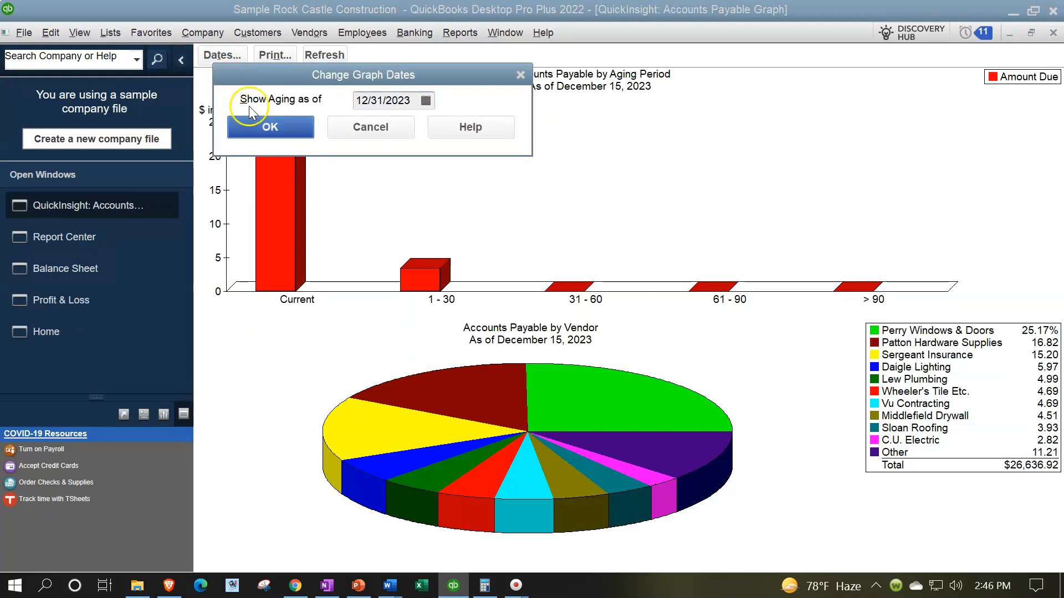
click(261, 126)
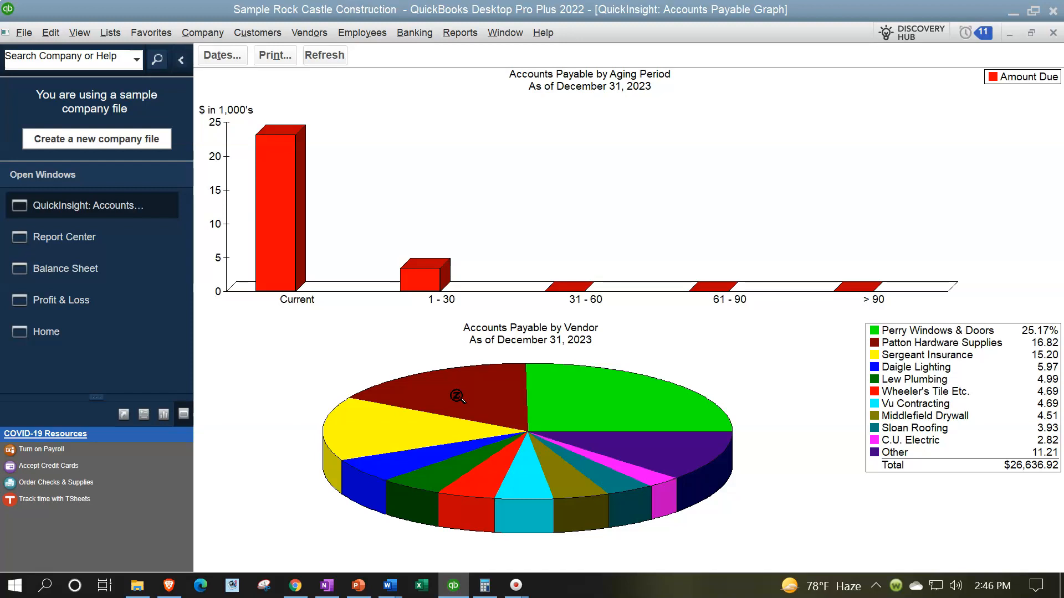
Go back to the Report Center and run the Vendor Balance Summary report under Vendor Balances
click(158, 268)
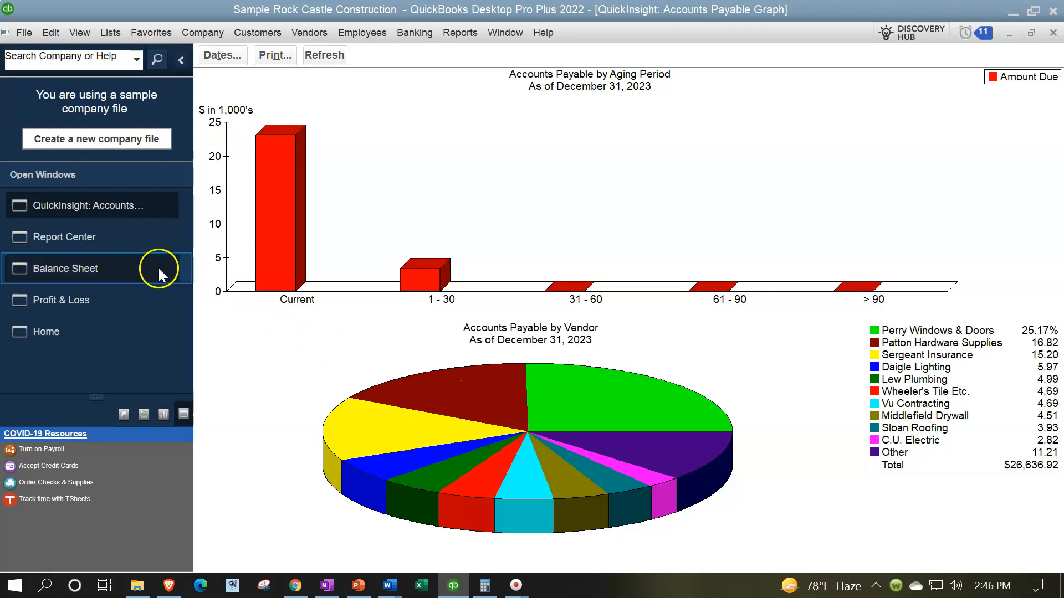
click(83, 247)
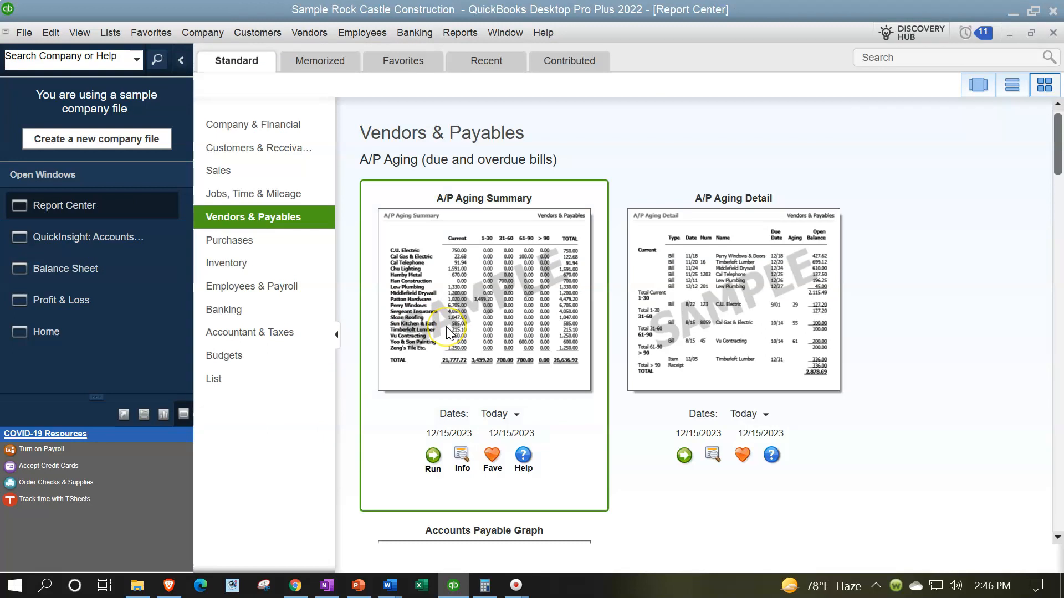
scroll(447, 332, down, 9)
scroll(446, 332, down, 3)
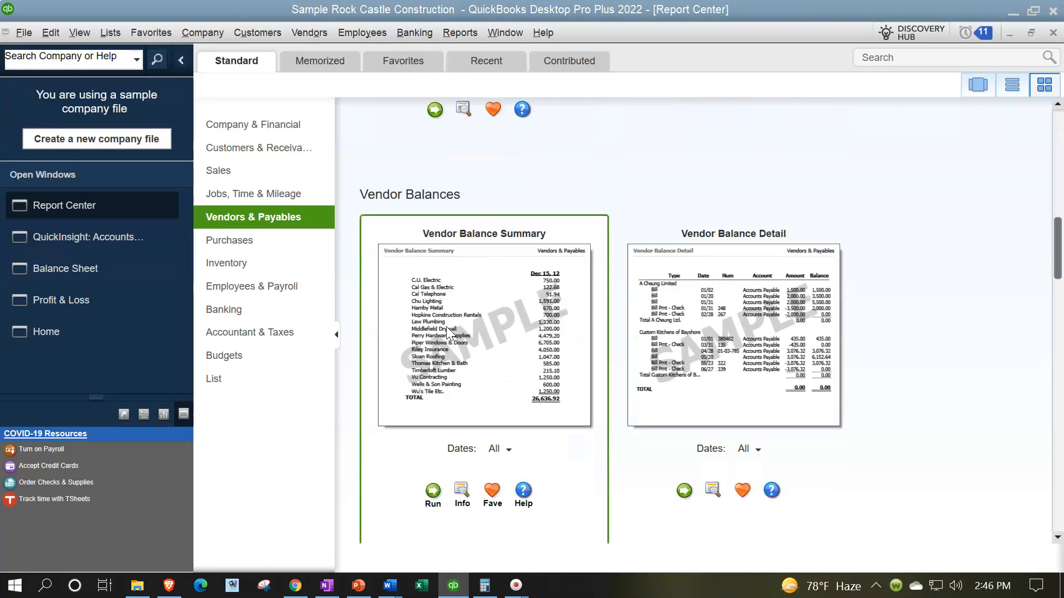
scroll(450, 333, down, 1)
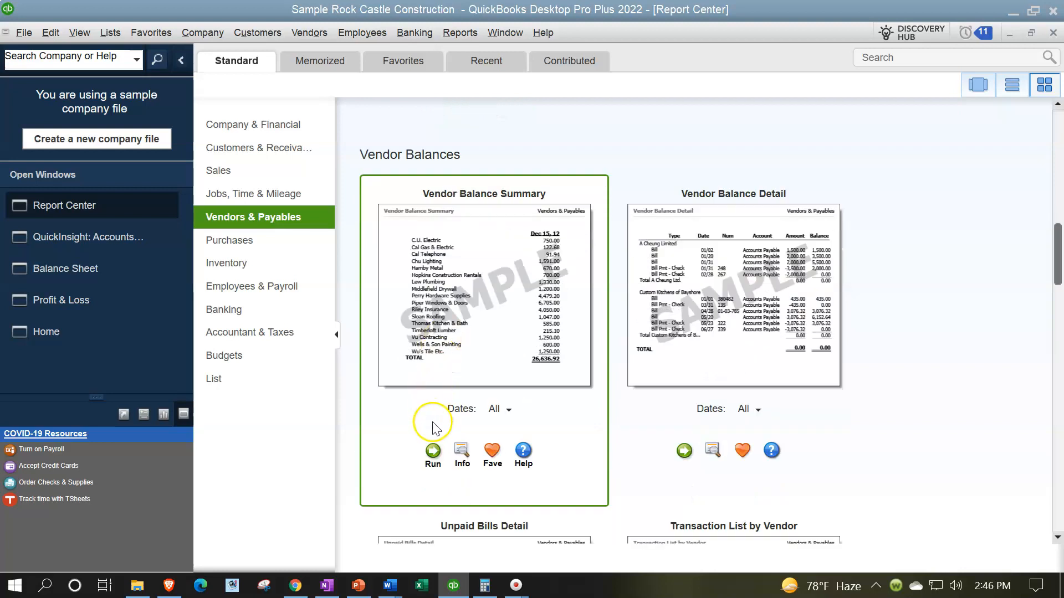
click(432, 451)
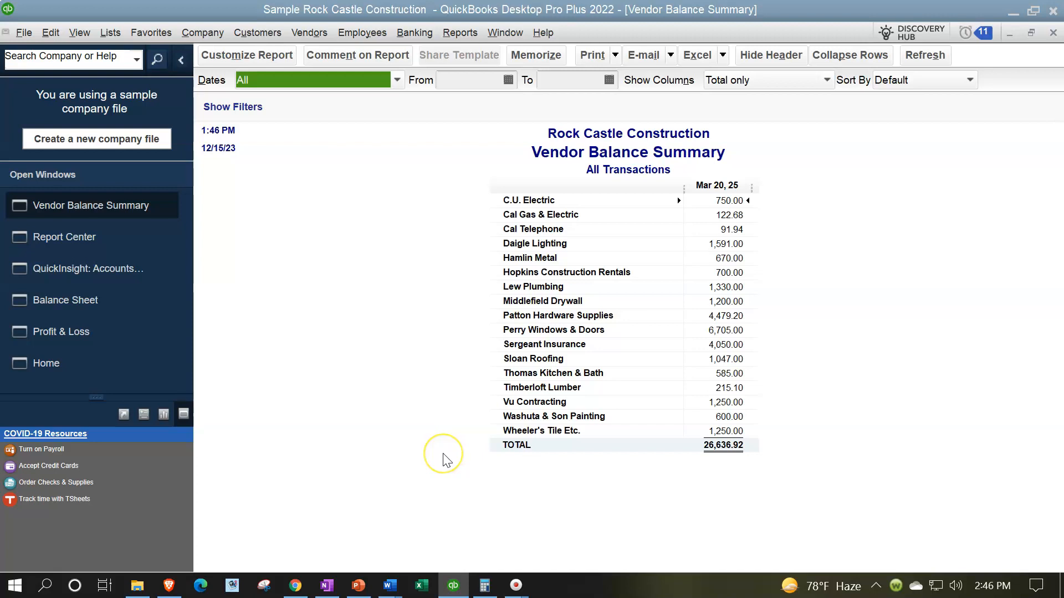
Set the Vendor Balance Summary's date range from 12/01/2023 to 12/31/2023
key(Tab)
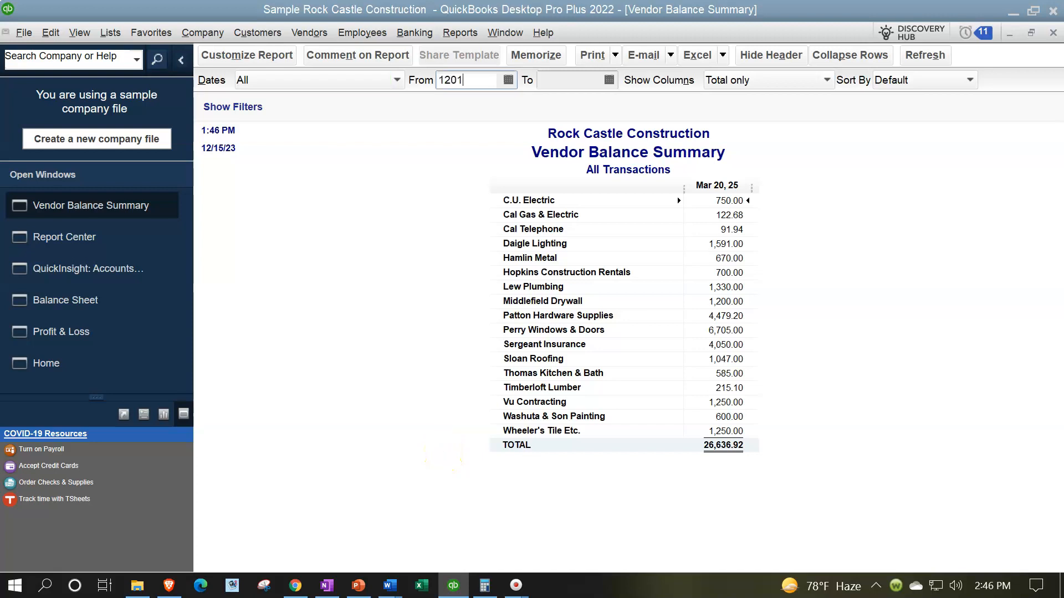
key(Tab)
text(1)
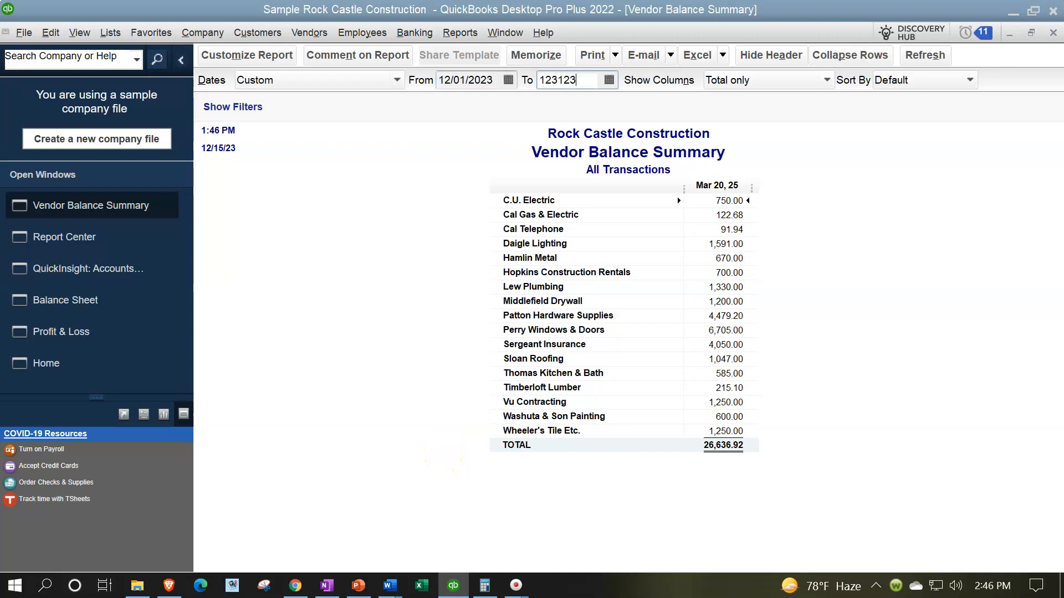
key(Tab)
key(Tab)
key(Tab)
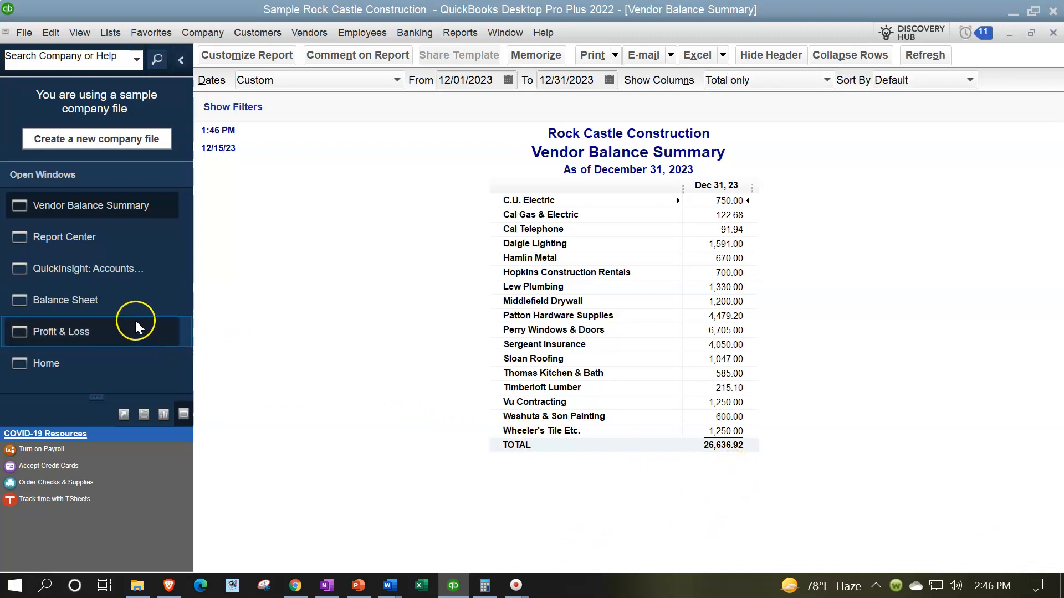
Compare the Balance Sheet's Accounts Payable total with the vendor balances, finishing on the Vendor Balance Summary
click(103, 312)
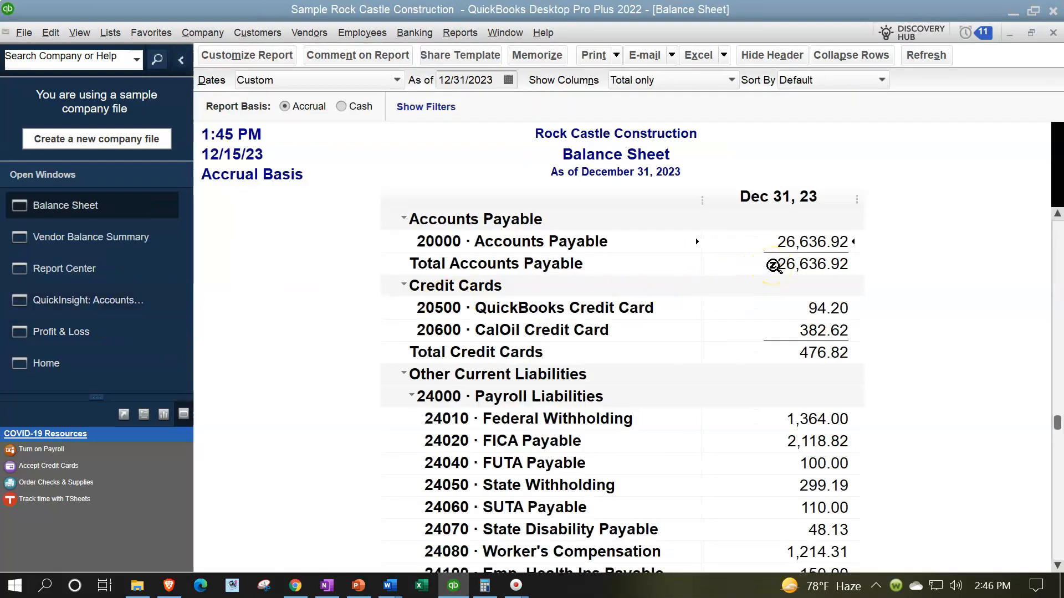
click(125, 256)
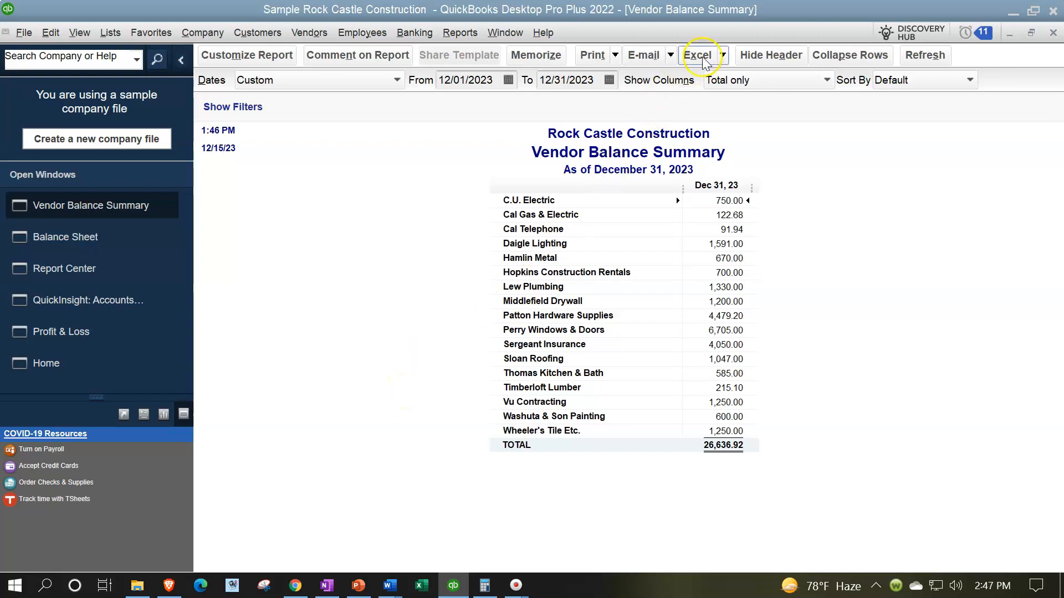
Export the Vendor Balance Summary to Excel as a new worksheet in the existing Reports March 2023 workbook
click(723, 55)
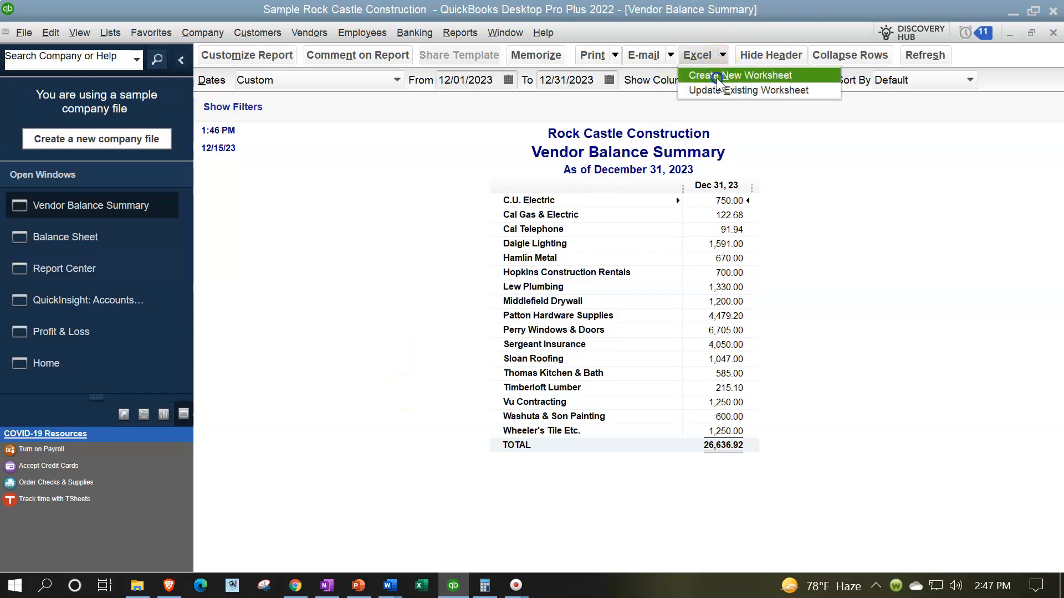
click(716, 75)
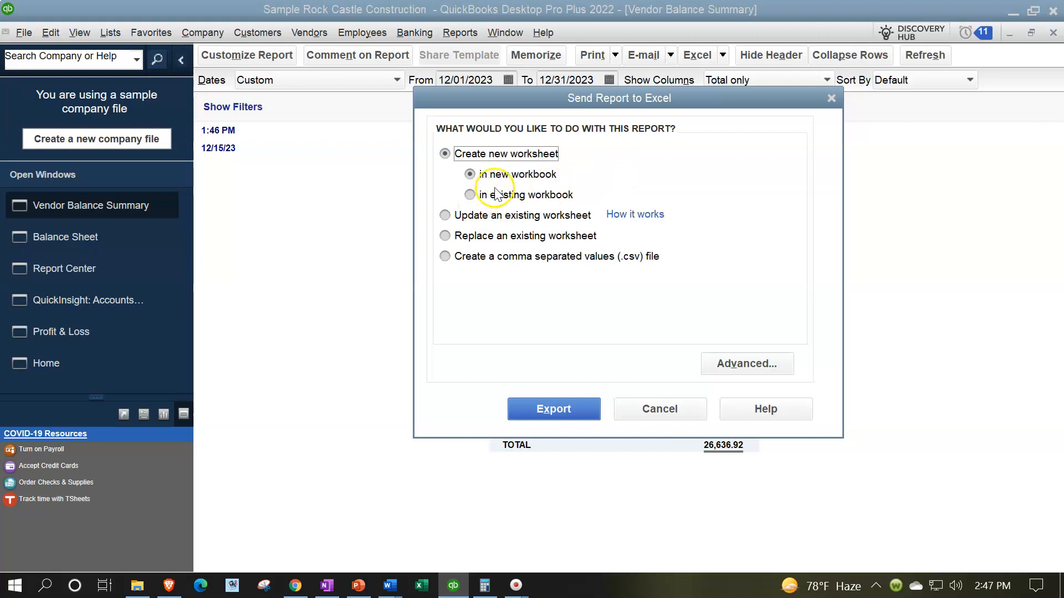
click(469, 198)
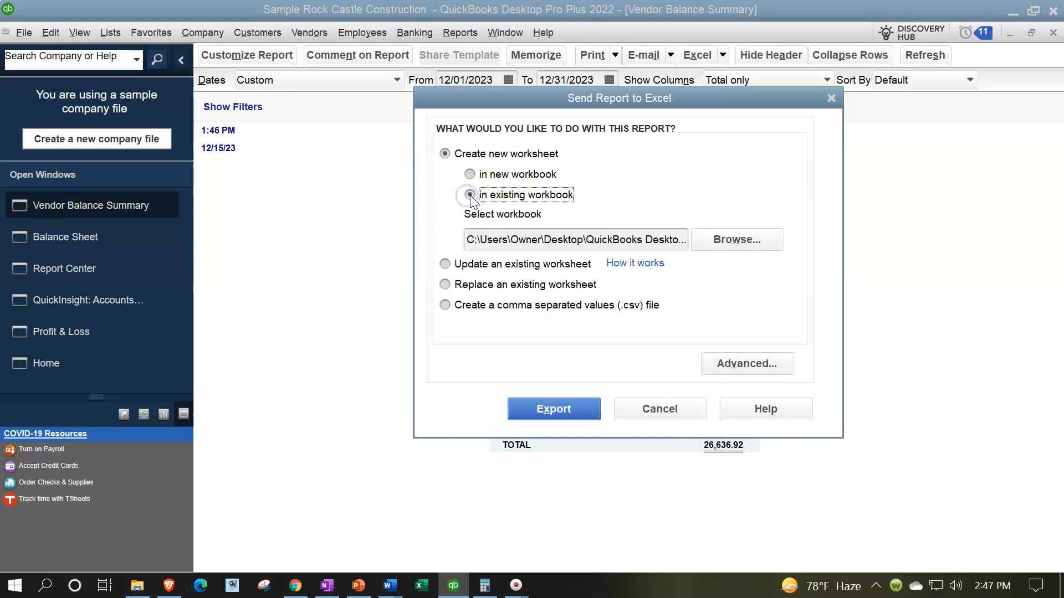
click(746, 239)
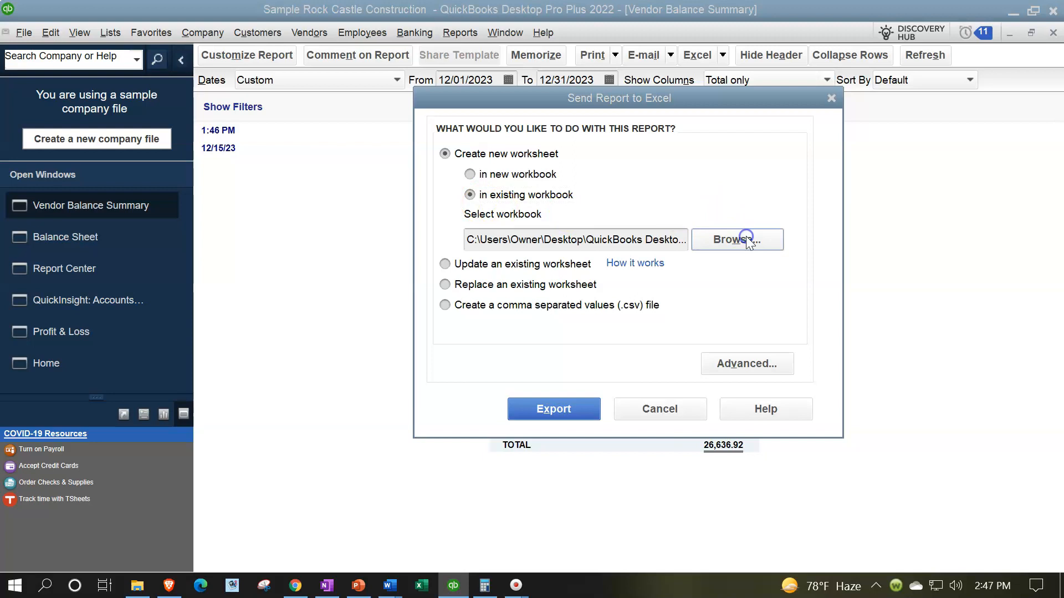
double_click(554, 206)
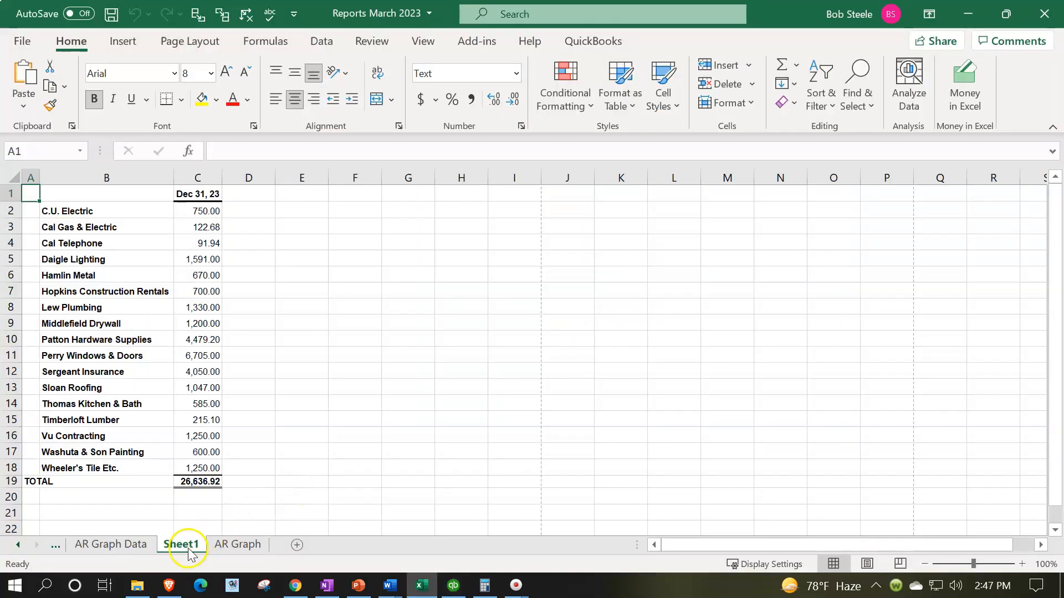
Move the exported Sheet1 after the AR Graph sheet and rename it AP Graph Data
drag(224, 552, 278, 544)
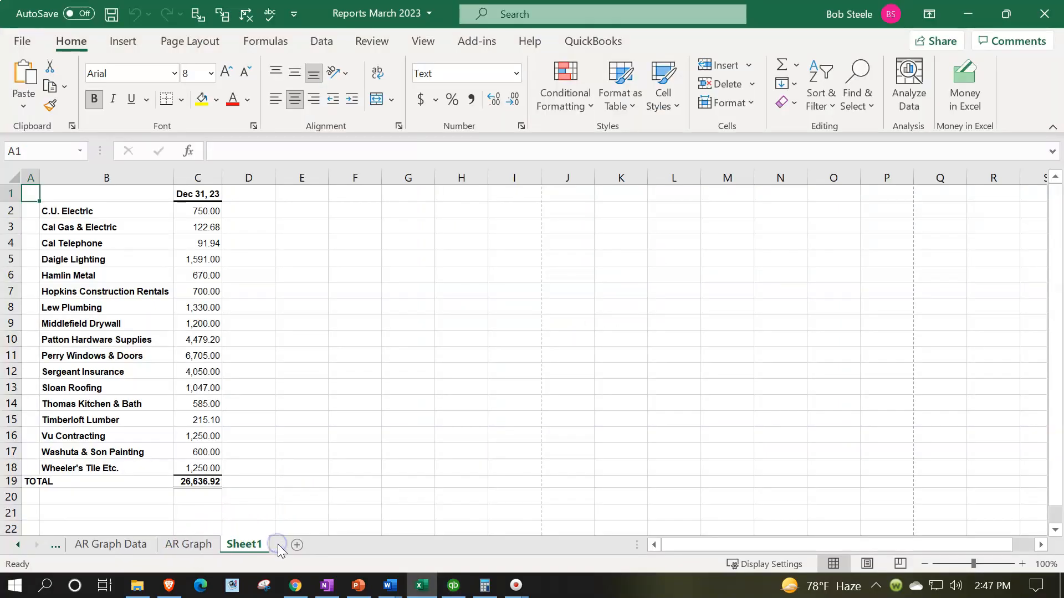
double_click(258, 546)
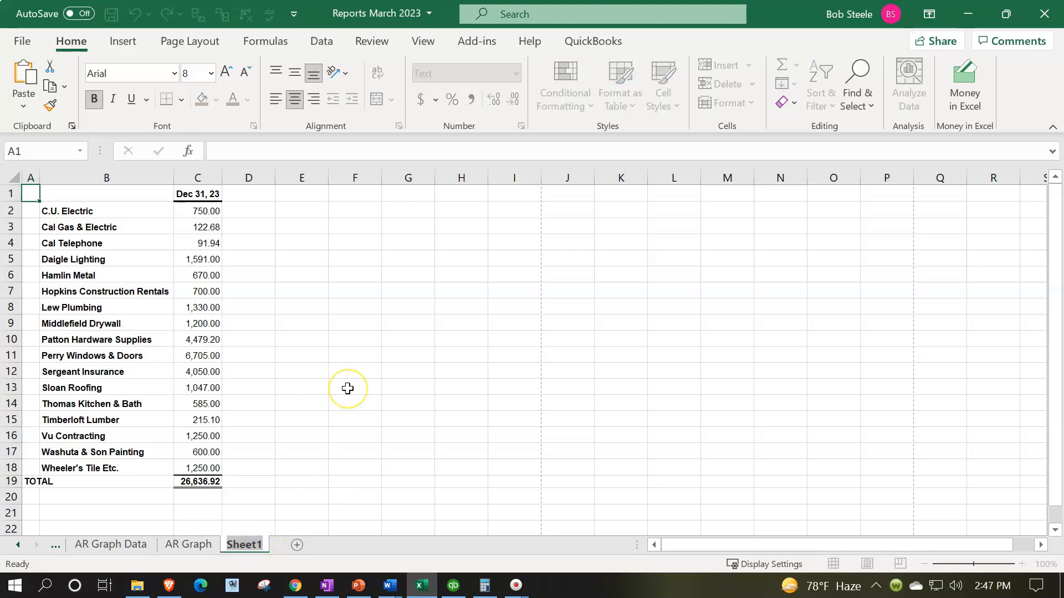
text(AP Graph Data)
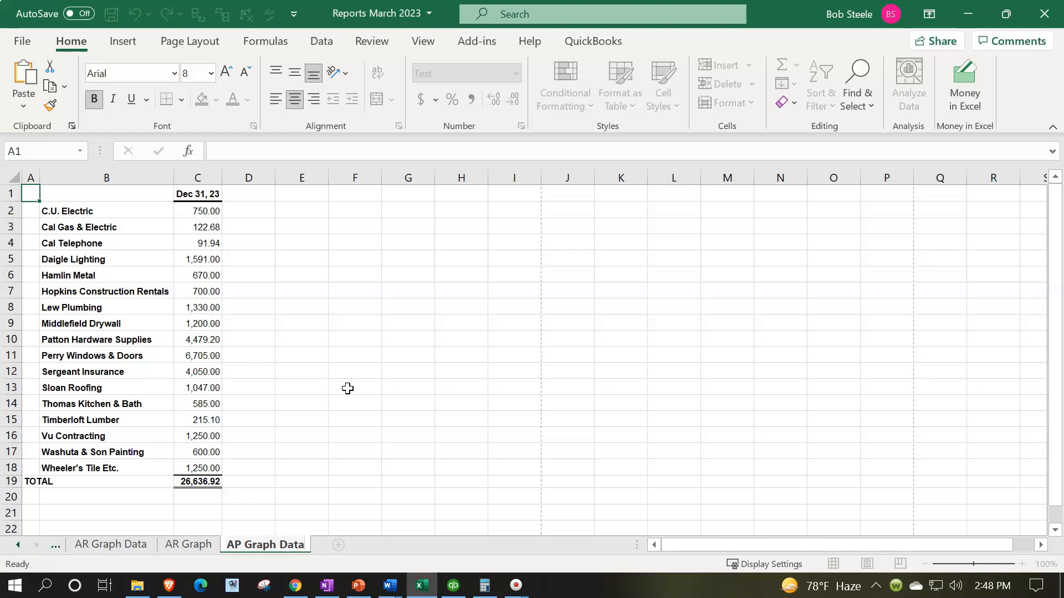
click(347, 388)
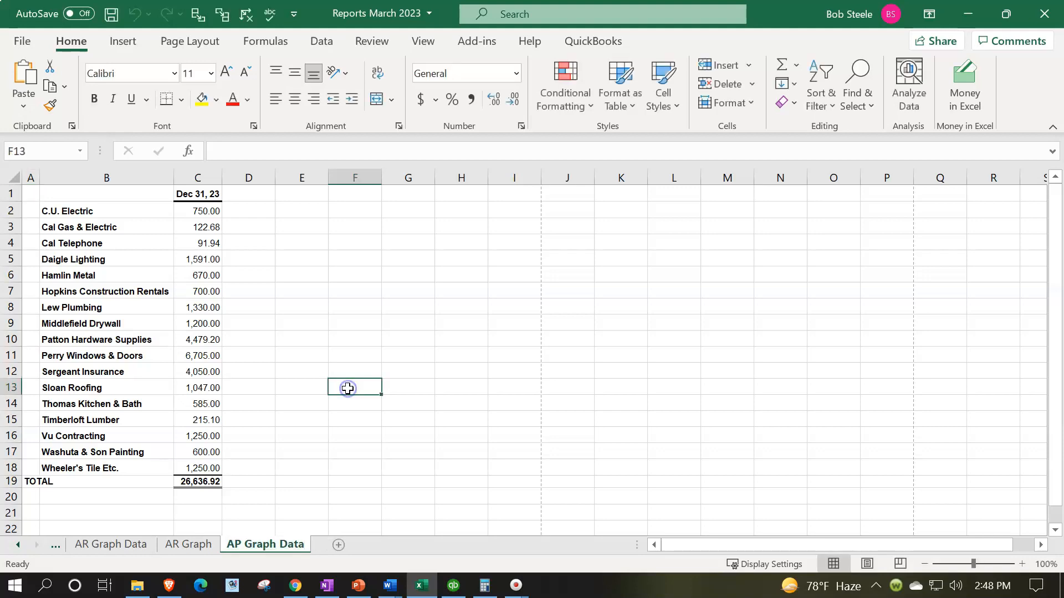
Delete the TOTAL row beneath the vendor balances on the AP Graph Data sheet
click(1022, 565)
click(1022, 565)
click(1022, 565)
click(1022, 566)
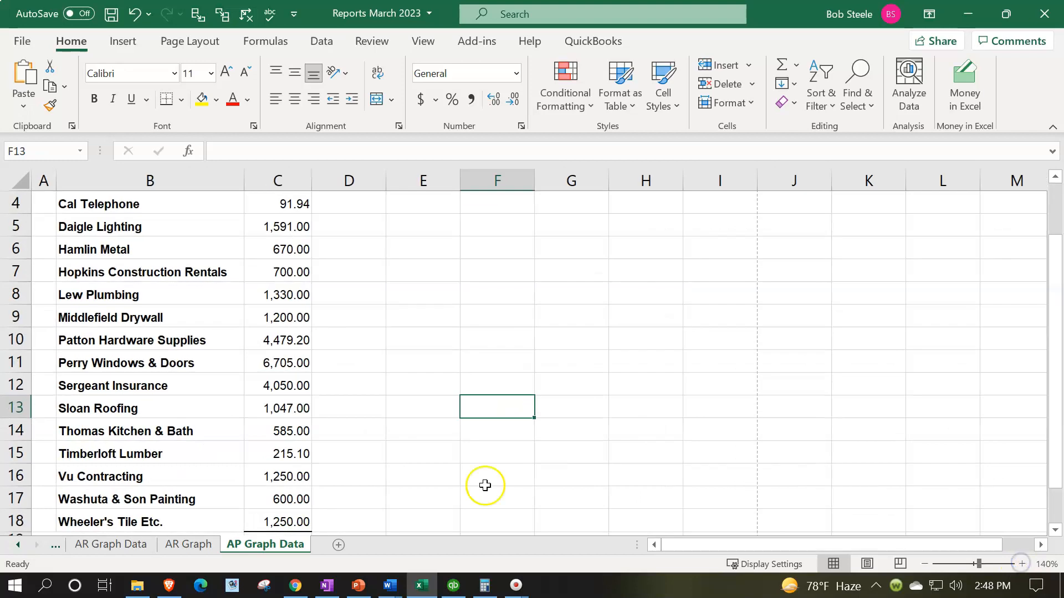
scroll(136, 382, up, 1)
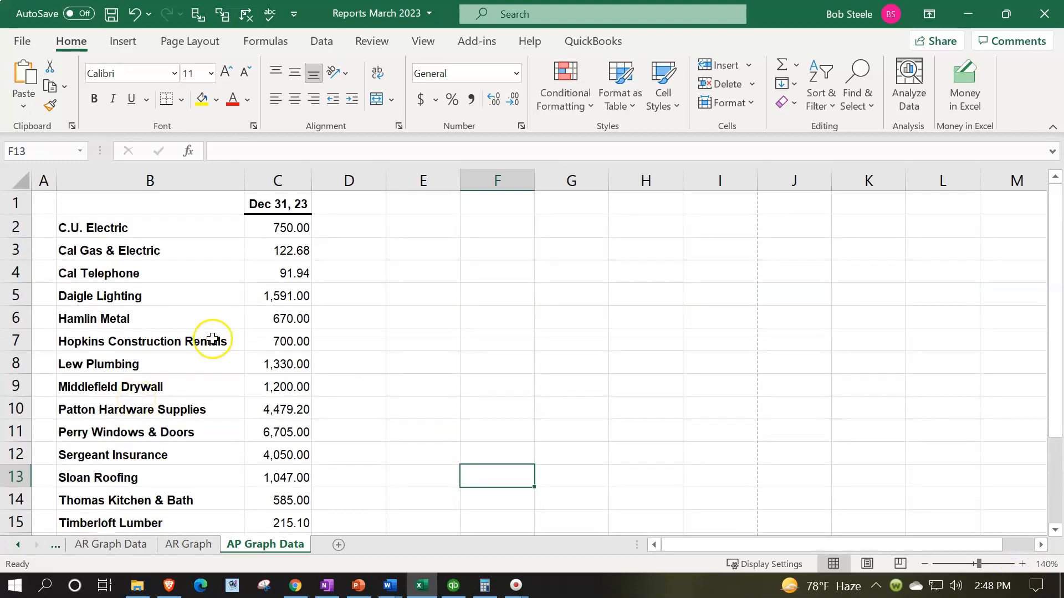
click(268, 296)
scroll(267, 298, down, 1)
scroll(267, 297, down, 1)
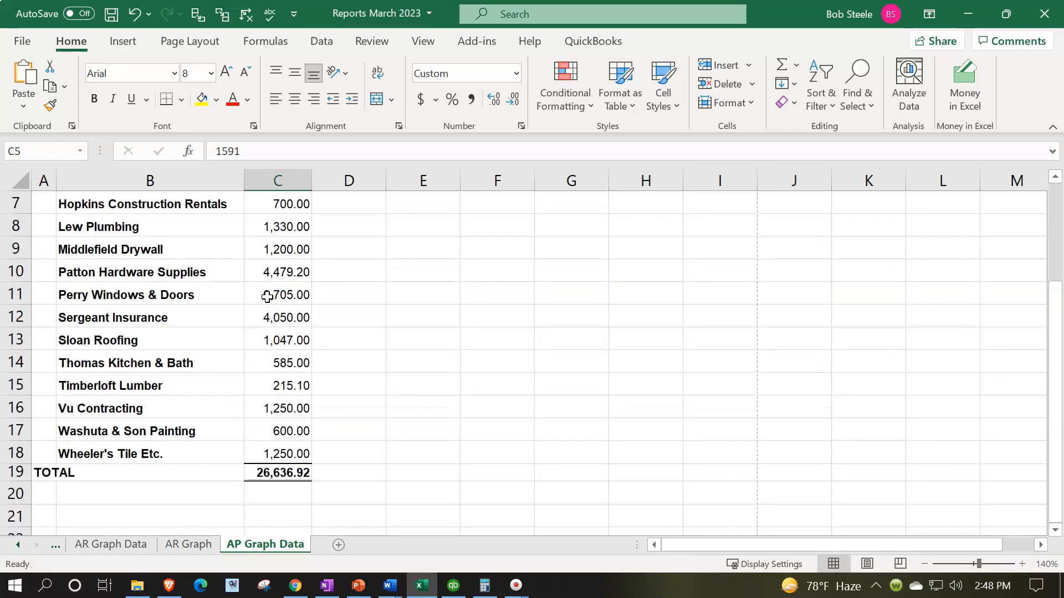
click(274, 368)
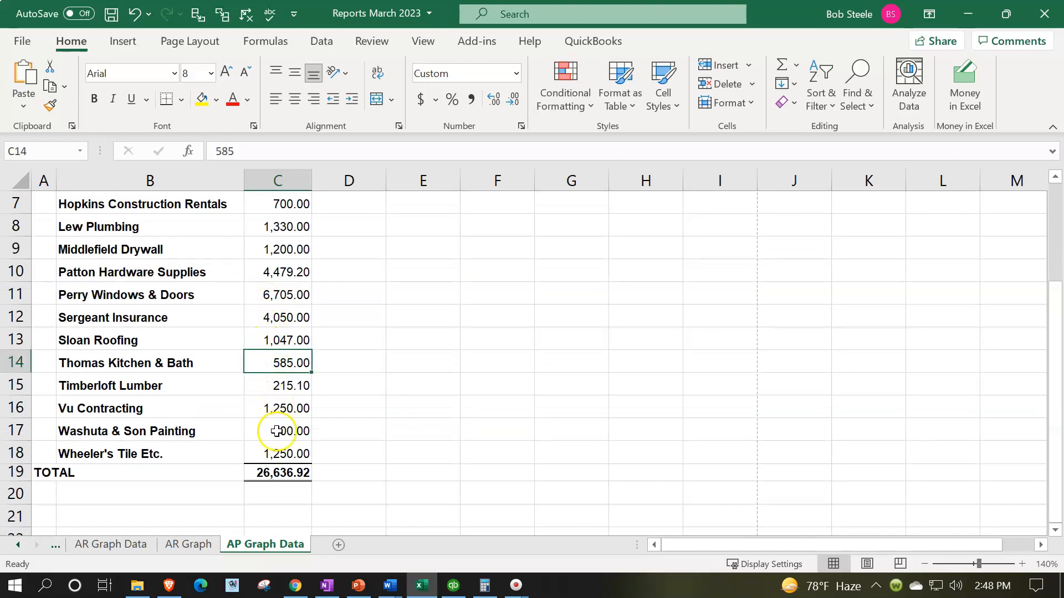
click(277, 472)
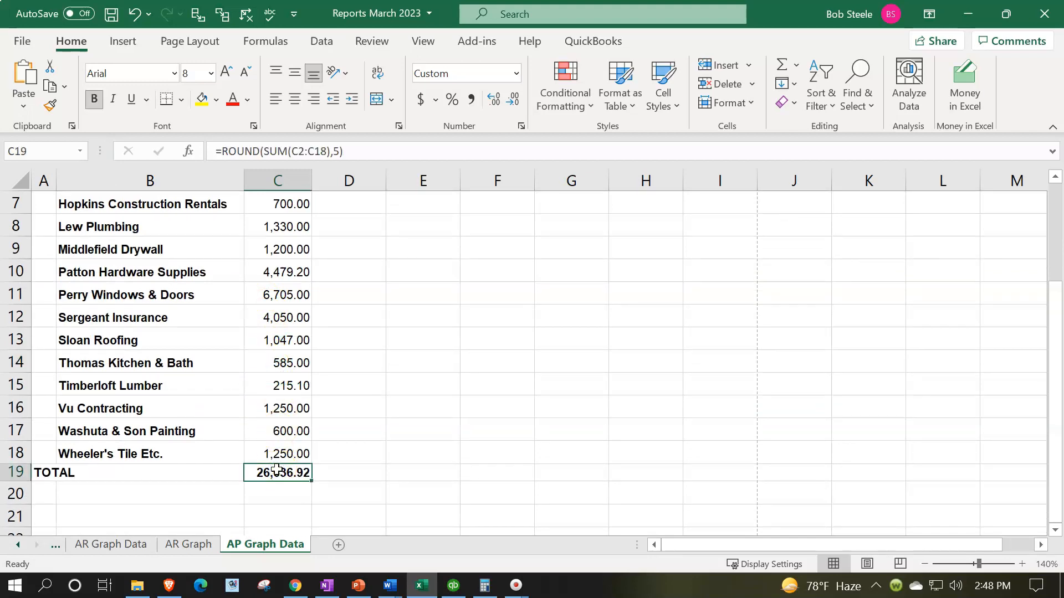
click(15, 473)
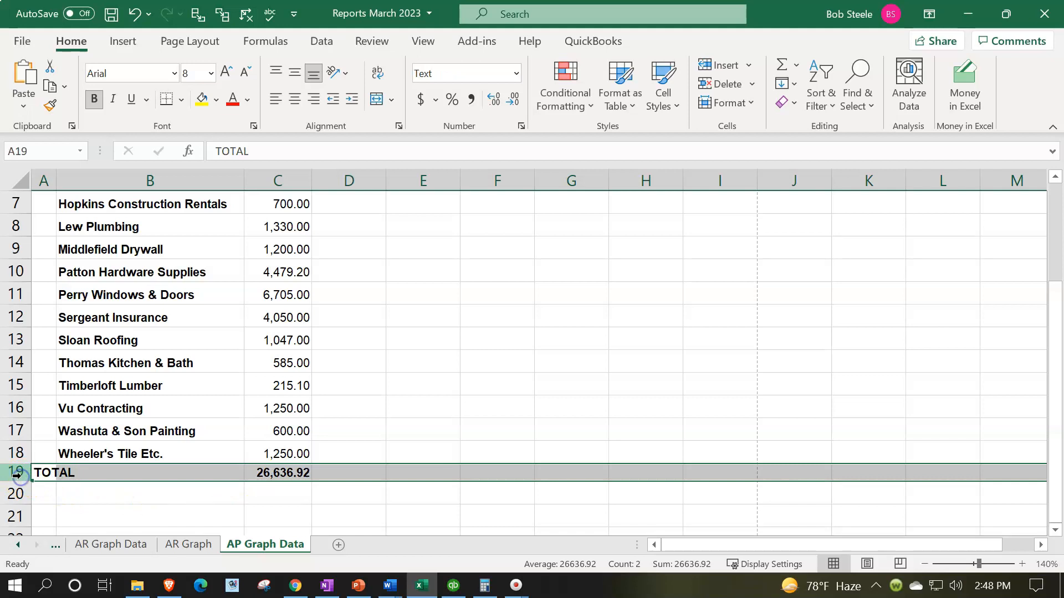
right_click(95, 473)
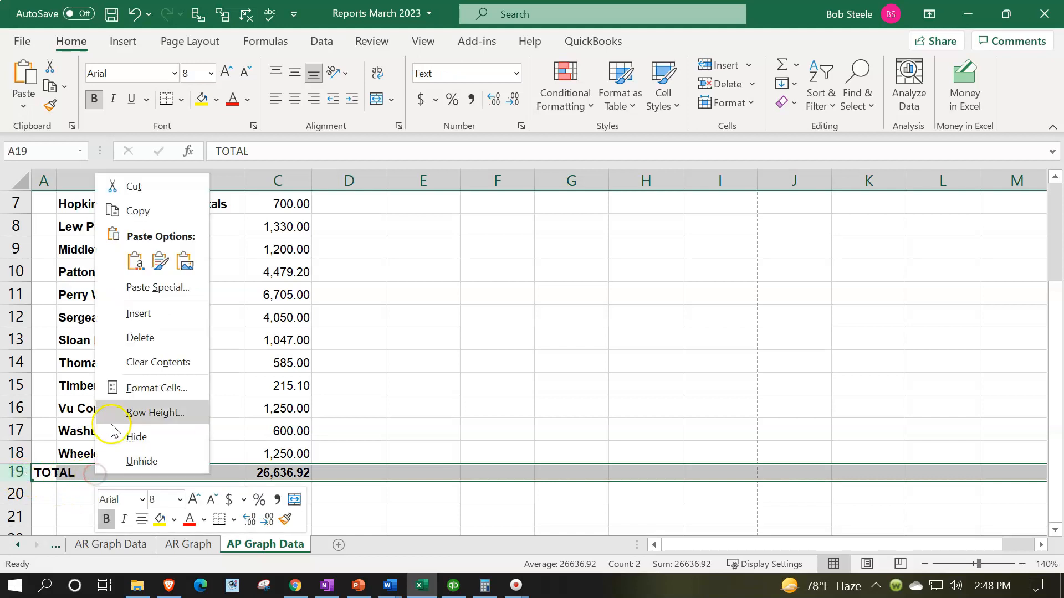
click(141, 337)
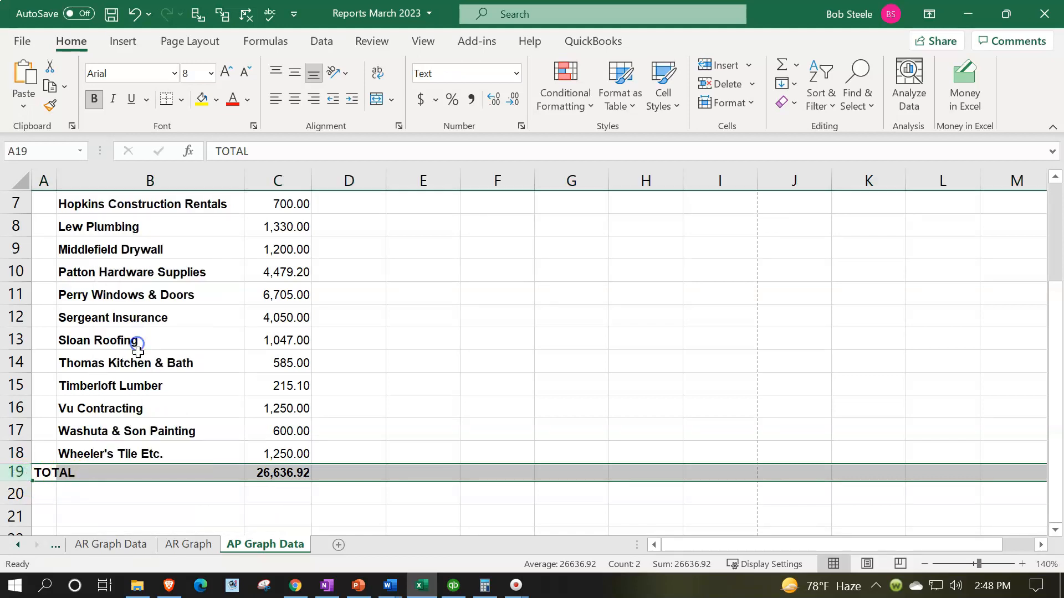
Delete the date header row above the first vendor balance
click(303, 455)
scroll(289, 449, up, 2)
click(281, 358)
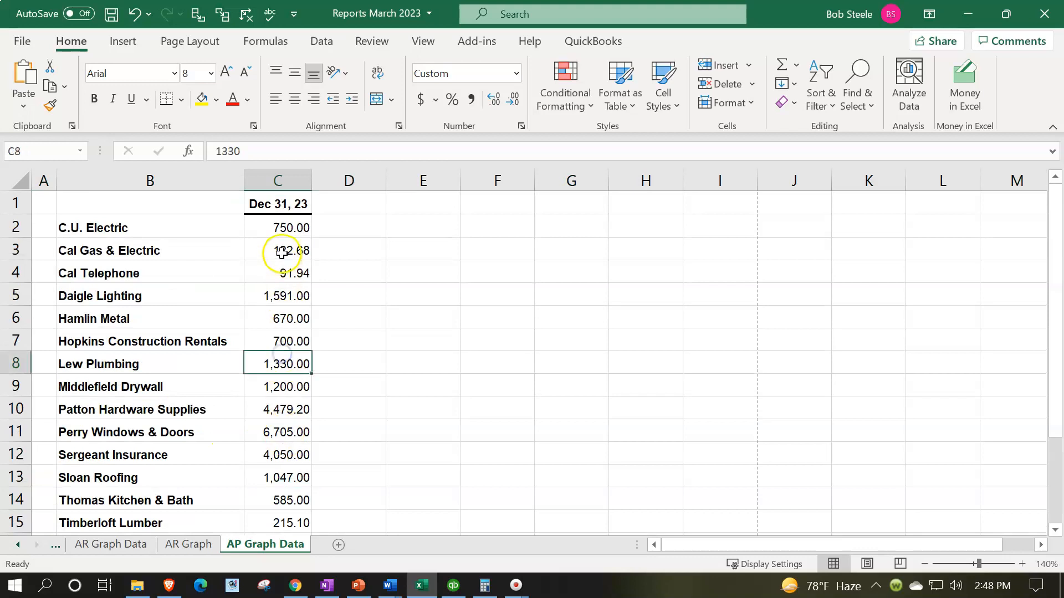
click(281, 228)
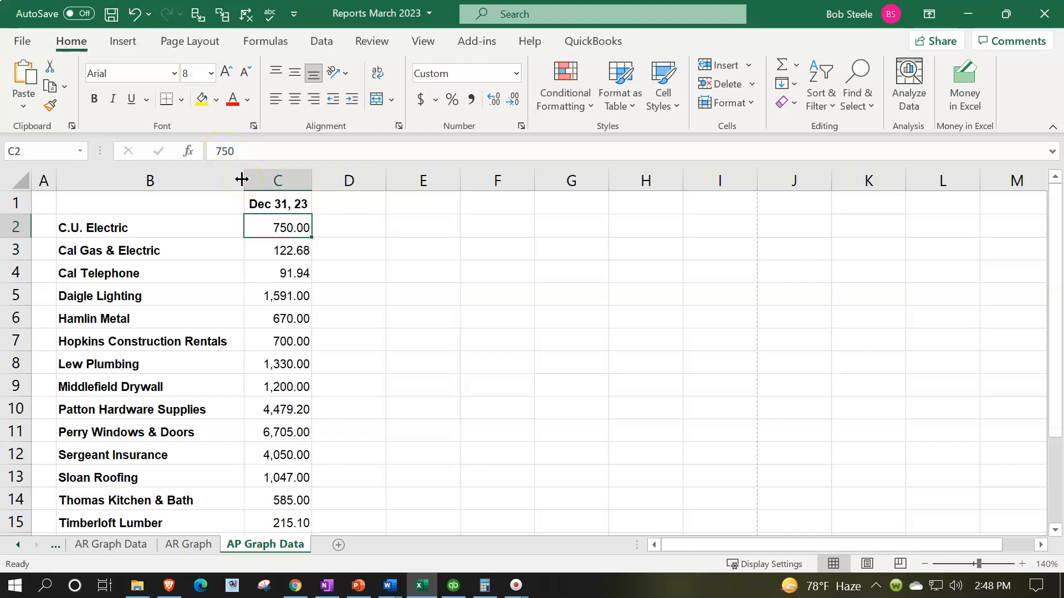
click(17, 209)
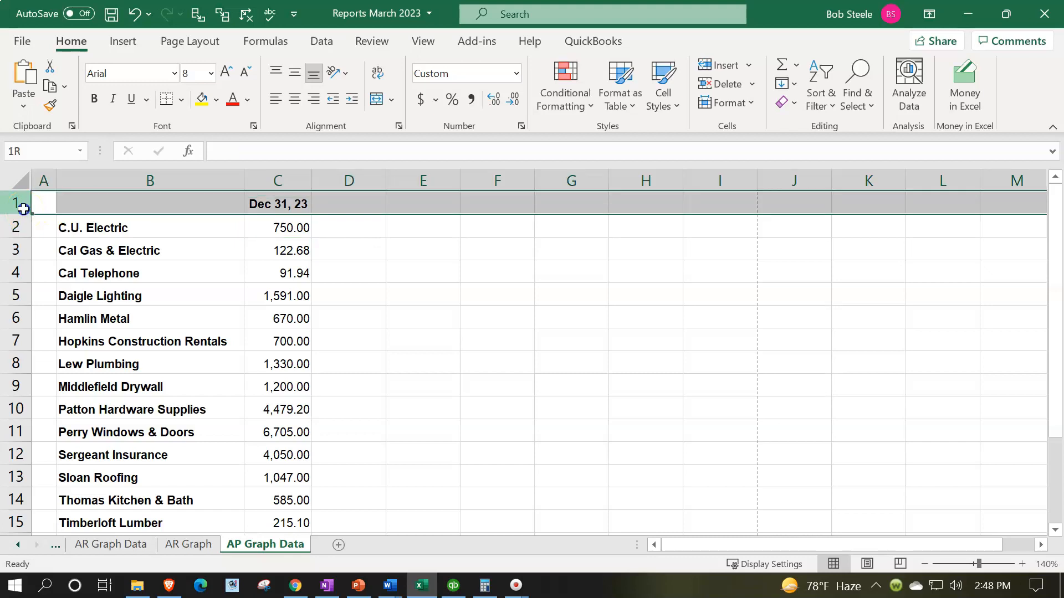
right_click(111, 201)
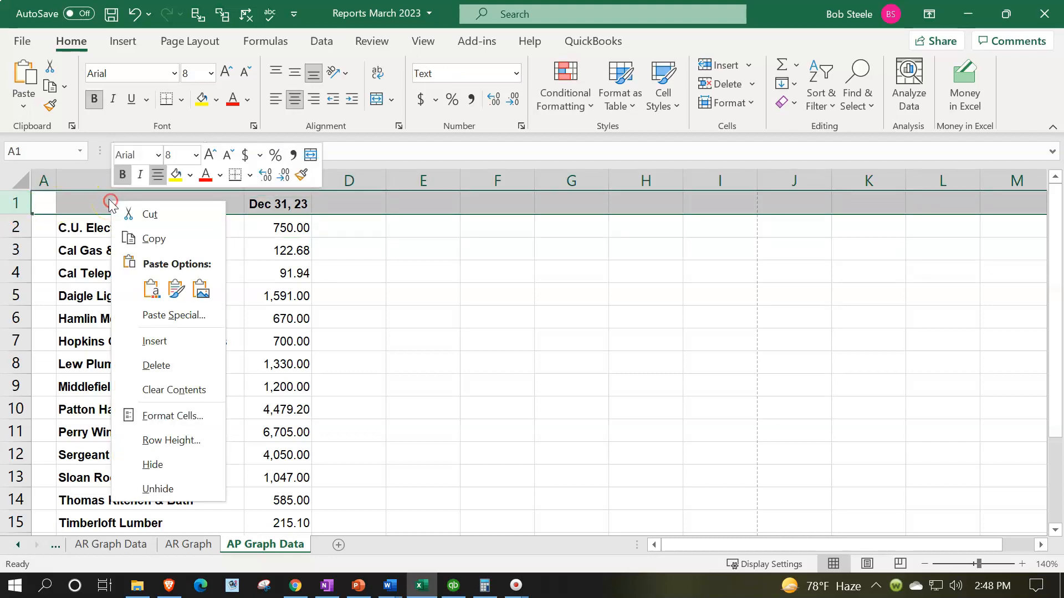
click(160, 365)
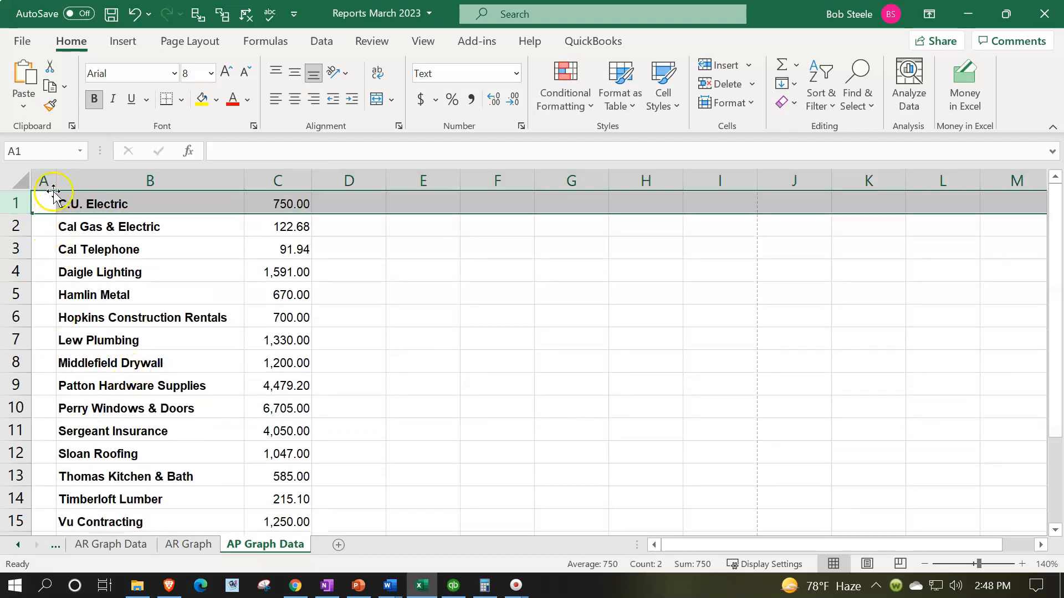
Delete the empty column A in front of the vendor names
click(49, 173)
scroll(59, 285, down, 4)
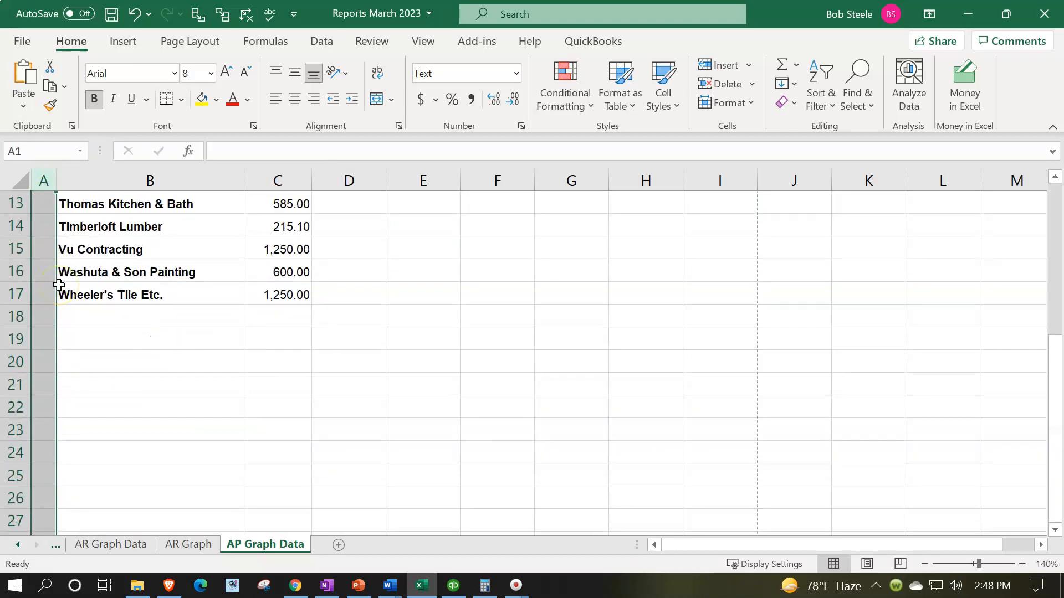
scroll(59, 285, up, 4)
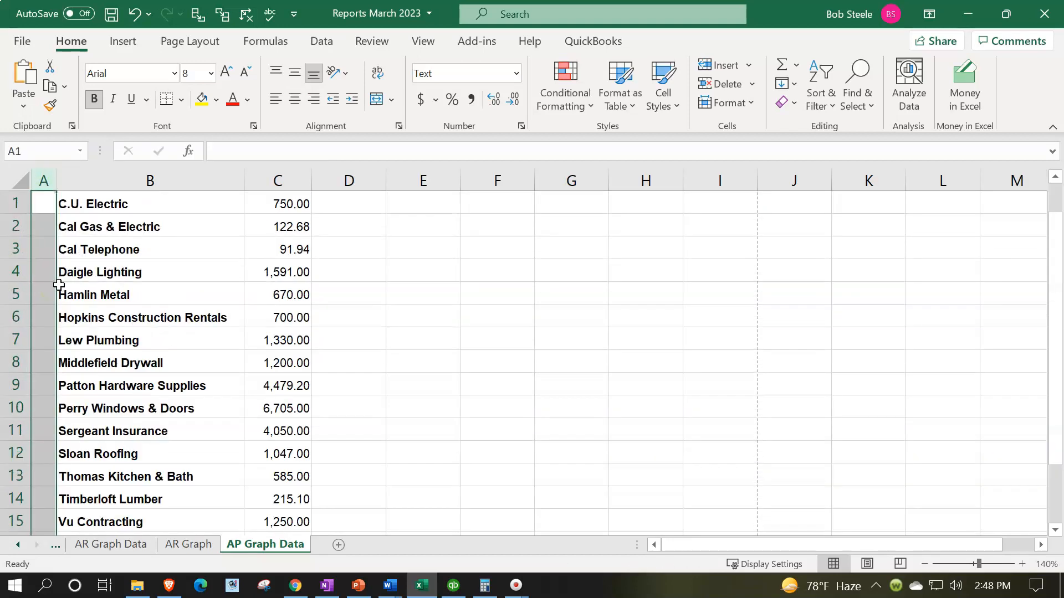
right_click(40, 245)
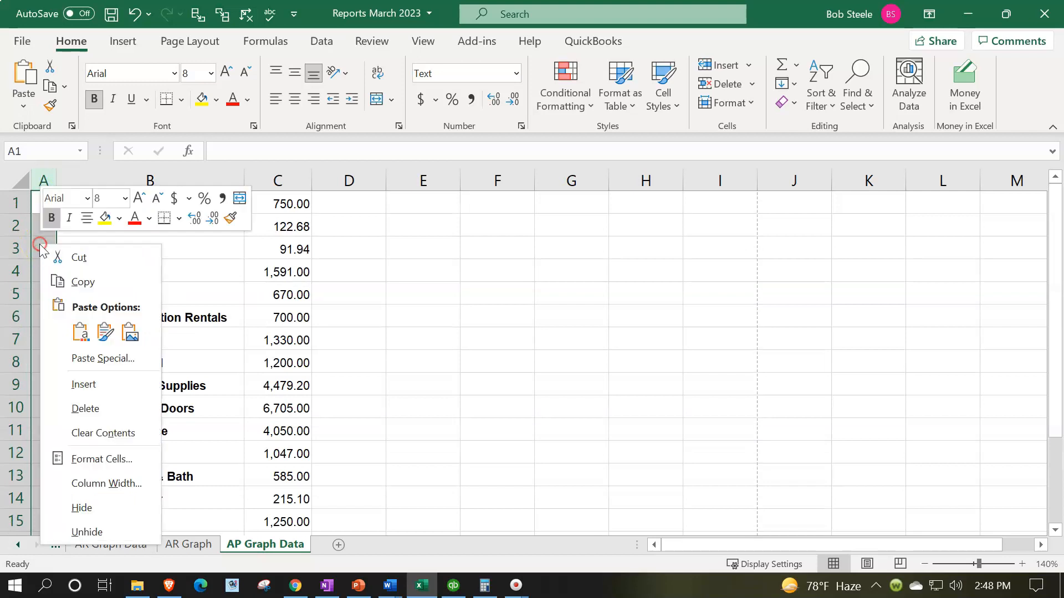
click(100, 409)
click(252, 318)
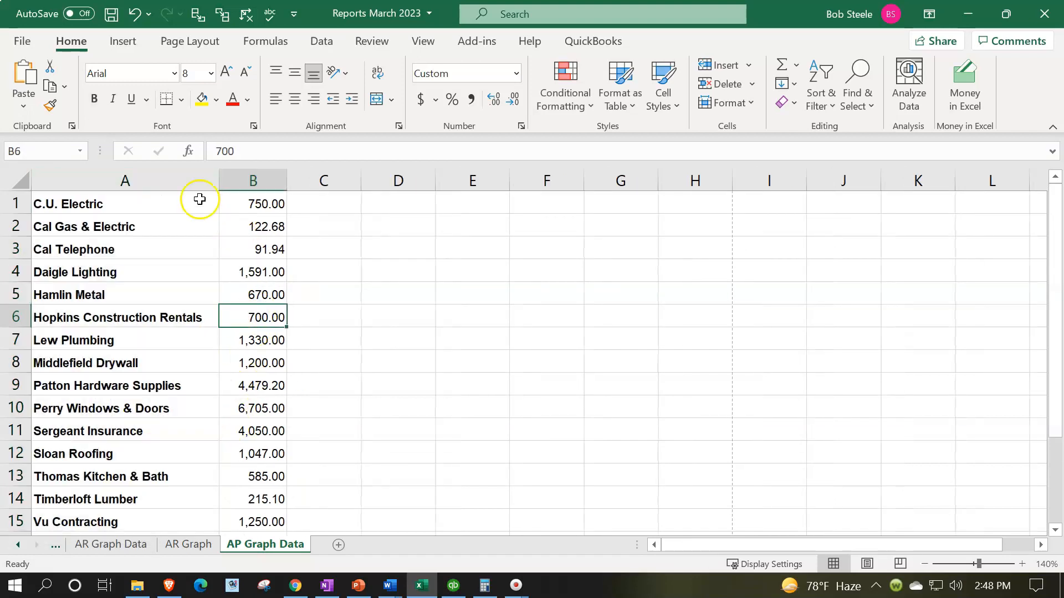
Copy the formatting of blank cell F7 onto the entire sheet with Format Painter
click(550, 329)
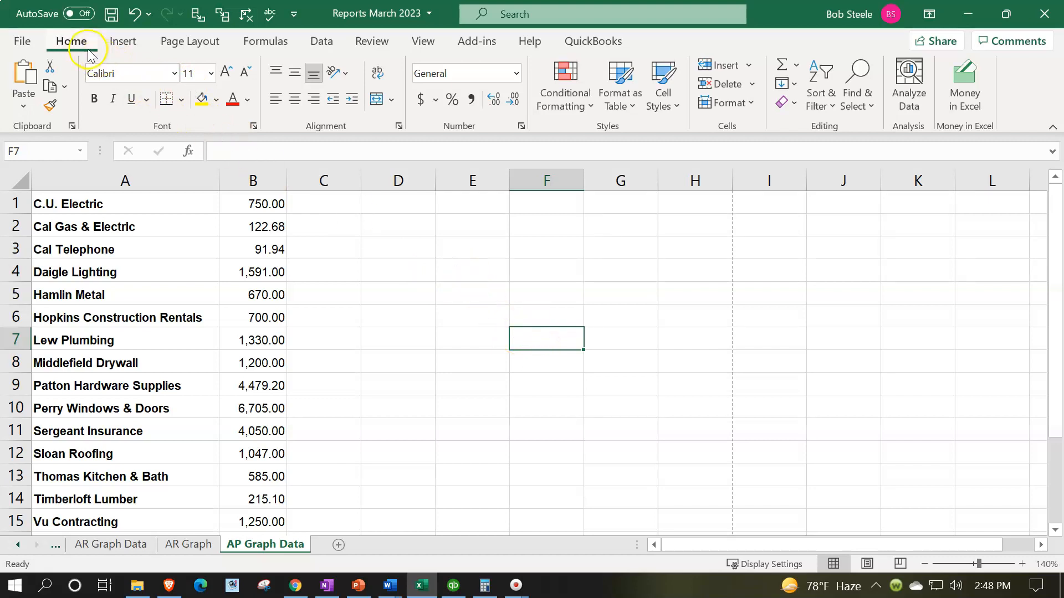
click(51, 108)
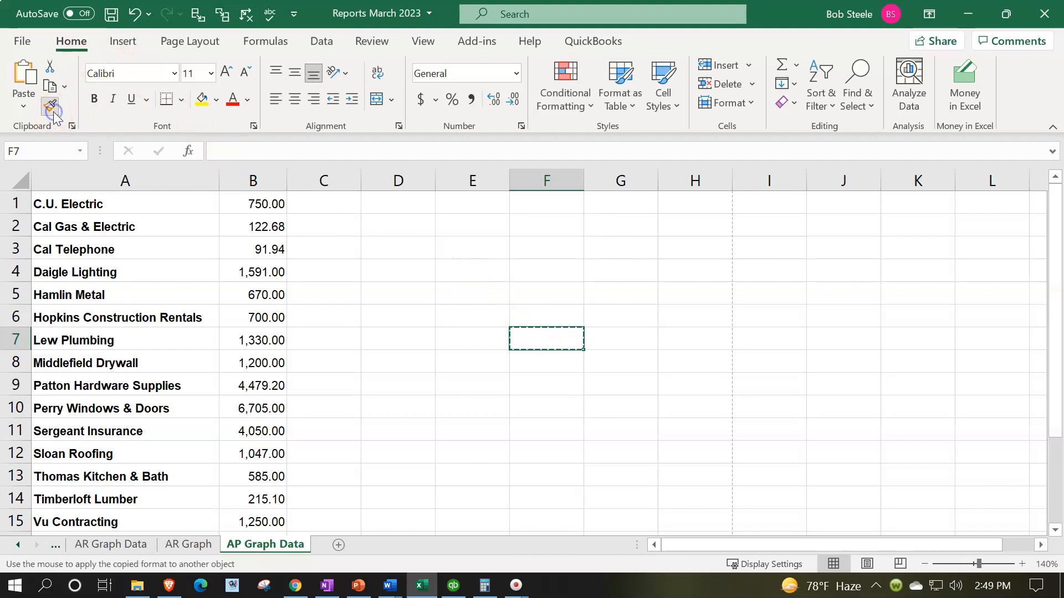
click(15, 180)
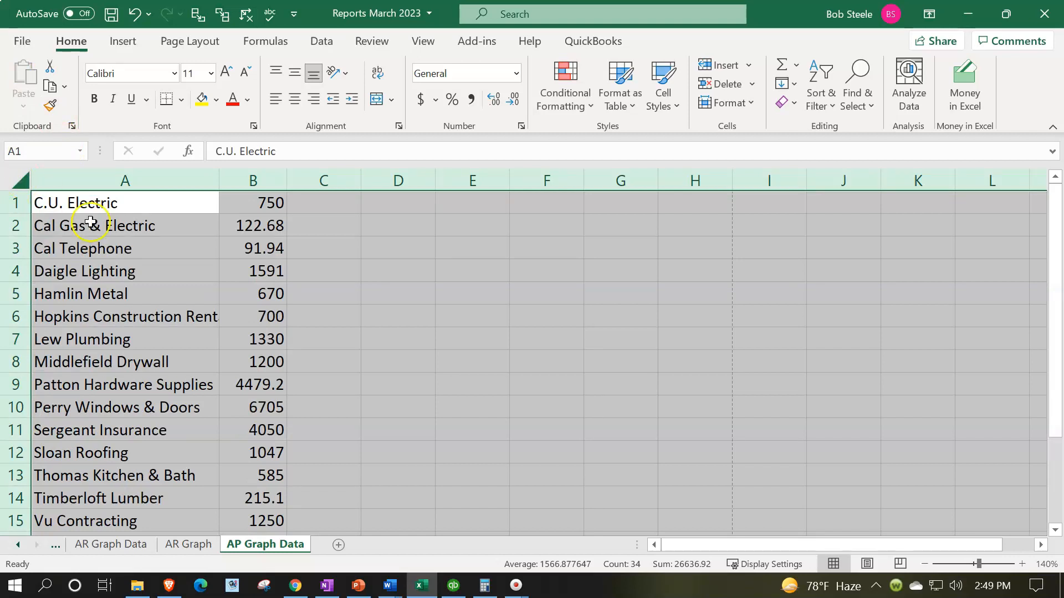
Format the whole sheet as Currency with no symbol, 0 decimal places, and negative numbers in red parentheses
right_click(346, 317)
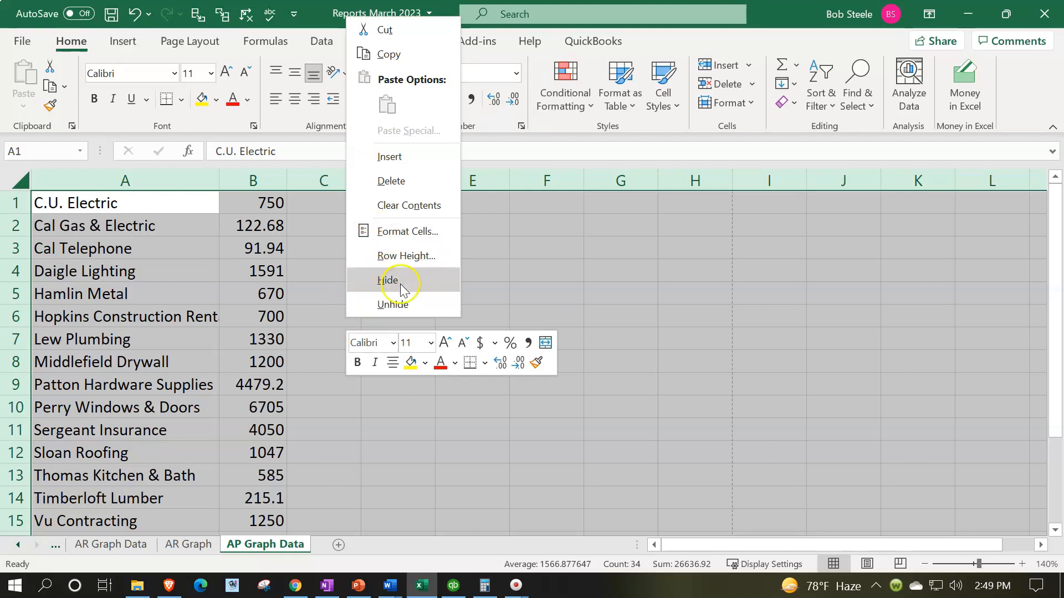
click(407, 231)
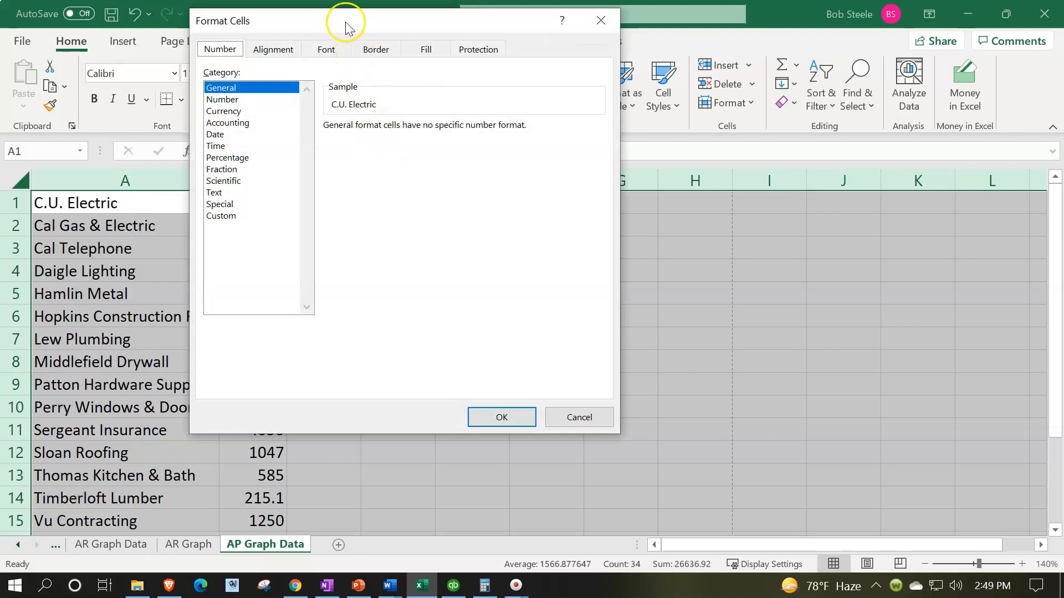
drag(349, 23, 527, 128)
click(438, 219)
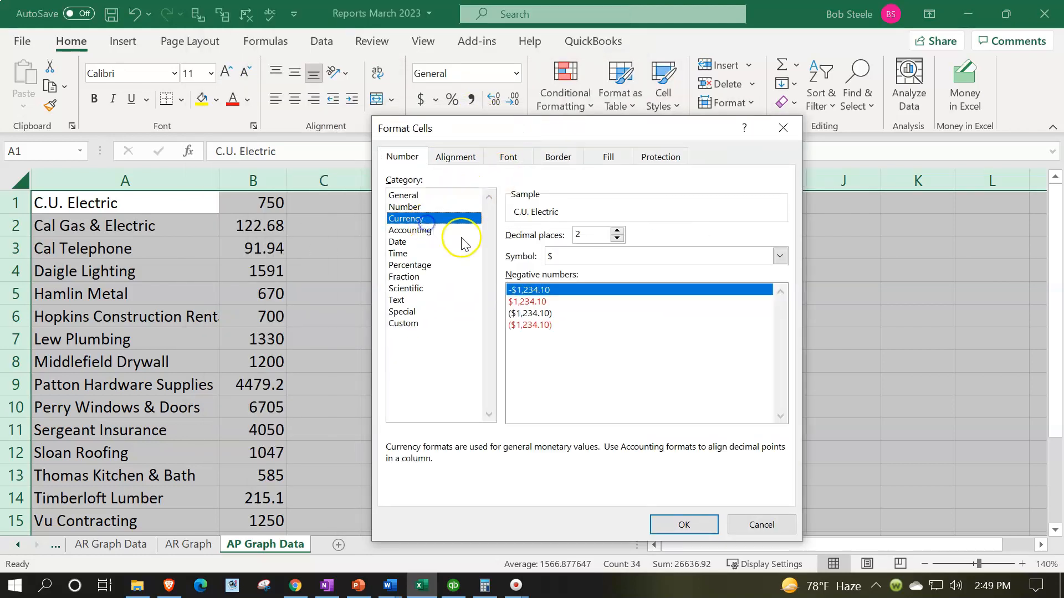
click(533, 325)
click(580, 256)
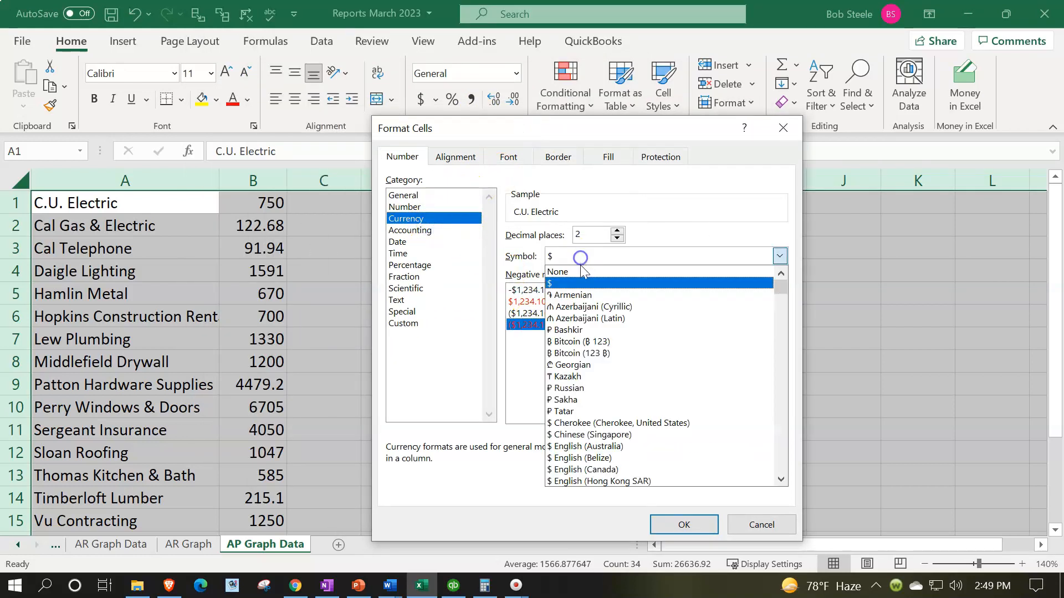
click(582, 269)
click(616, 238)
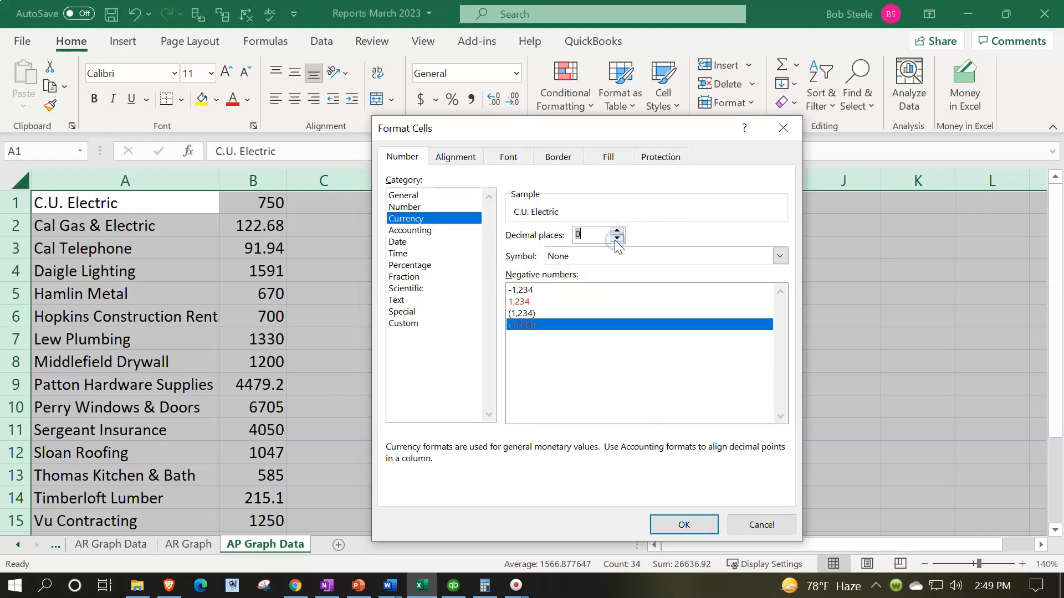
click(681, 520)
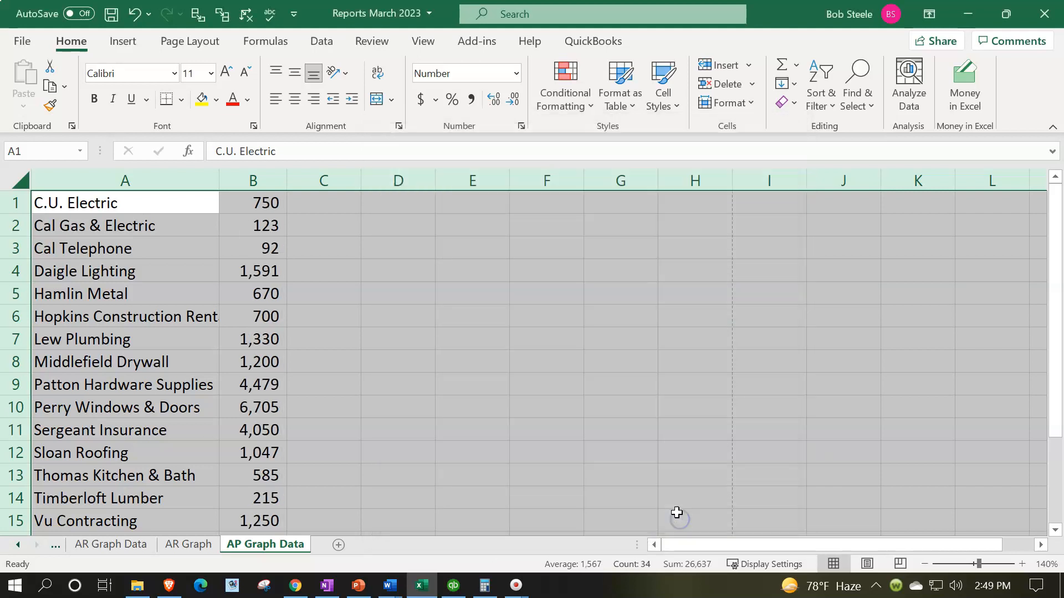
Convert the vendor names and balances in A1:B17 into a table without existing headers
click(449, 358)
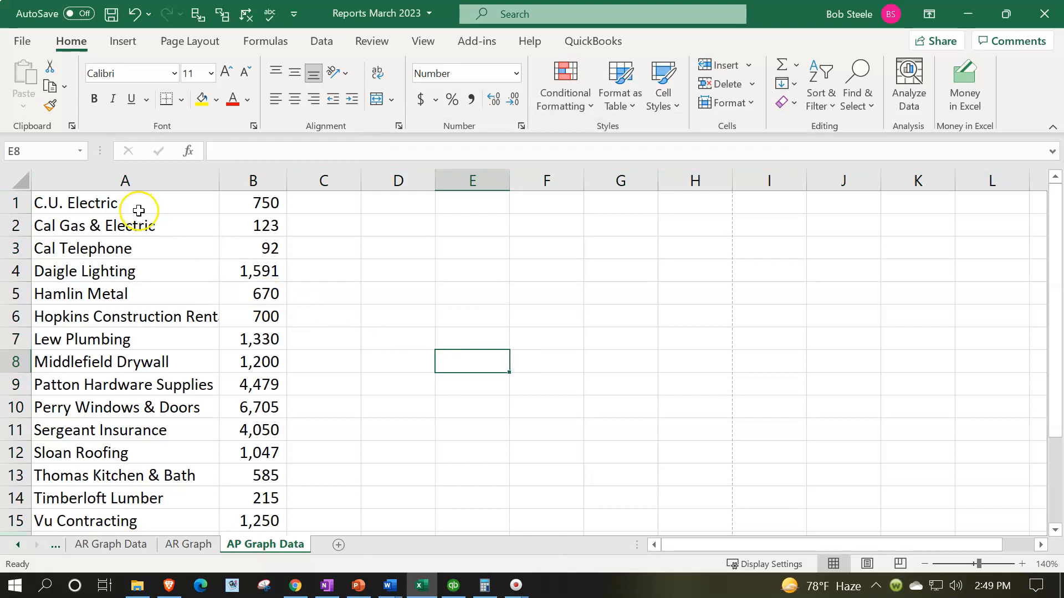
drag(139, 206, 240, 499)
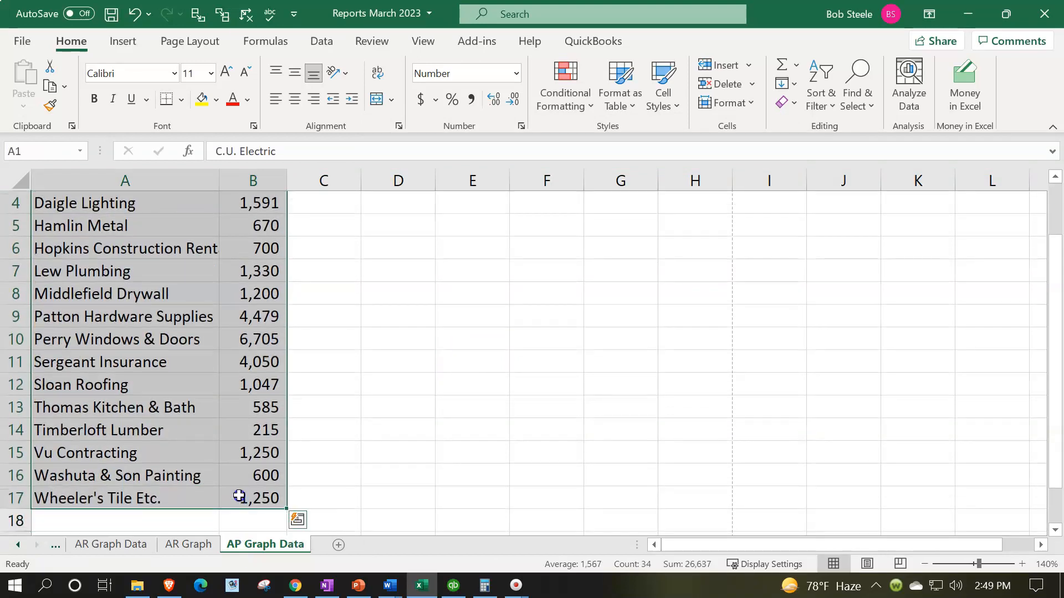
click(320, 40)
click(671, 100)
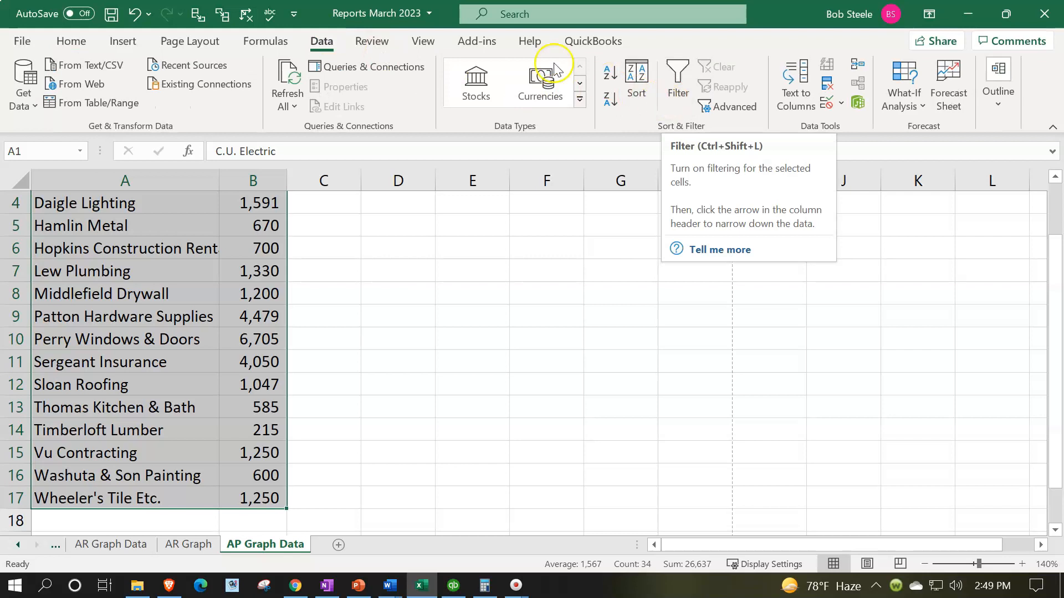
click(123, 43)
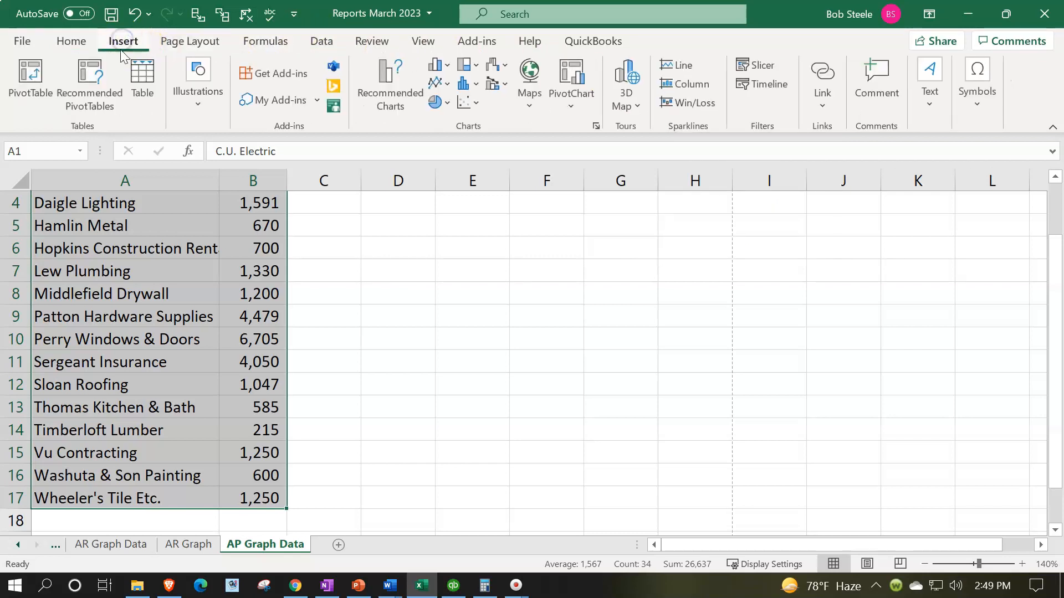
click(134, 77)
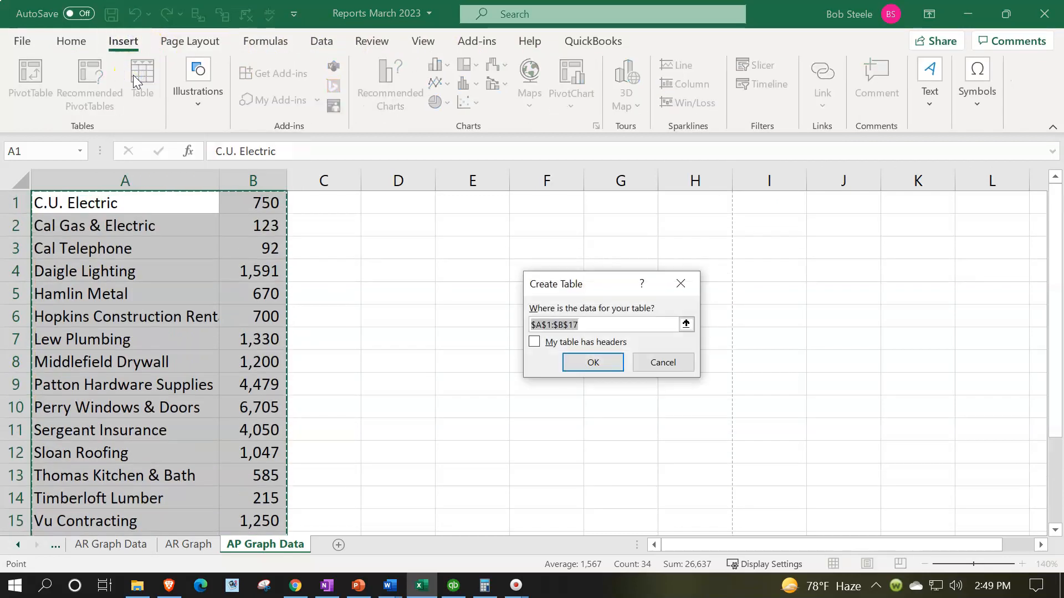
click(586, 361)
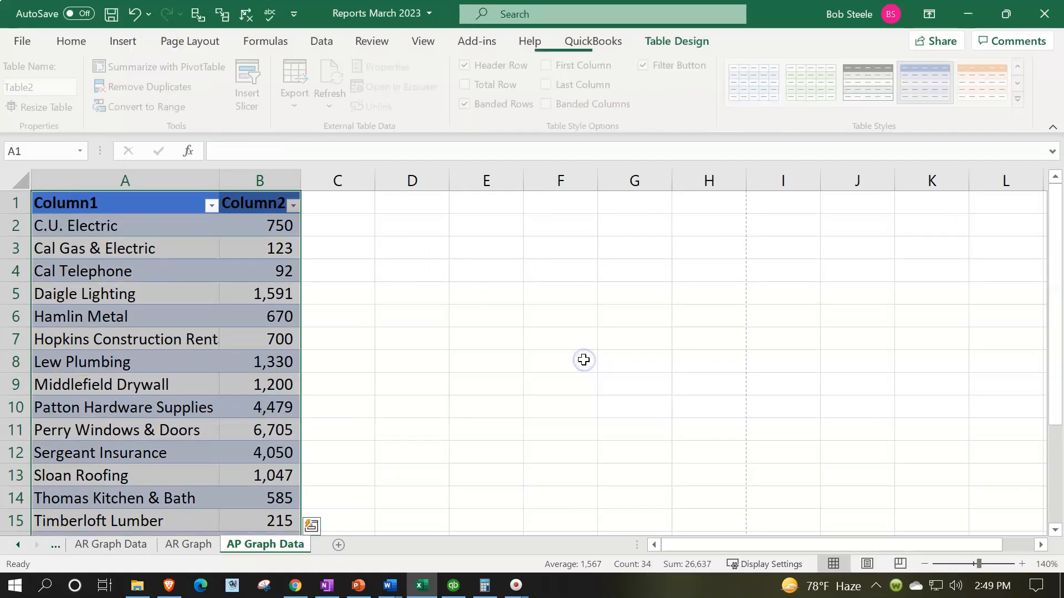
Add a total row to the table and sort Column2 from largest to smallest
click(469, 86)
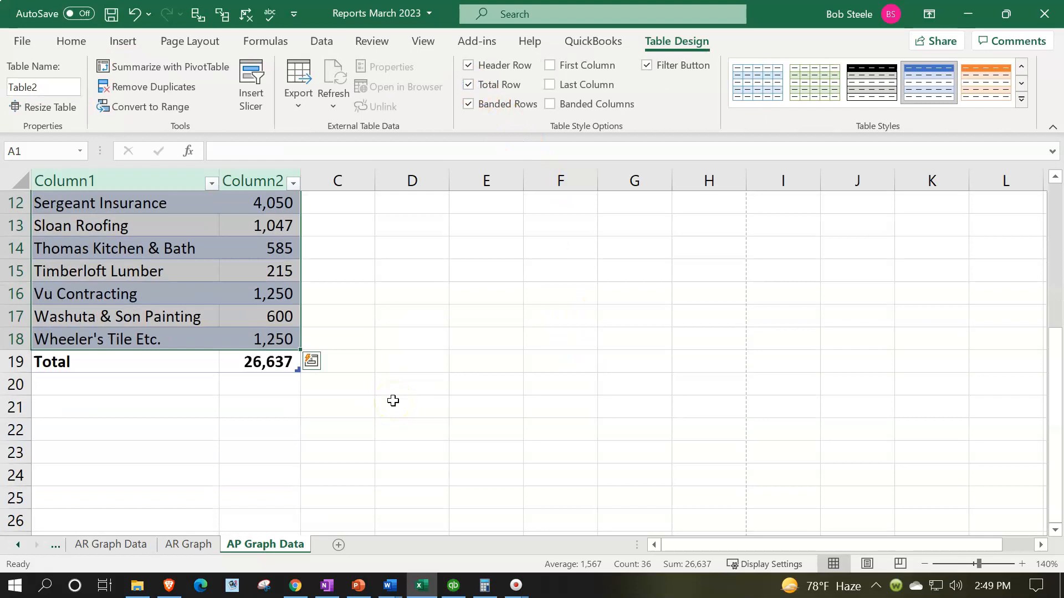
scroll(393, 401, up, 4)
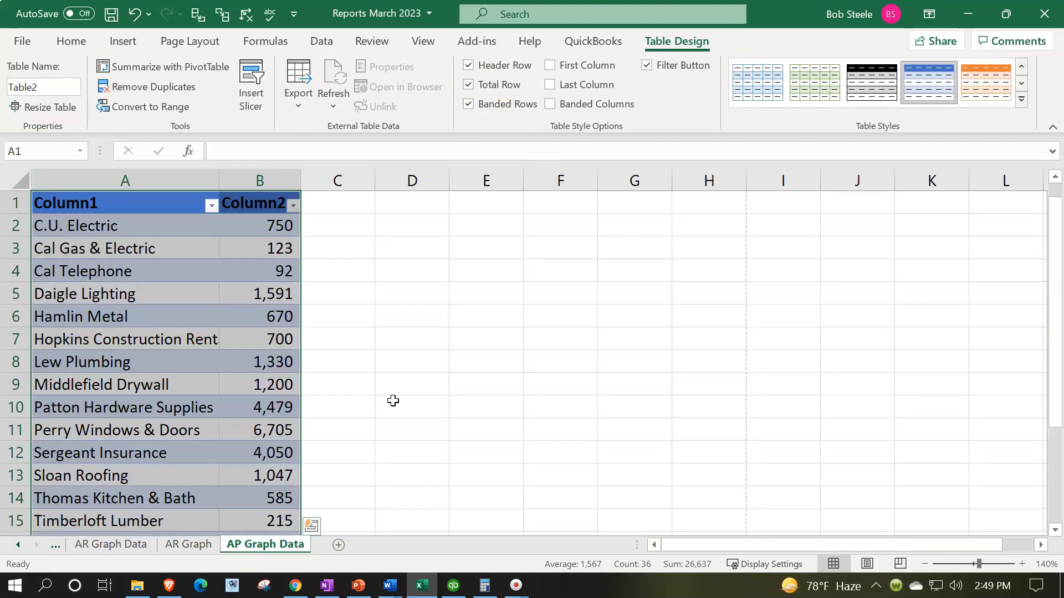
click(280, 338)
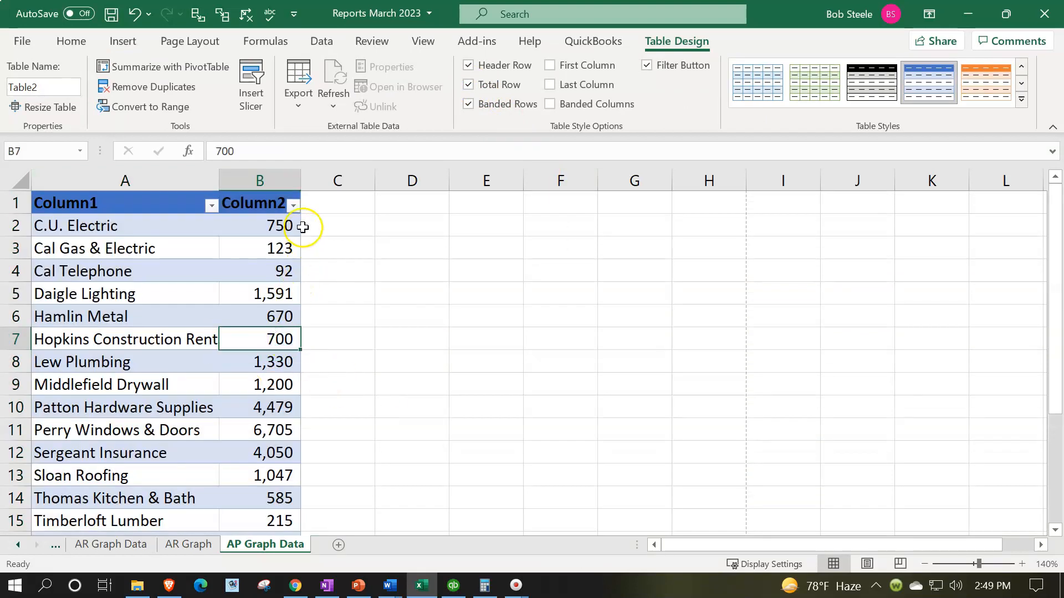
click(294, 205)
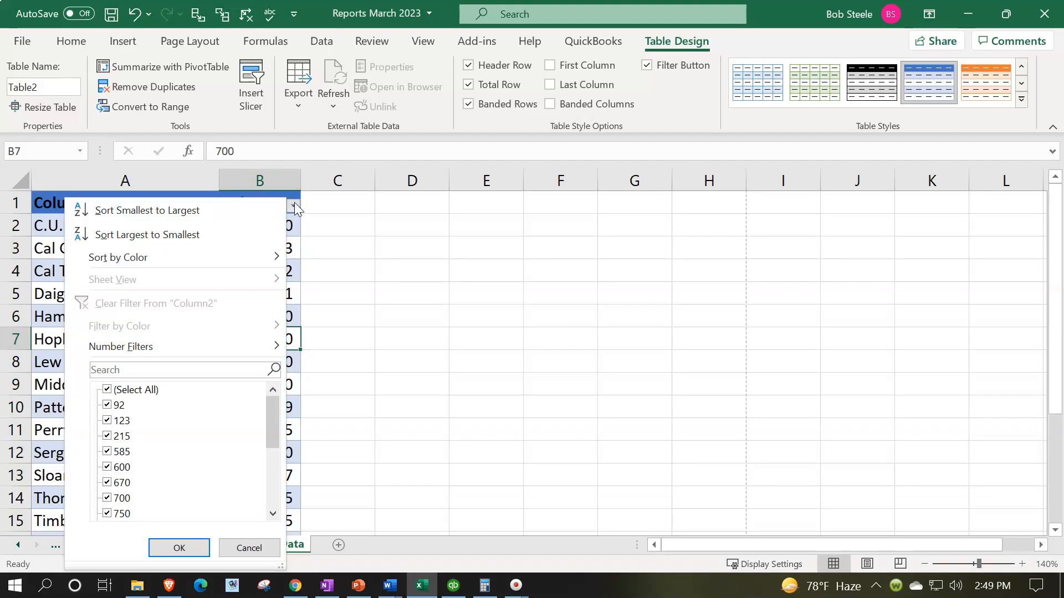
click(229, 226)
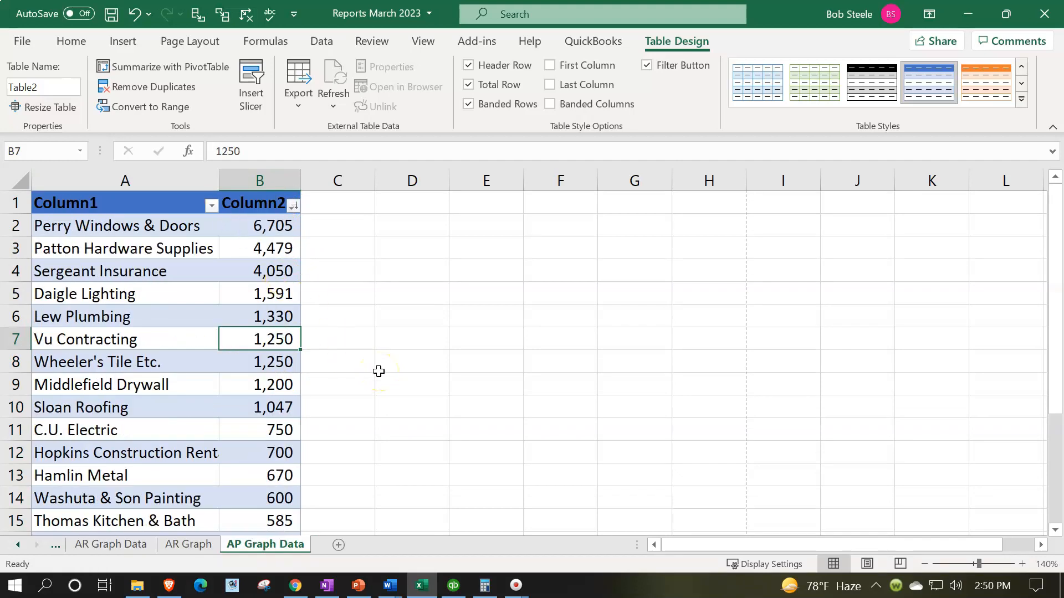
Clear the smaller balances in B8:B18, from Wheeler's Tile Etc. down to Cal Telephone
click(286, 225)
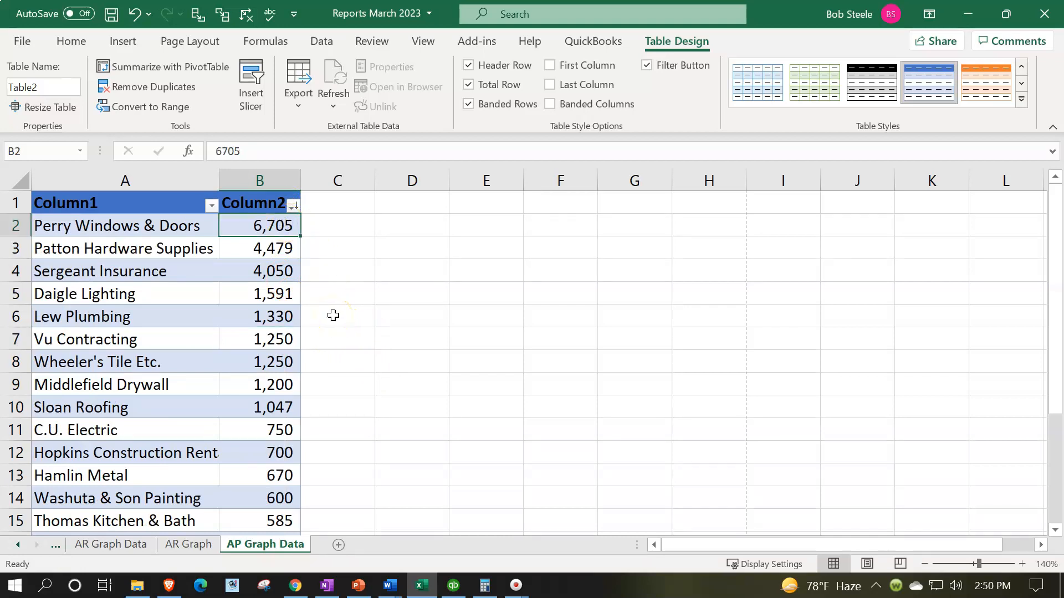
scroll(334, 318, down, 3)
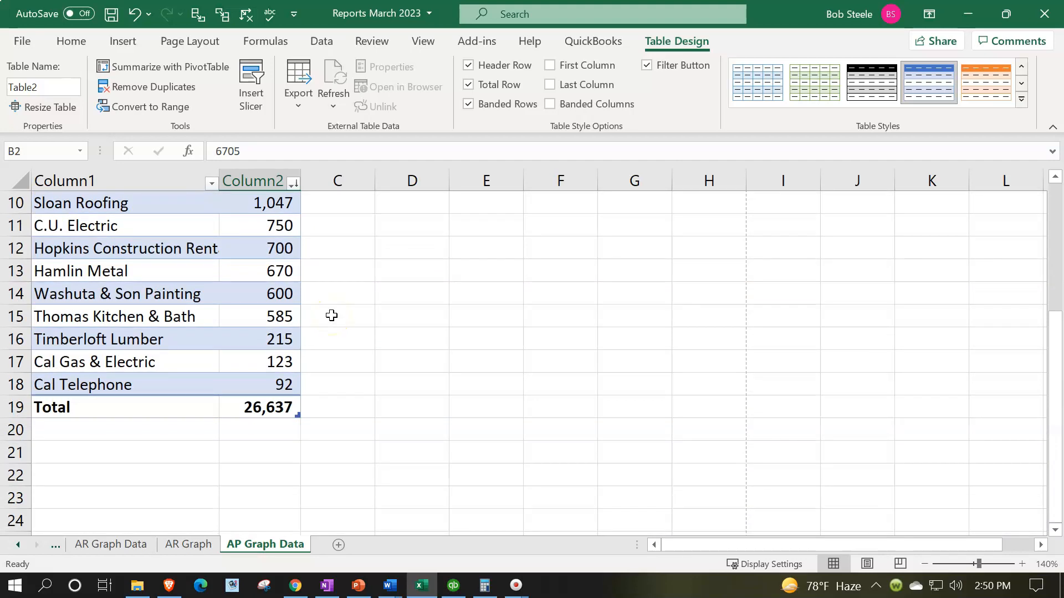
scroll(331, 315, up, 3)
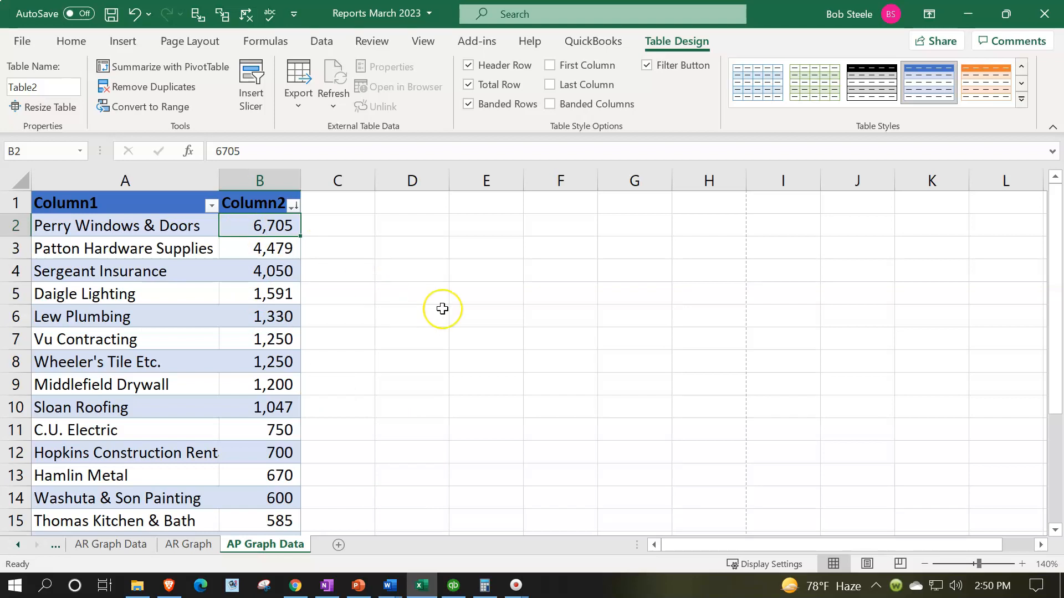
key(Down)
key(Down)
key(Down)
key(Down)
key(Down)
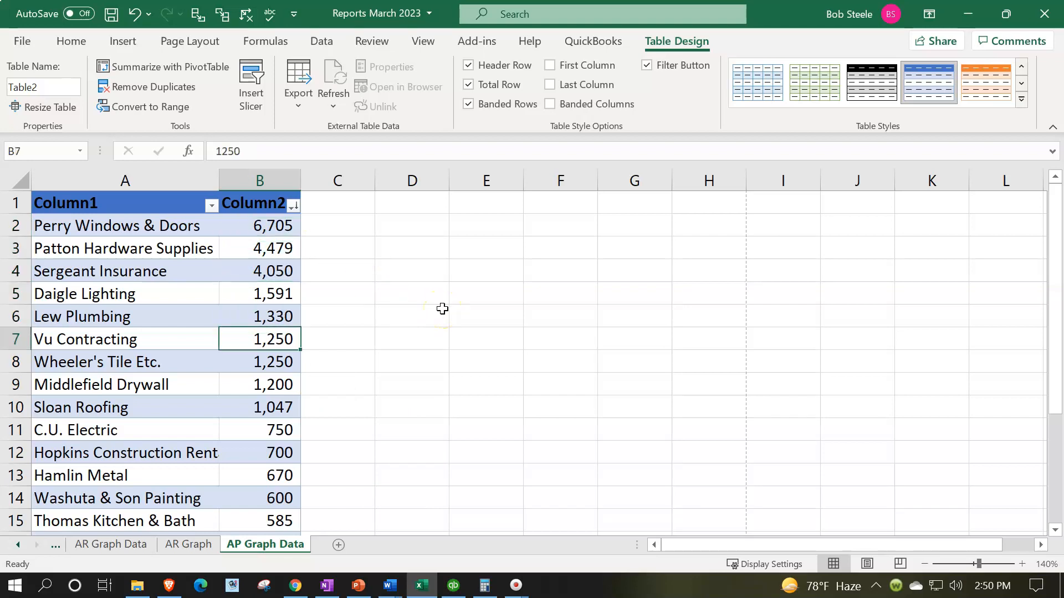
key(Down)
scroll(442, 309, down, 2)
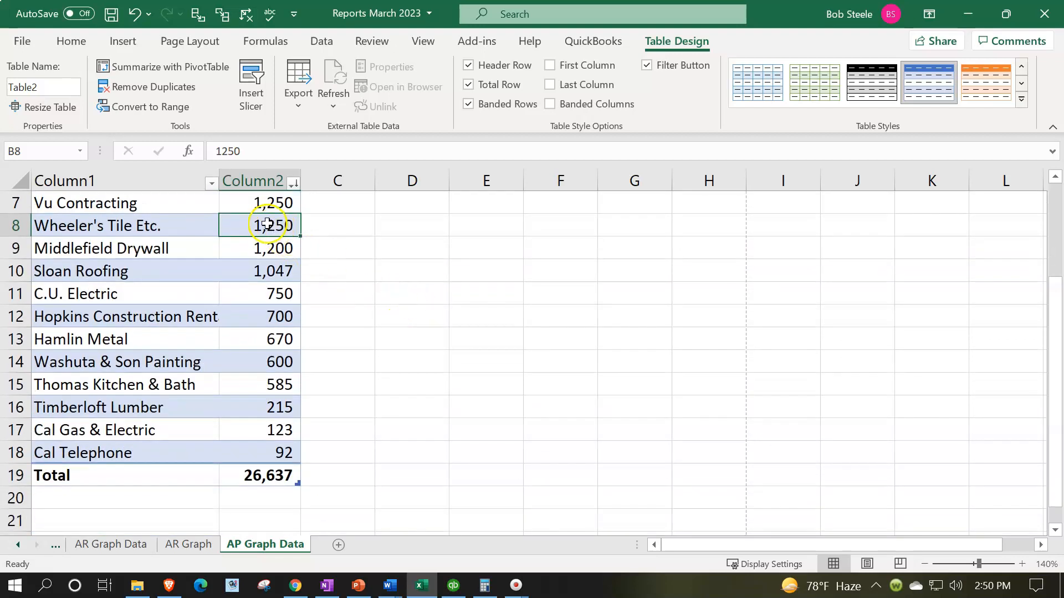
drag(266, 222, 241, 445)
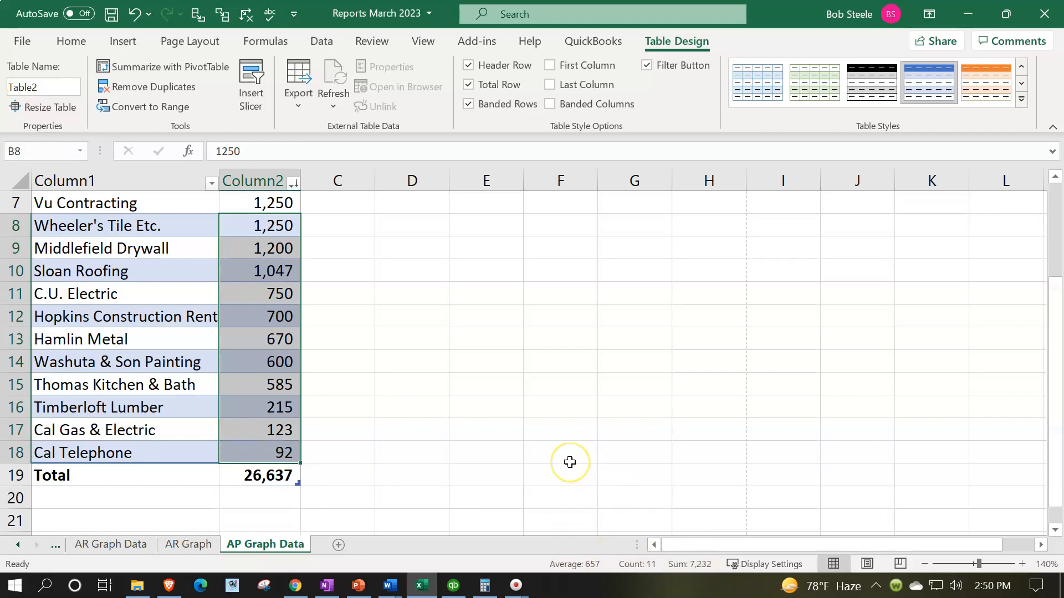
key(Delete)
Enter the combined balance 7233 in B8 and replace the vendor name in A8 with Total
click(287, 234)
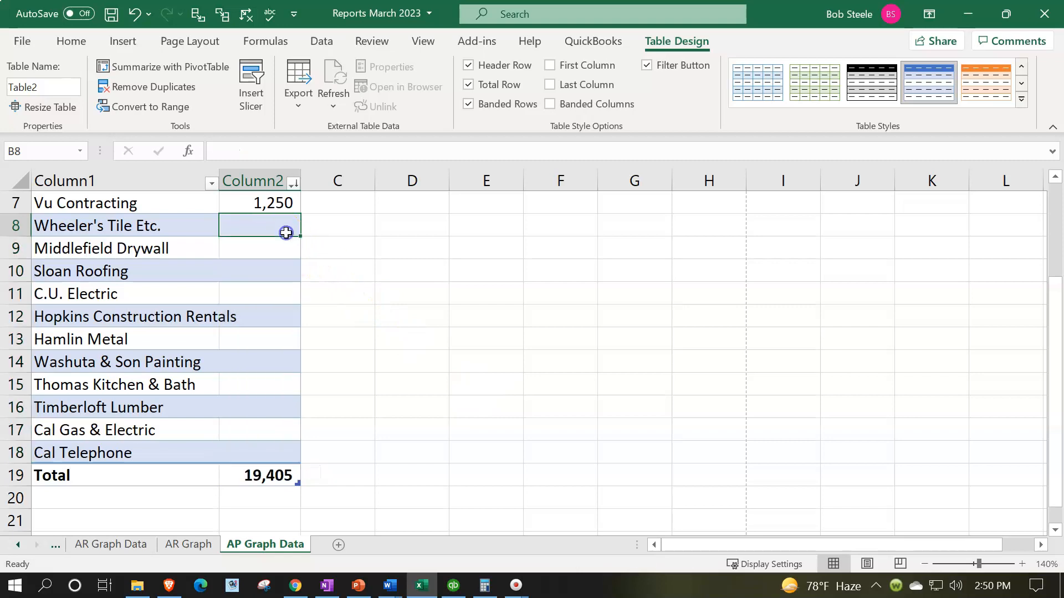
text(7233)
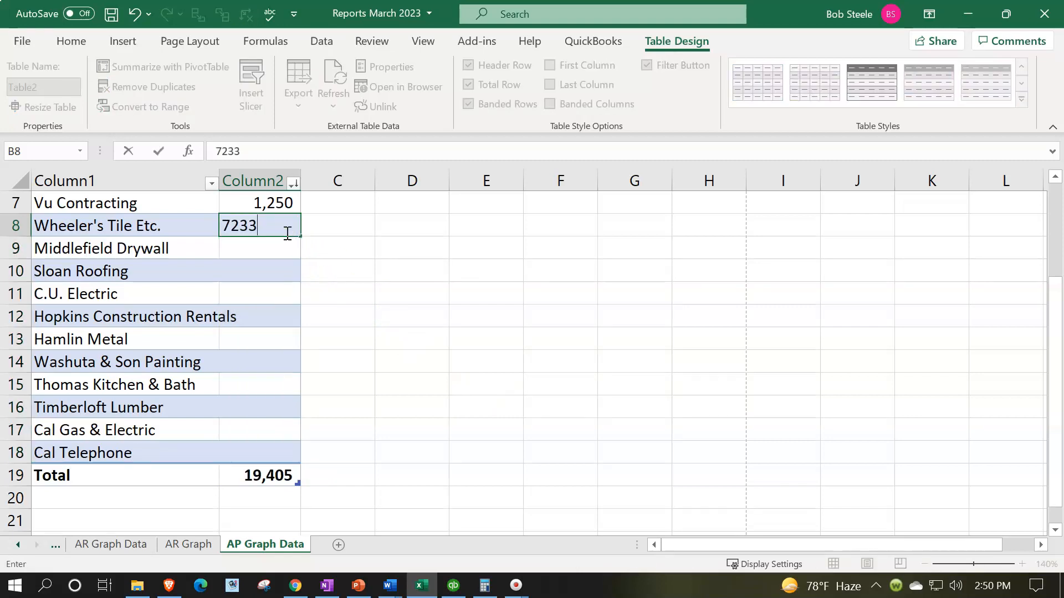
key(Left)
text(To)
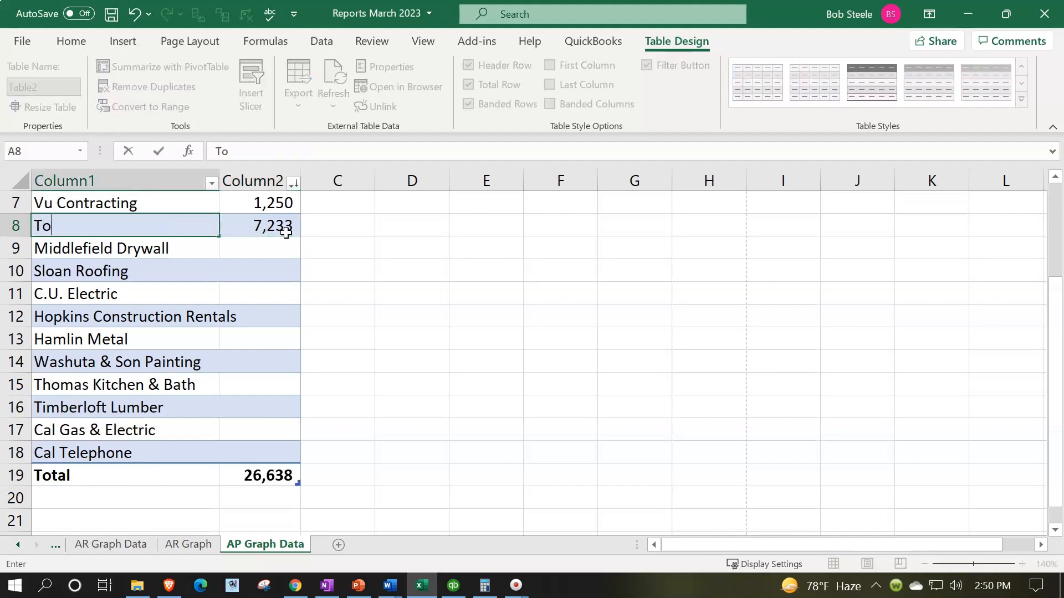
key(Return)
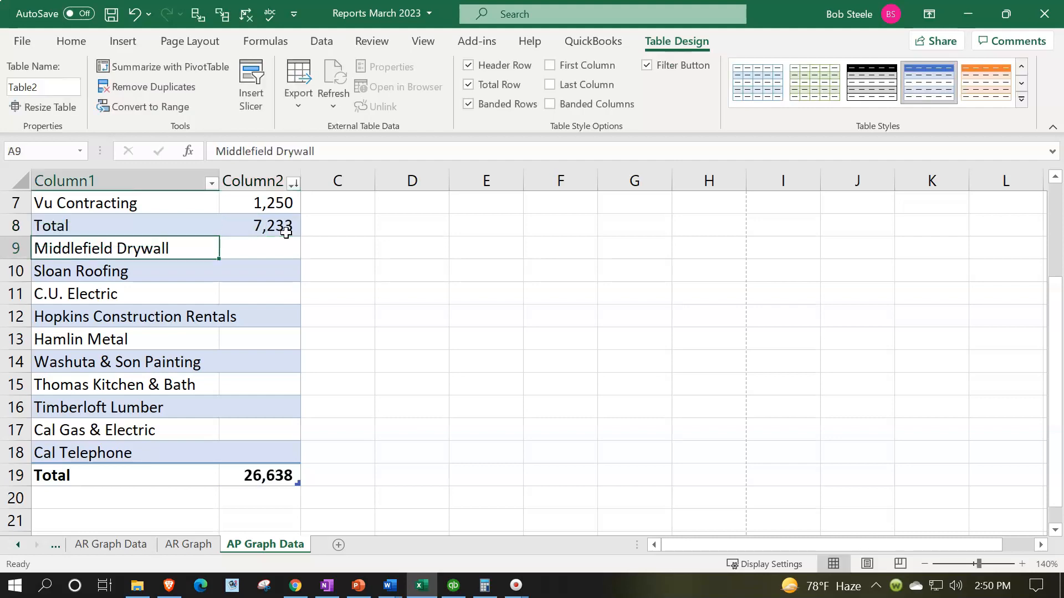
Insert a 2-D pie chart from the vendor names and balances in A2:B8
scroll(392, 384, up, 2)
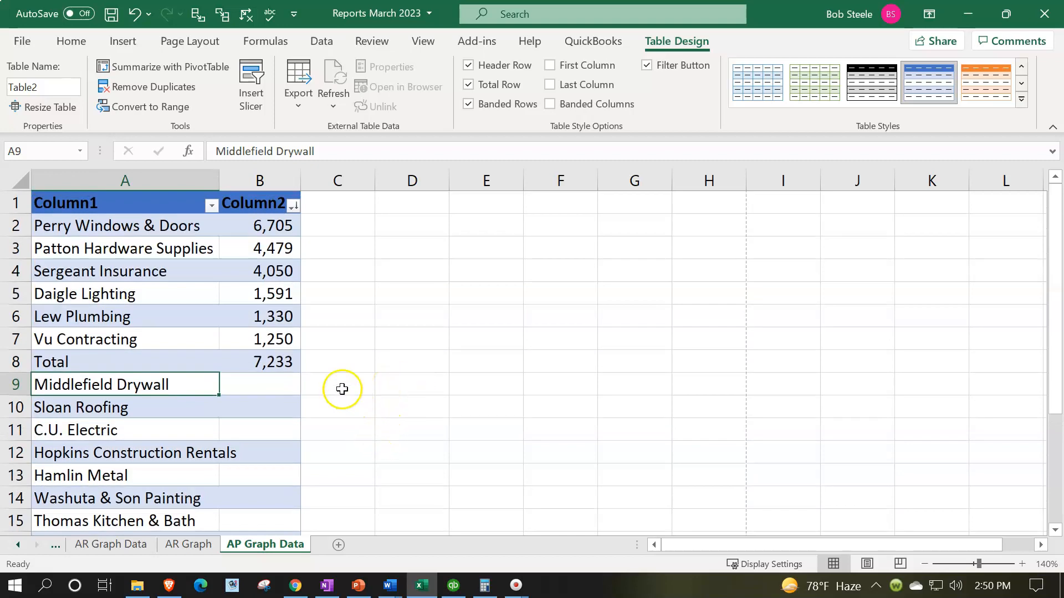
drag(83, 227, 264, 356)
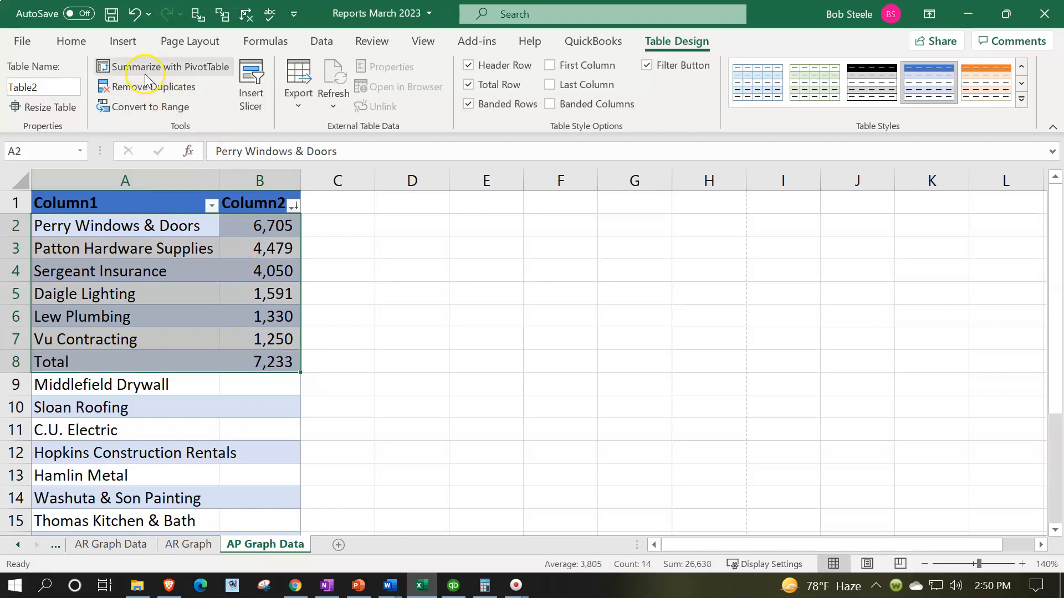
click(123, 42)
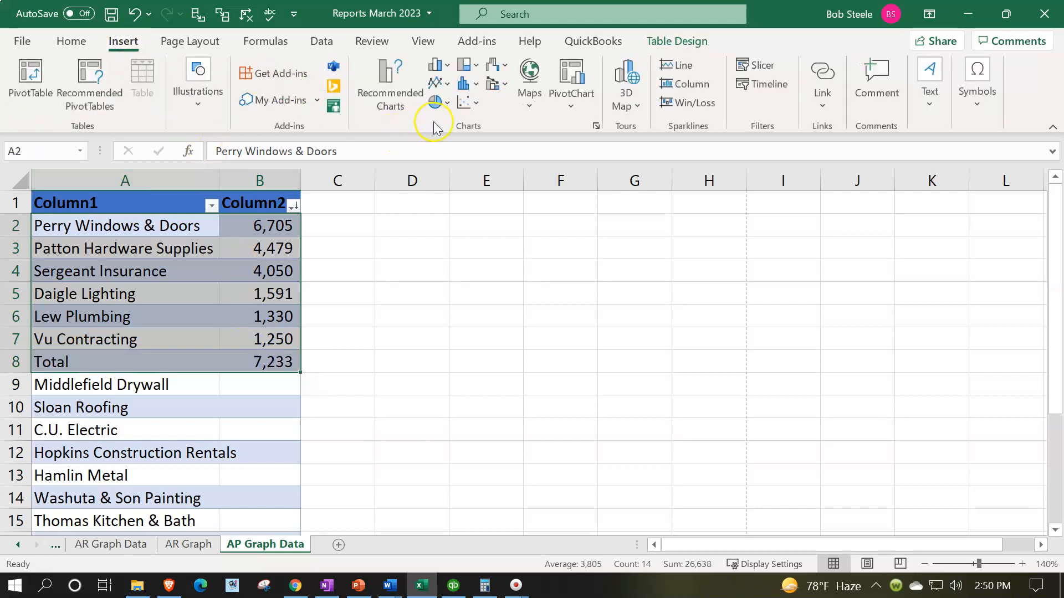
click(446, 104)
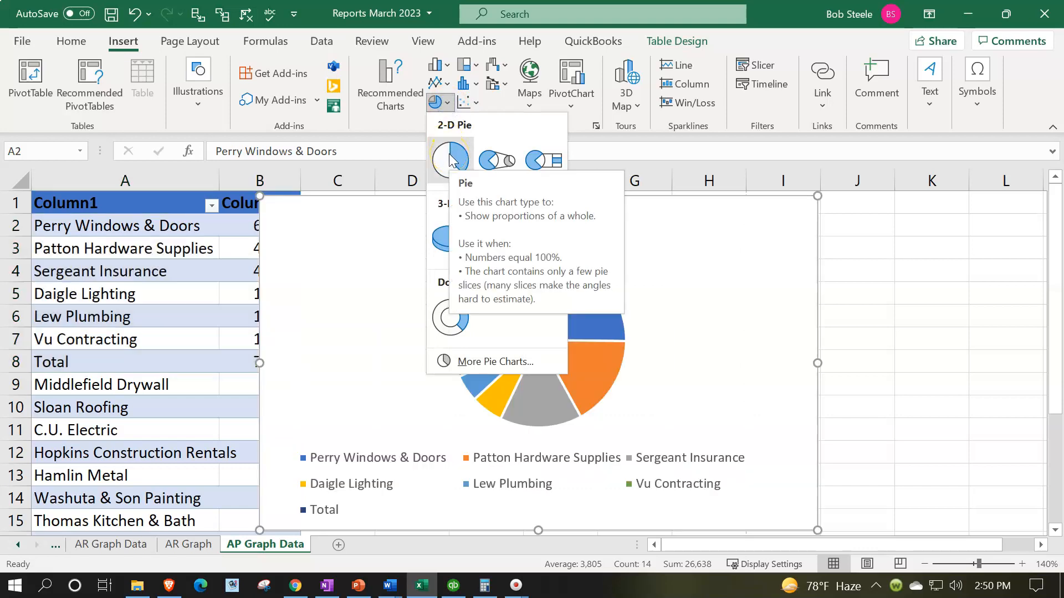
click(450, 159)
Move the pie chart beside the table so it starts in column C, and apply chart Style 8
drag(321, 246, 377, 248)
click(746, 100)
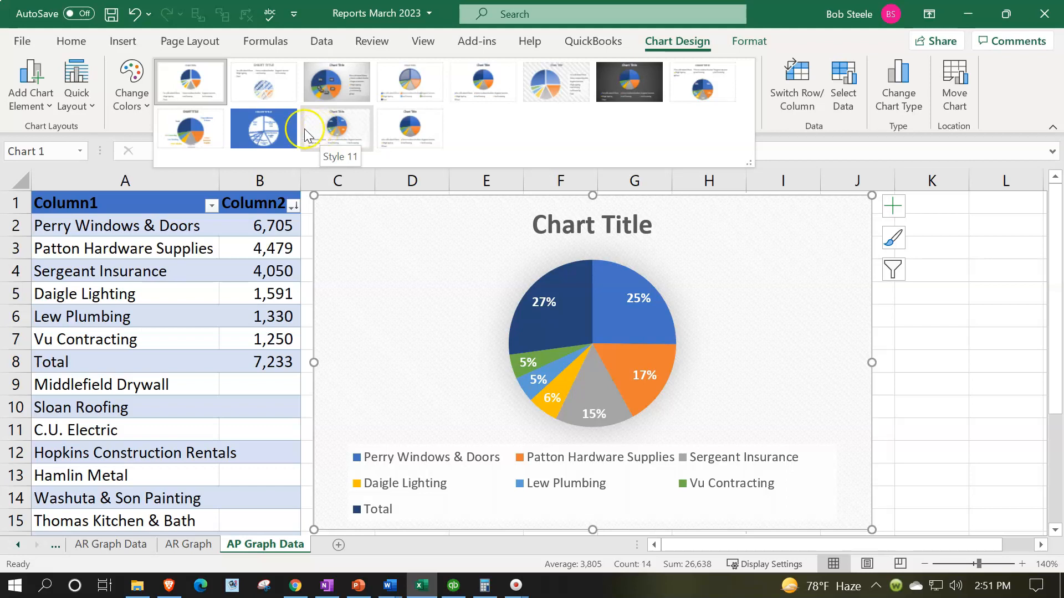
click(689, 91)
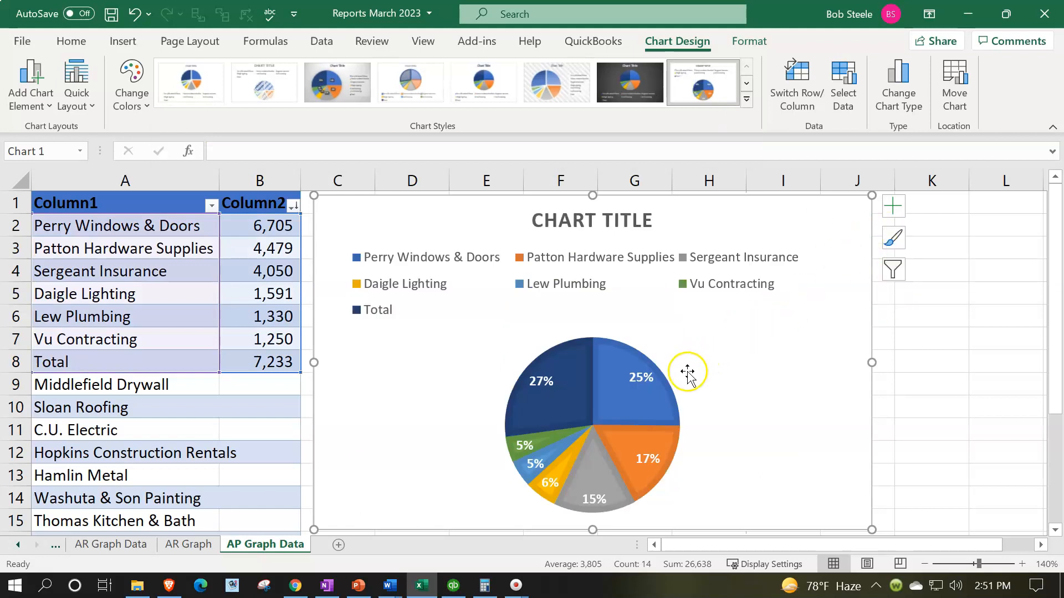
Delete the pie chart's title and narrow the chart so that it ends in column I
click(646, 216)
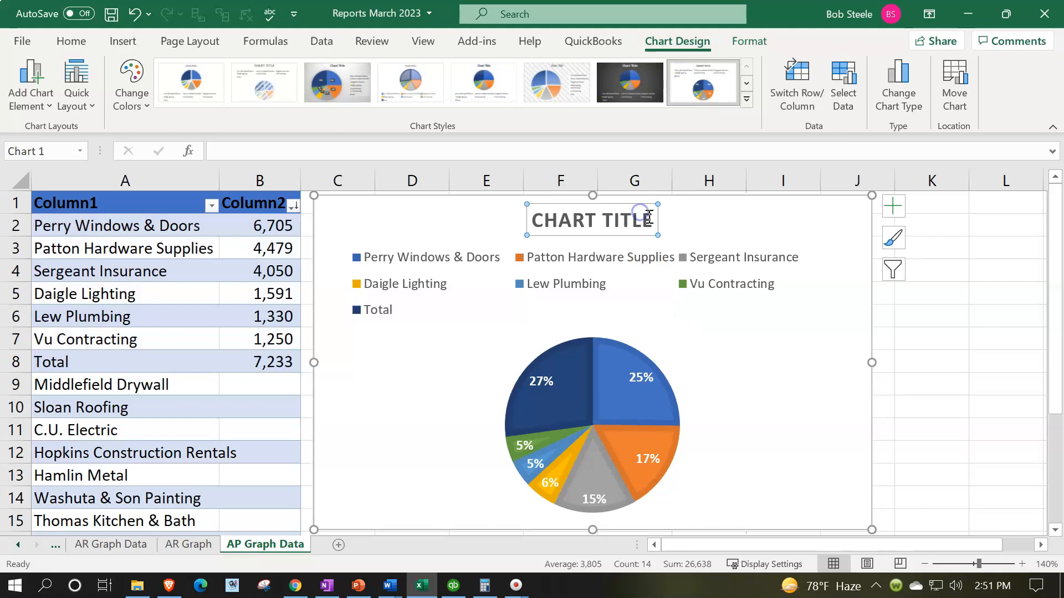
key(Delete)
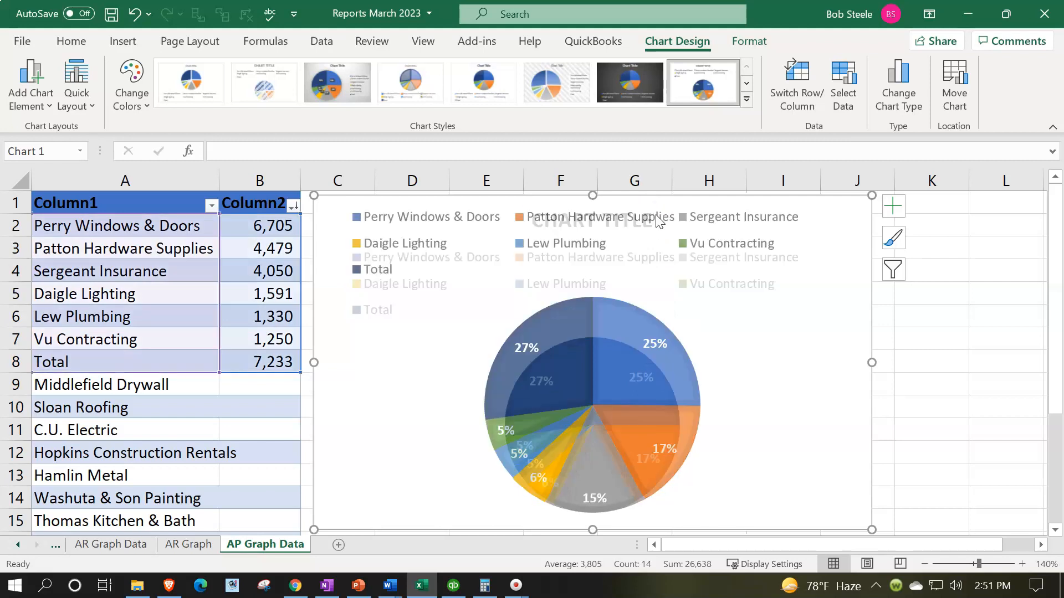
drag(873, 530, 795, 504)
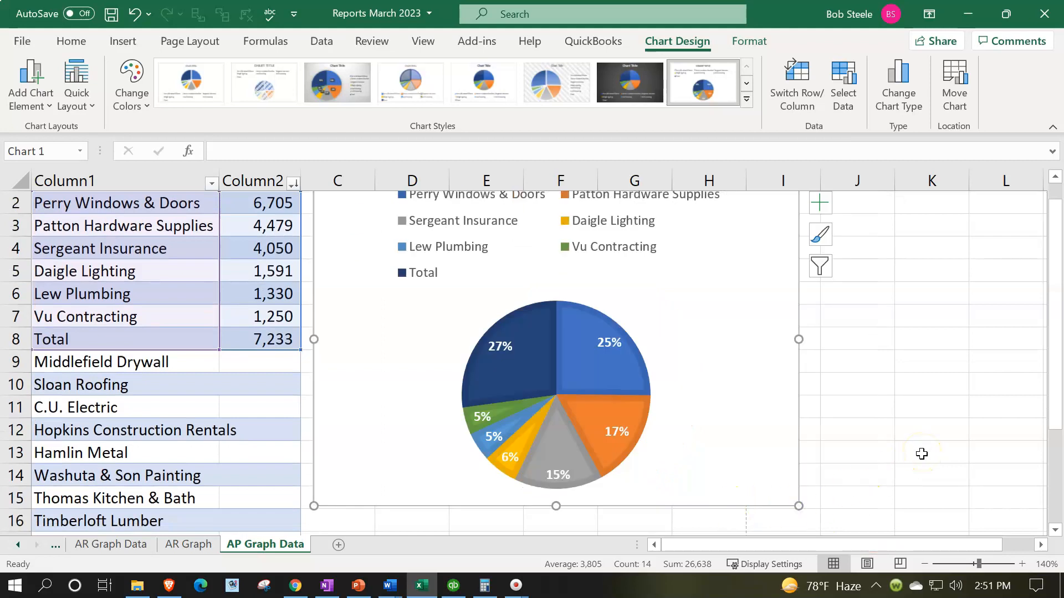
scroll(912, 476, up, 1)
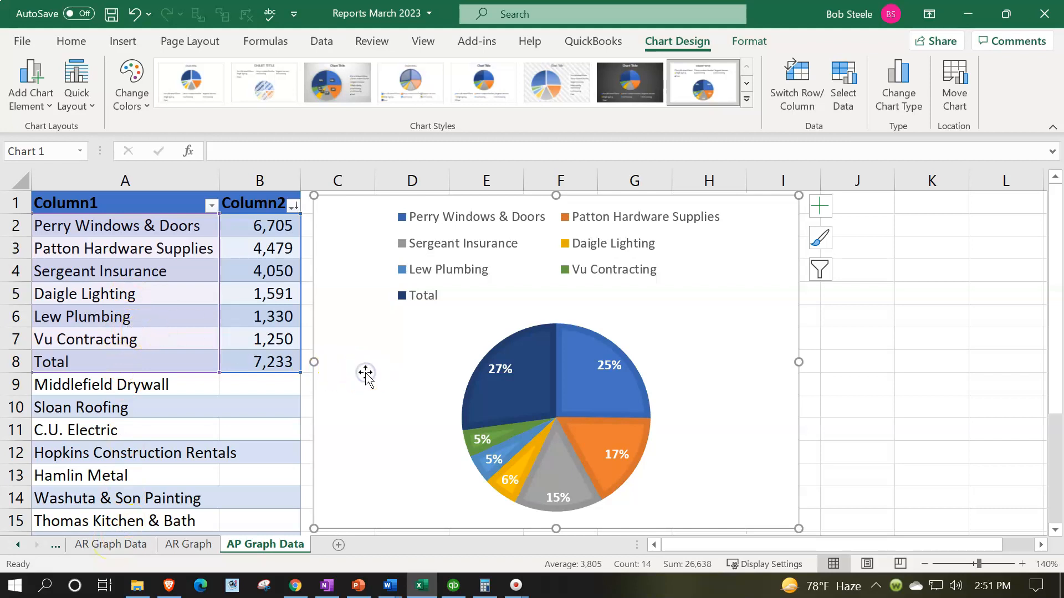
Cut the pie chart from AP Graph Data and paste it at cell A1 of a new sheet named AP Graph
key(Delete)
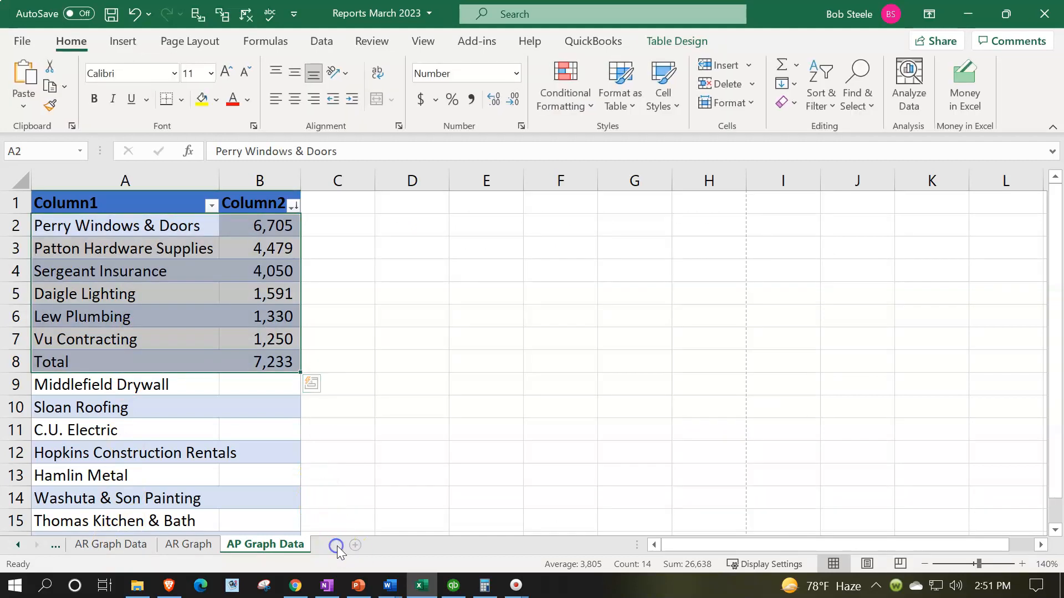
click(337, 546)
double_click(335, 545)
text(AP Graph)
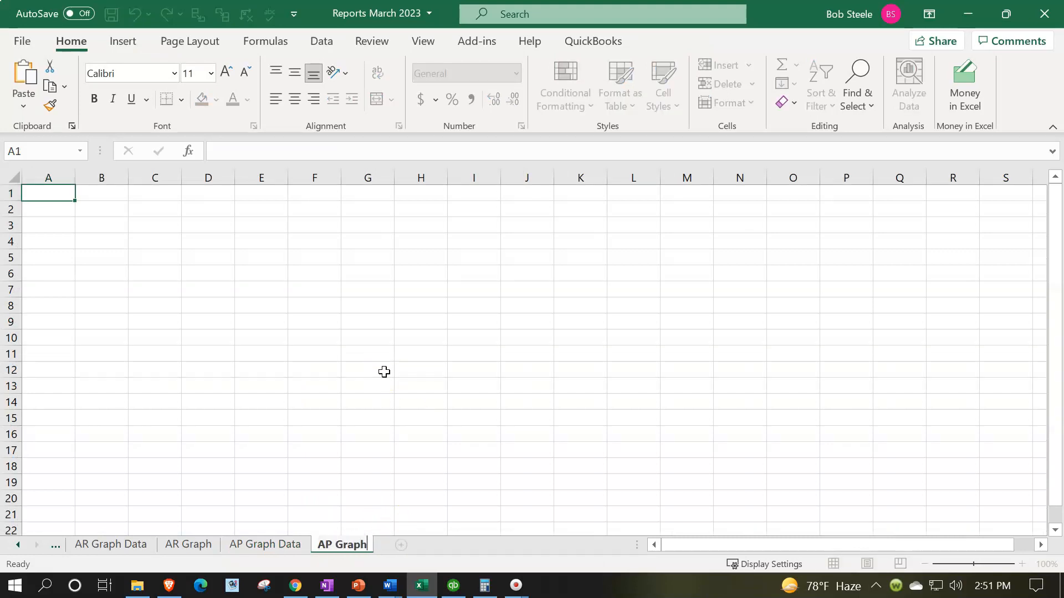
click(384, 371)
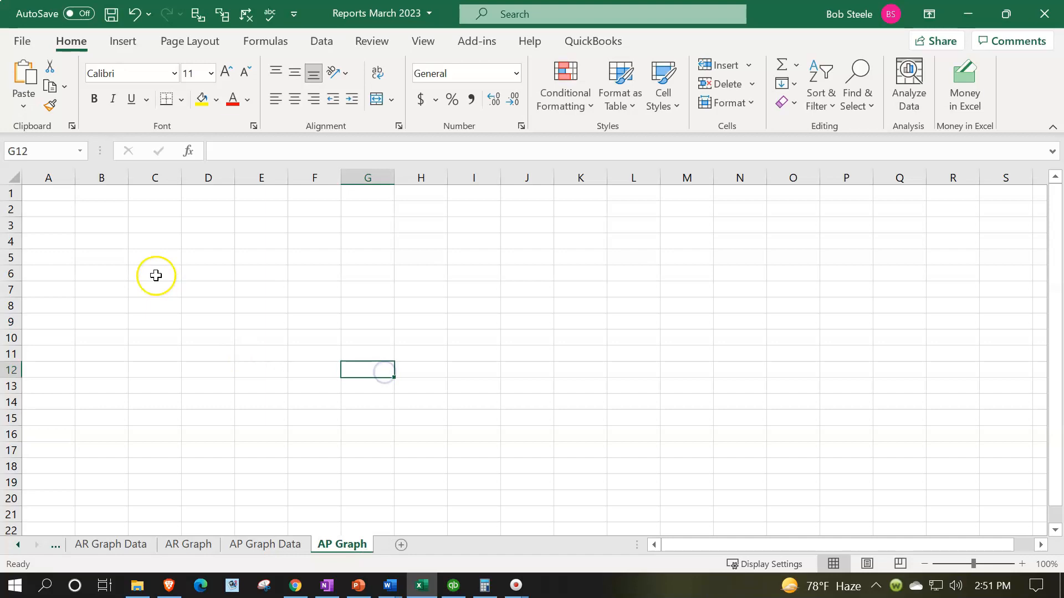
click(46, 192)
key(ctrl+v)
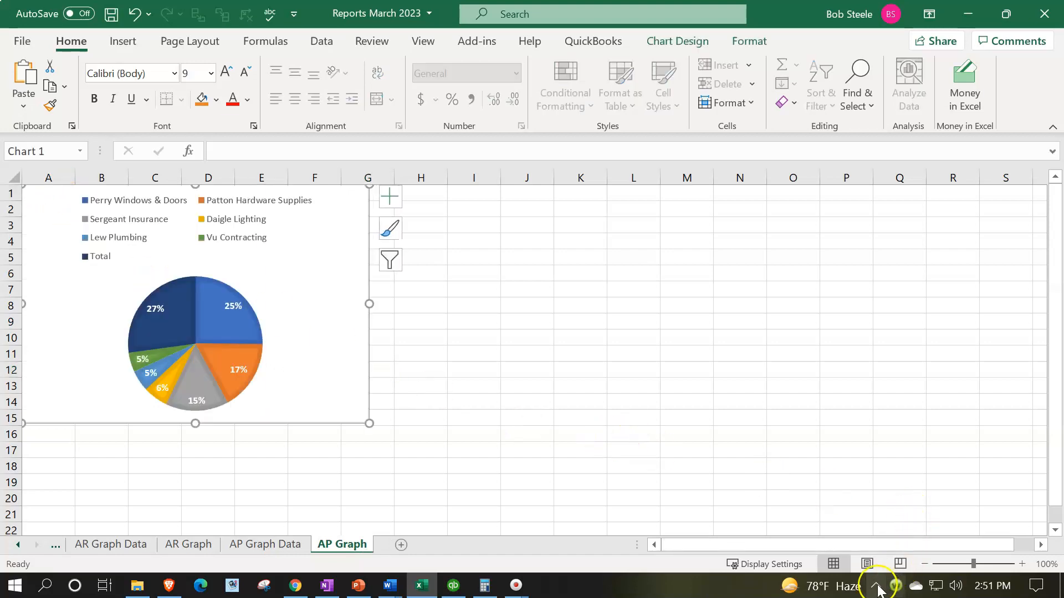
Show the page breaks on the AP Graph sheet in normal view and try to set its page orientation to landscape
click(867, 565)
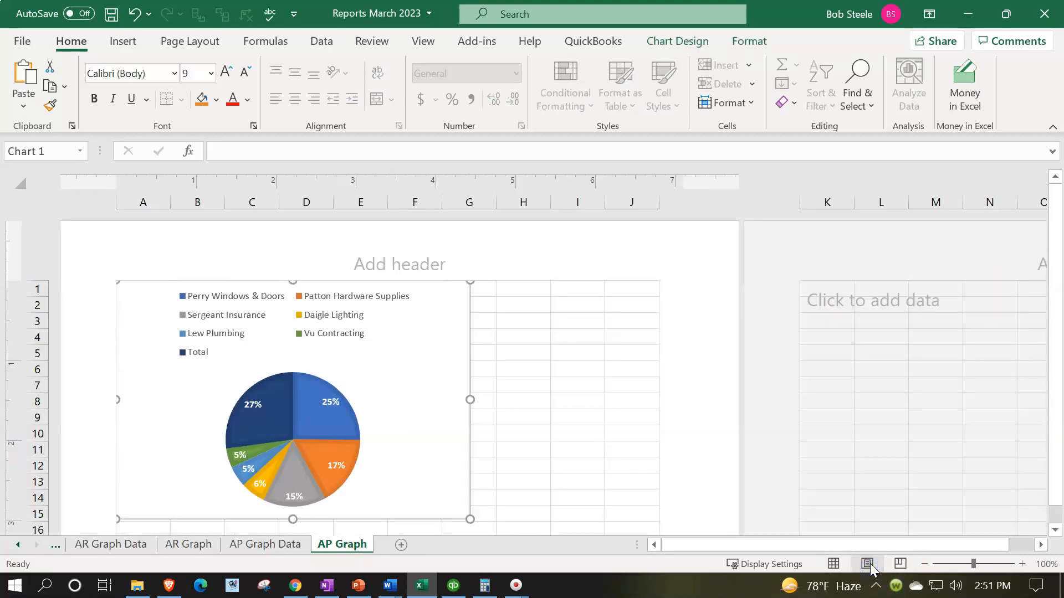
click(835, 565)
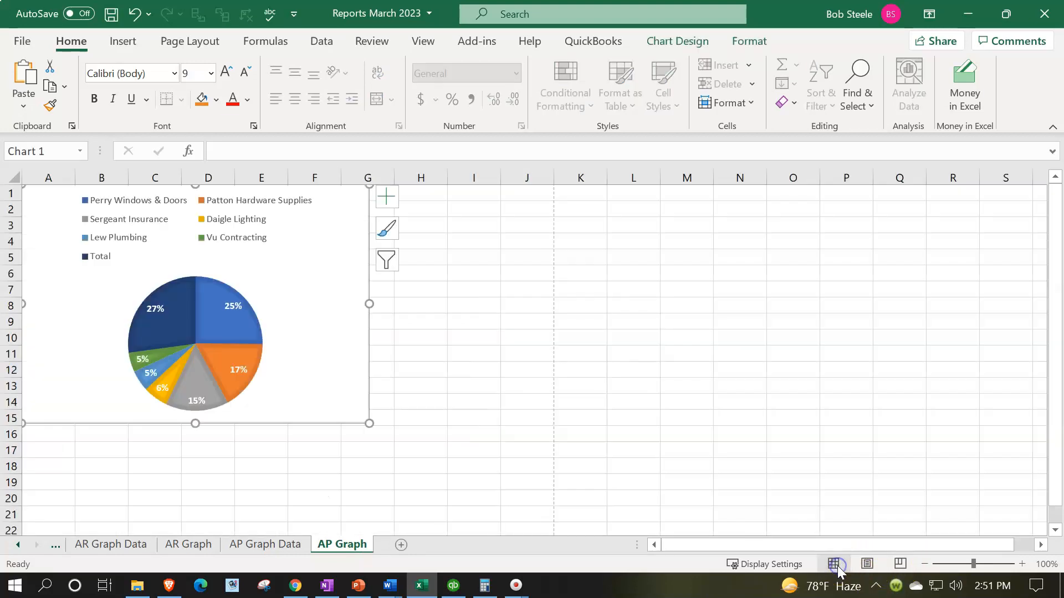
click(178, 40)
click(183, 83)
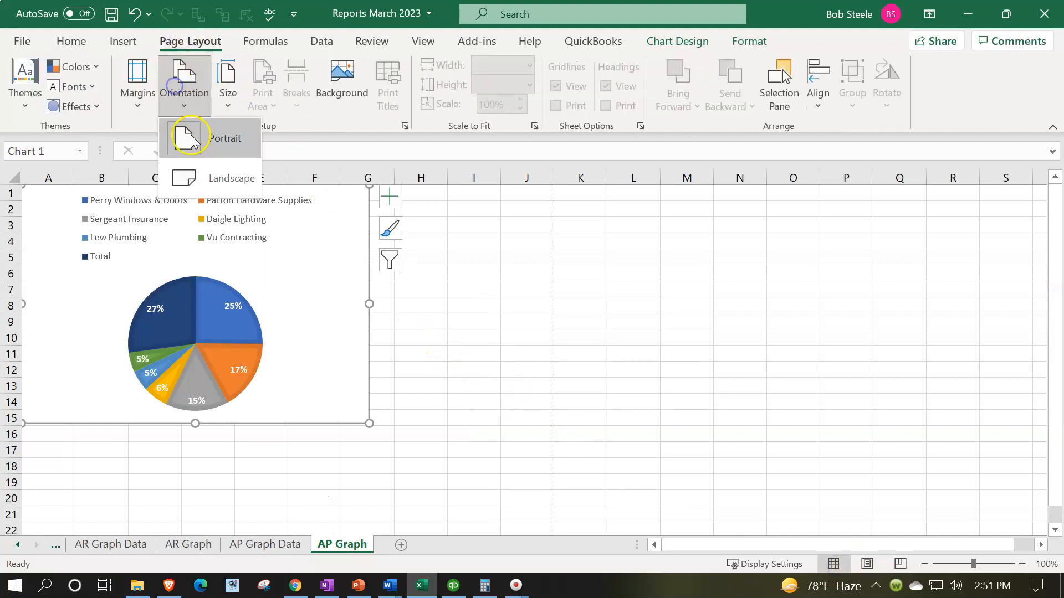
click(195, 166)
Enlarge the pie chart on AP Graph so that it extends to column J and row 18
click(431, 334)
click(344, 403)
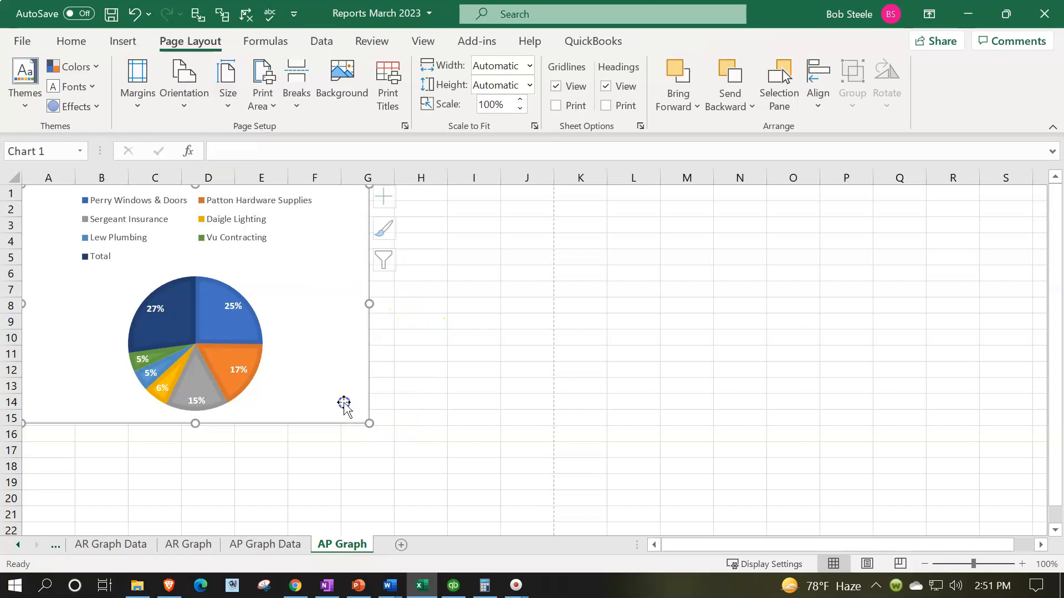
drag(364, 424, 541, 475)
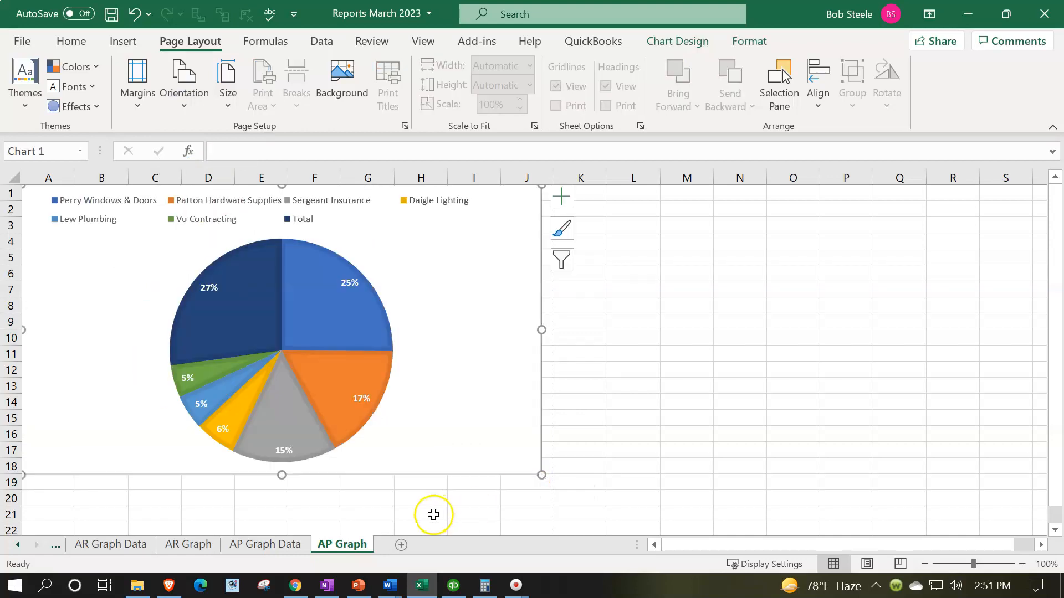
Hide the AP Graph Data and AR Graph Data sheets
click(276, 545)
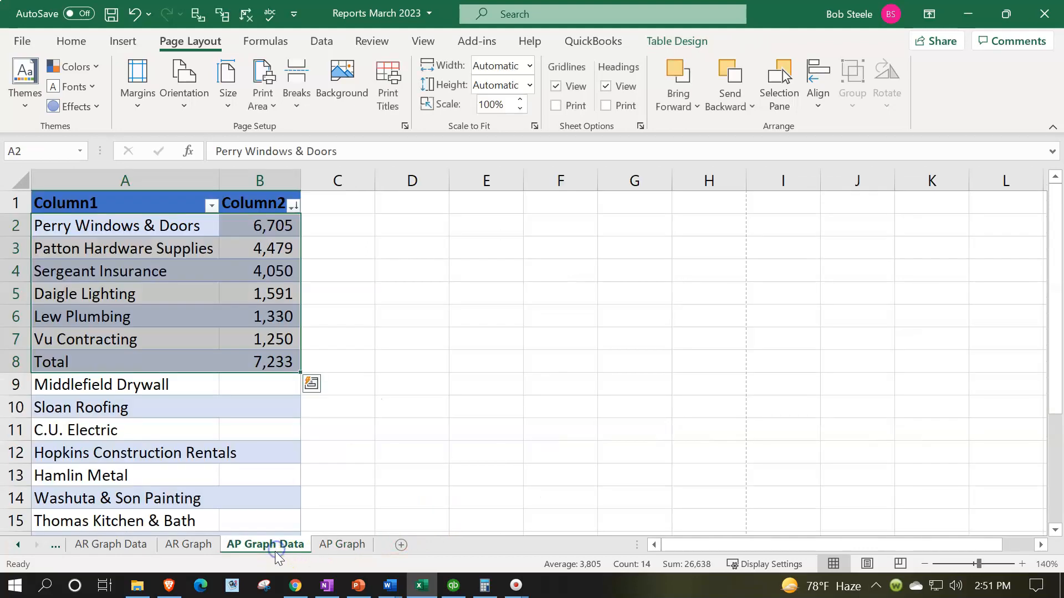
right_click(284, 544)
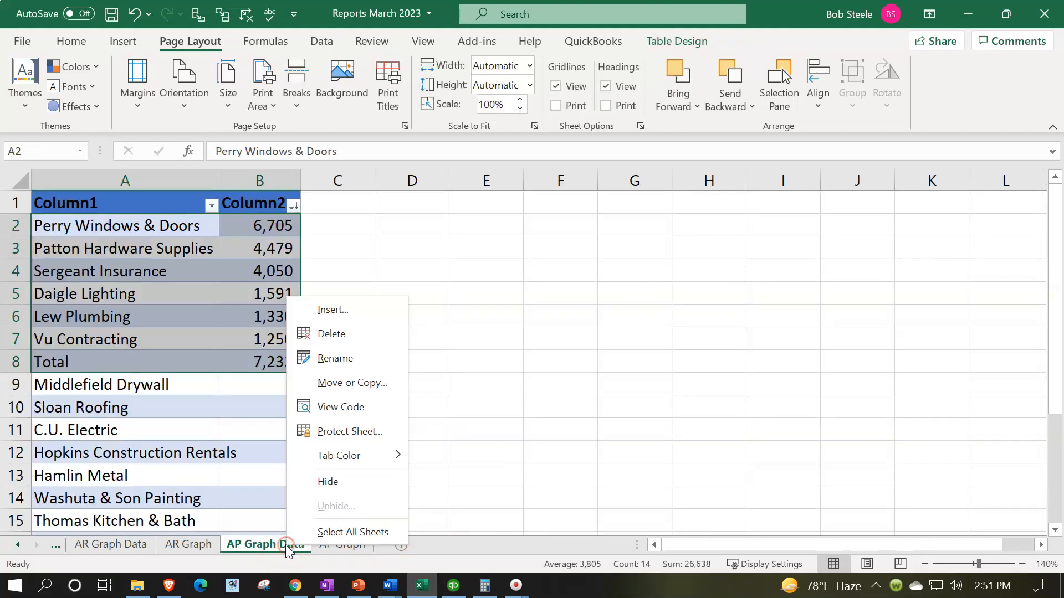
click(306, 491)
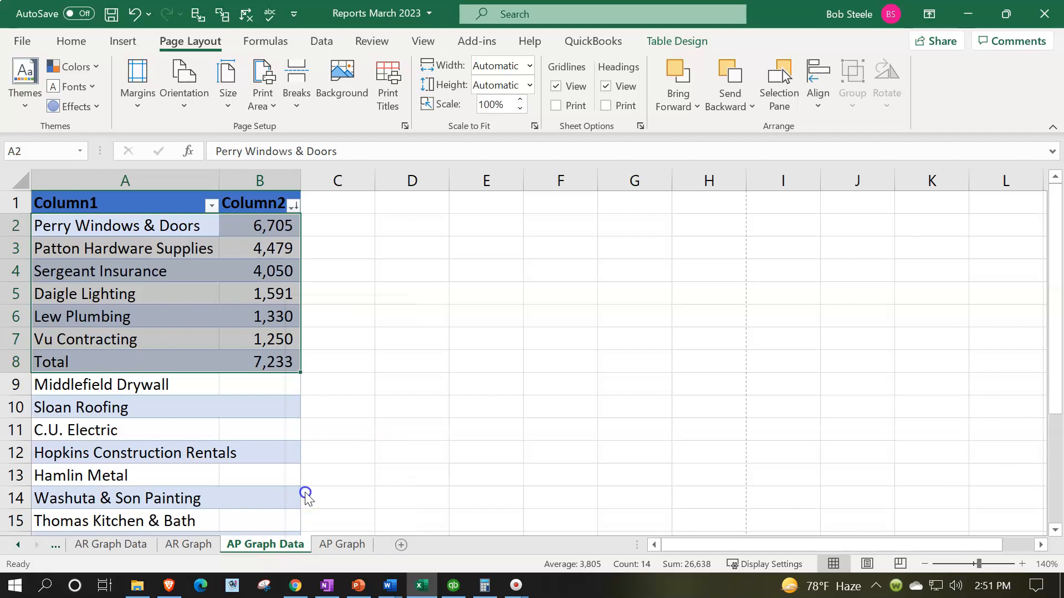
click(114, 545)
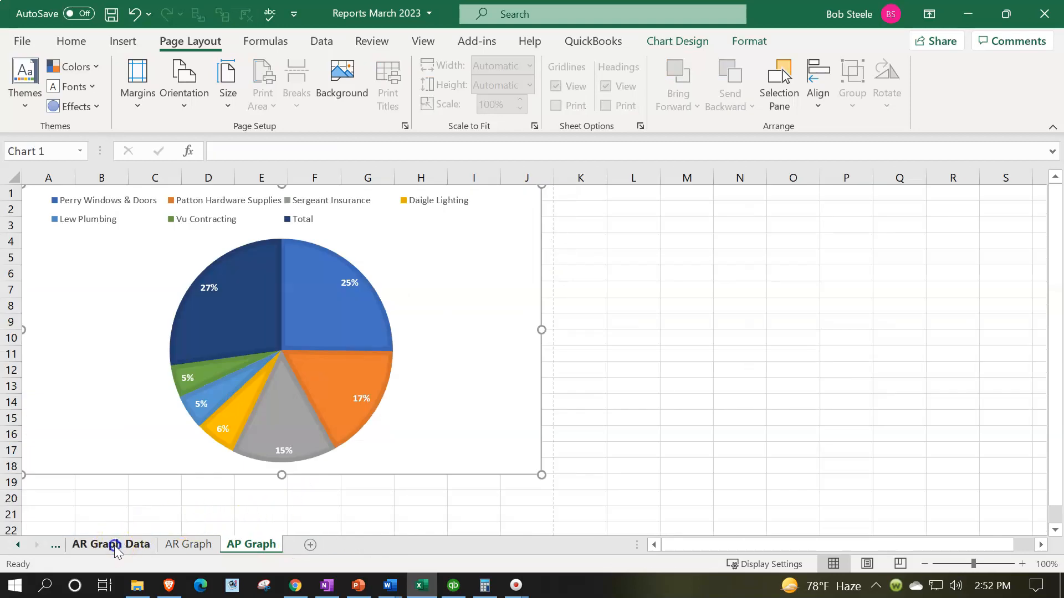
right_click(117, 546)
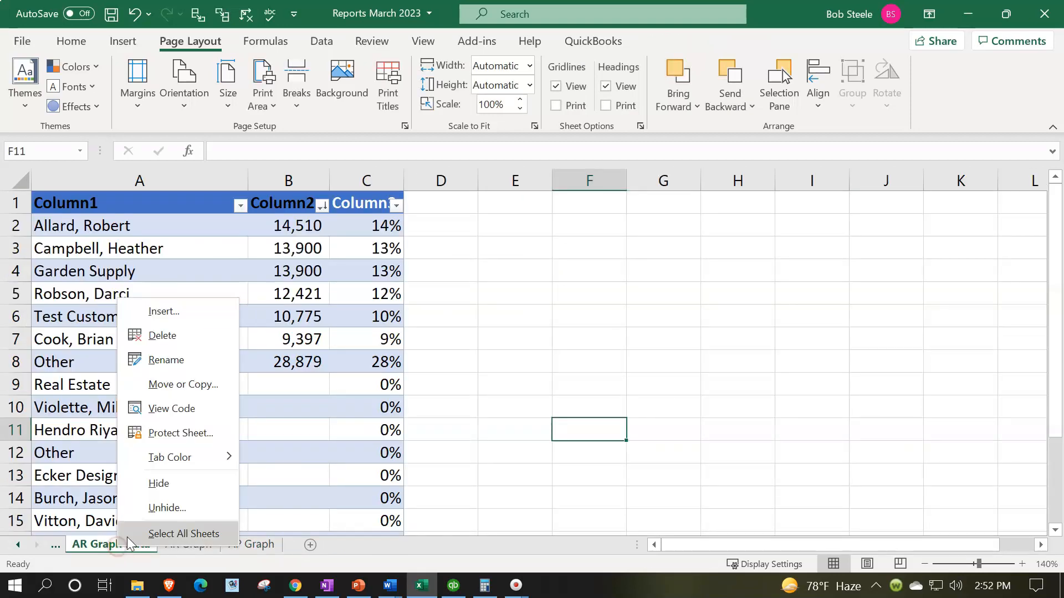
click(158, 484)
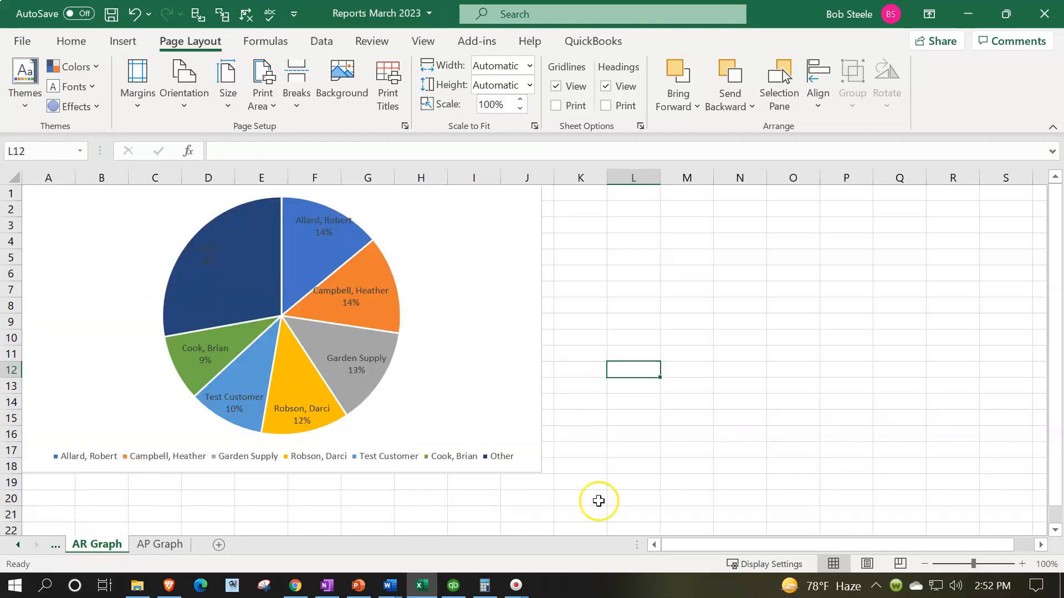
Open the print preview and set it to print the entire workbook
click(19, 545)
click(19, 546)
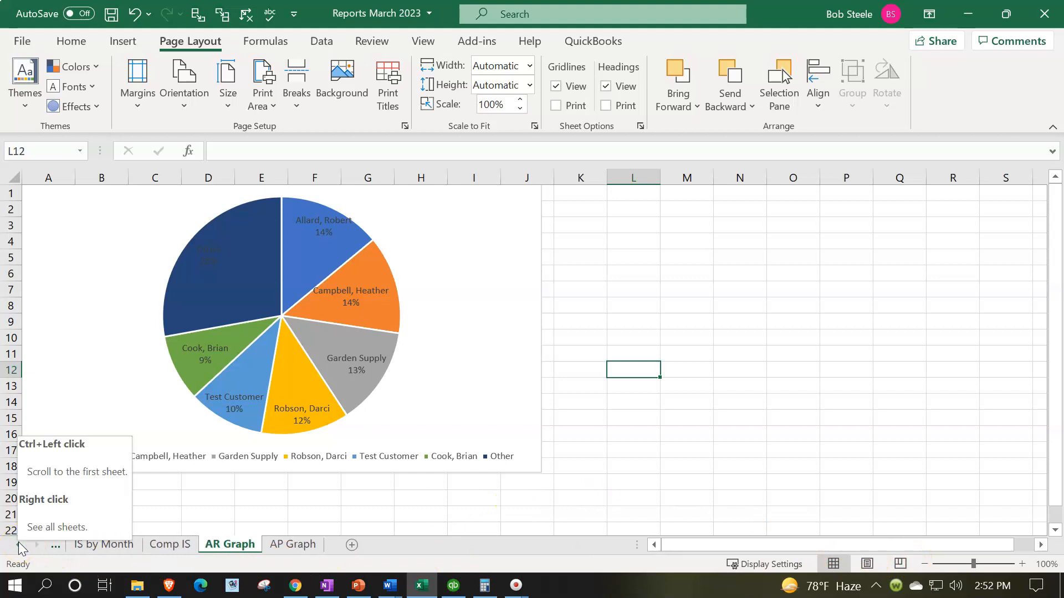
click(23, 42)
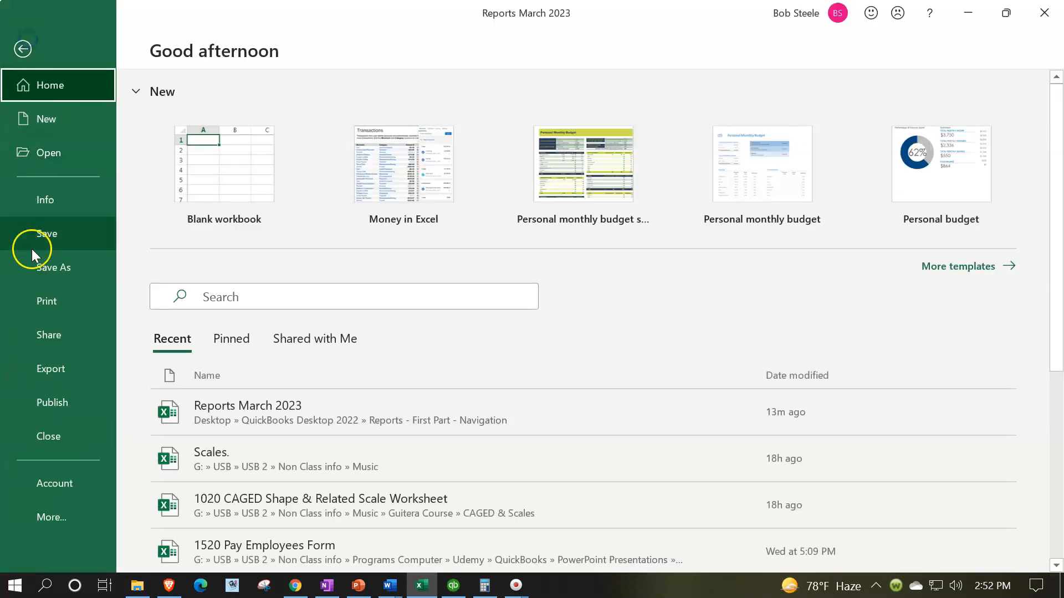
click(42, 304)
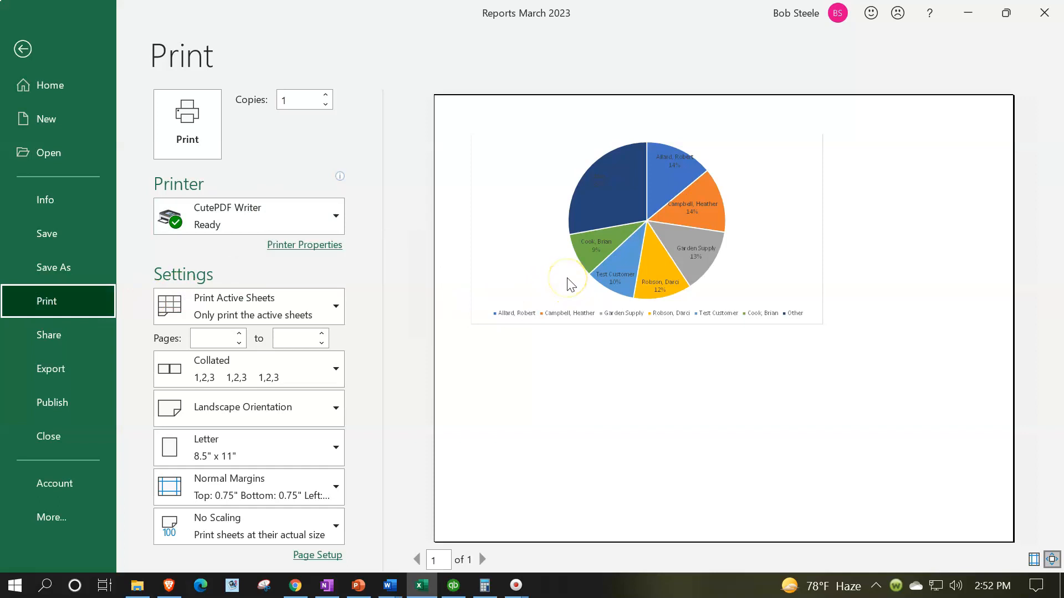
click(332, 308)
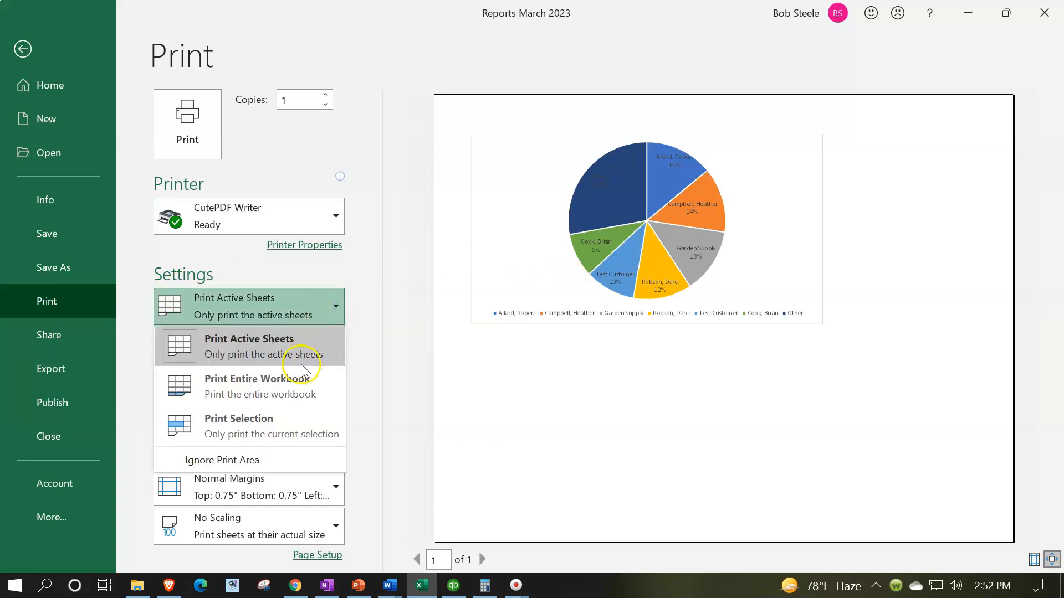
click(290, 396)
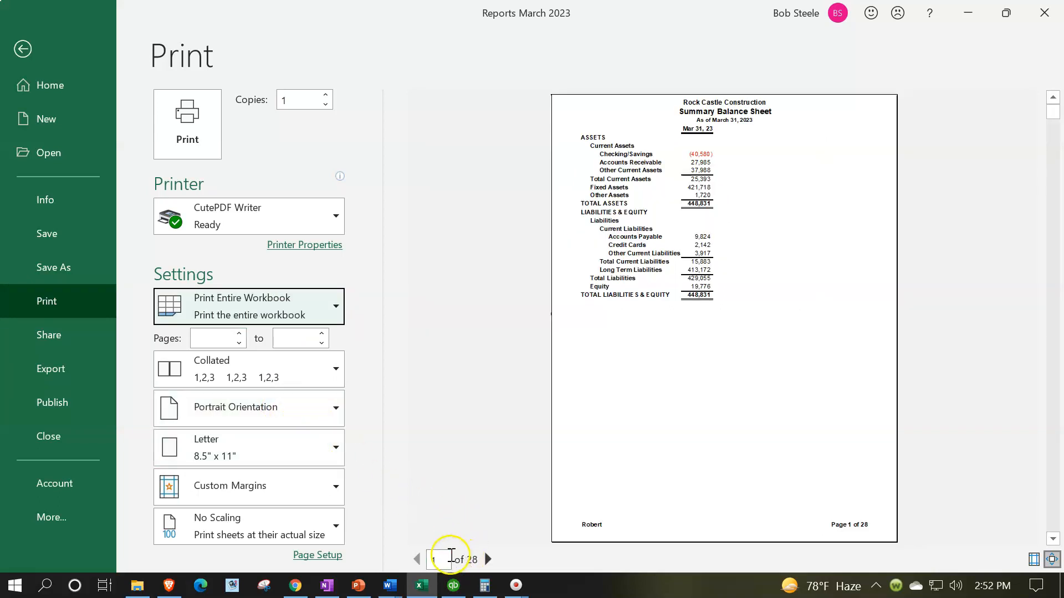
Examine the print preview from page 25 through page 28 to check the graph pages, and return to the workbook
click(438, 560)
text(2)
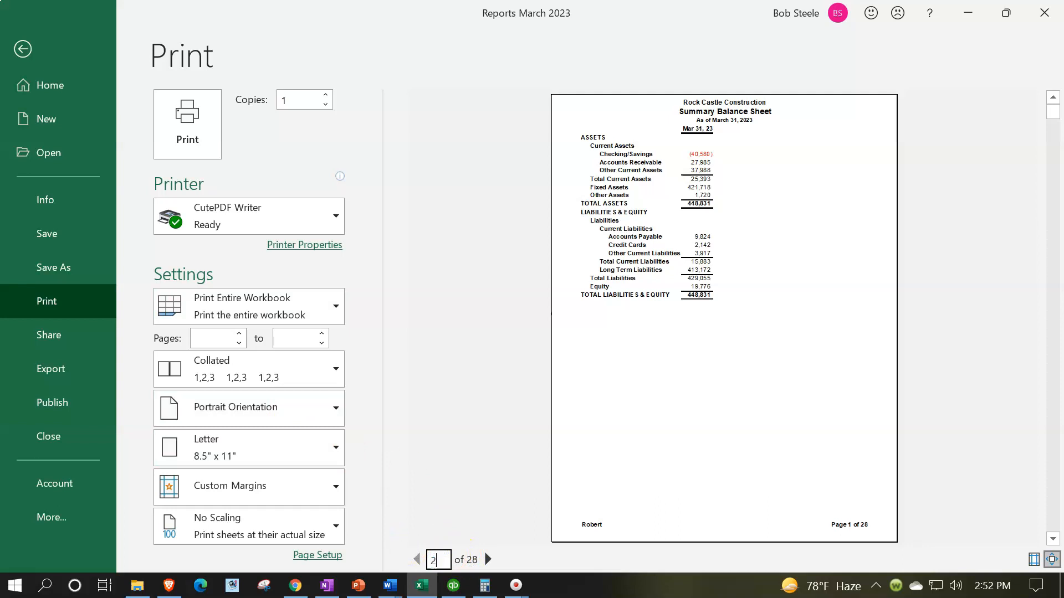
text(5)
key(Return)
click(484, 562)
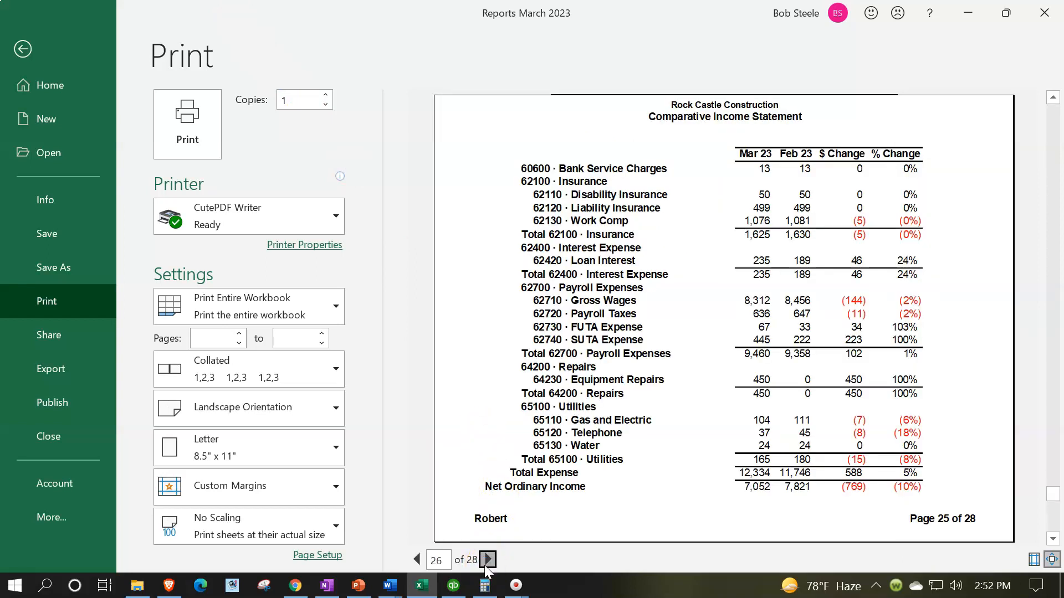
click(485, 560)
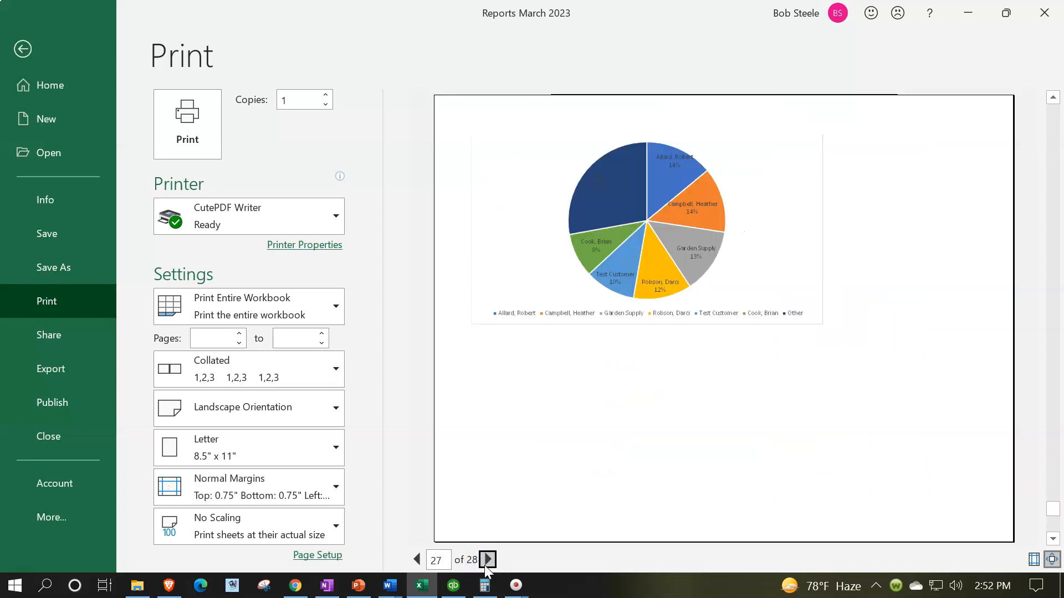
click(486, 561)
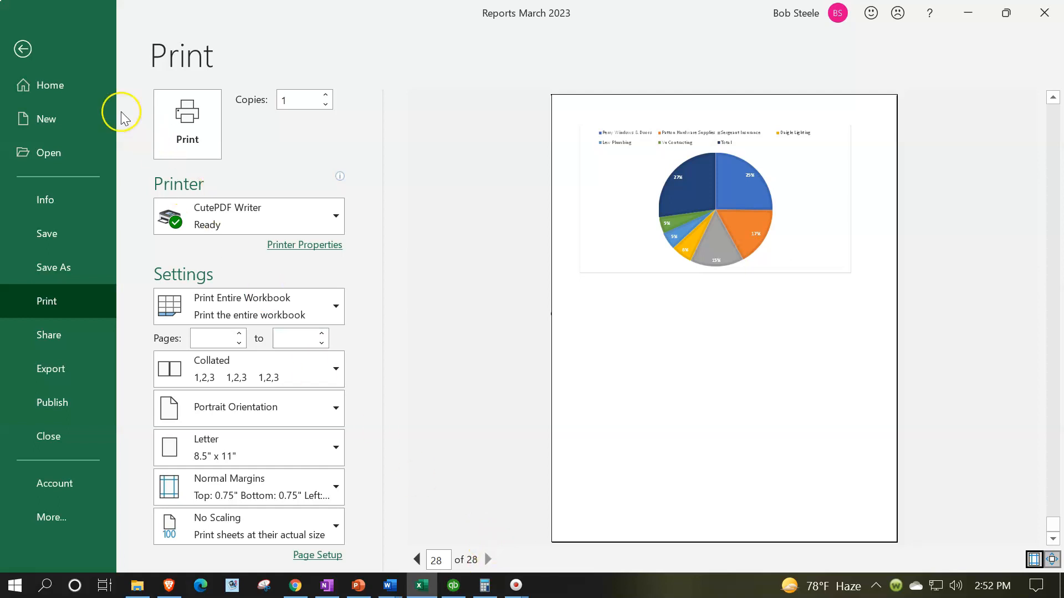
click(23, 49)
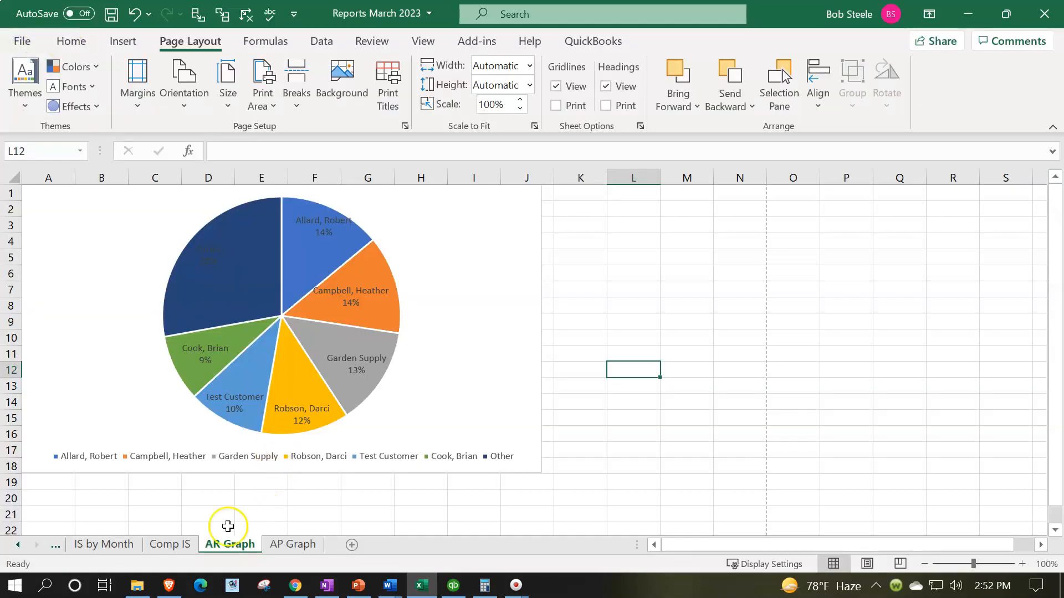
Select the sheets from Comp IS to AP Graph, and unhide the AR Graph Data and AP Graph Data sheets
click(189, 545)
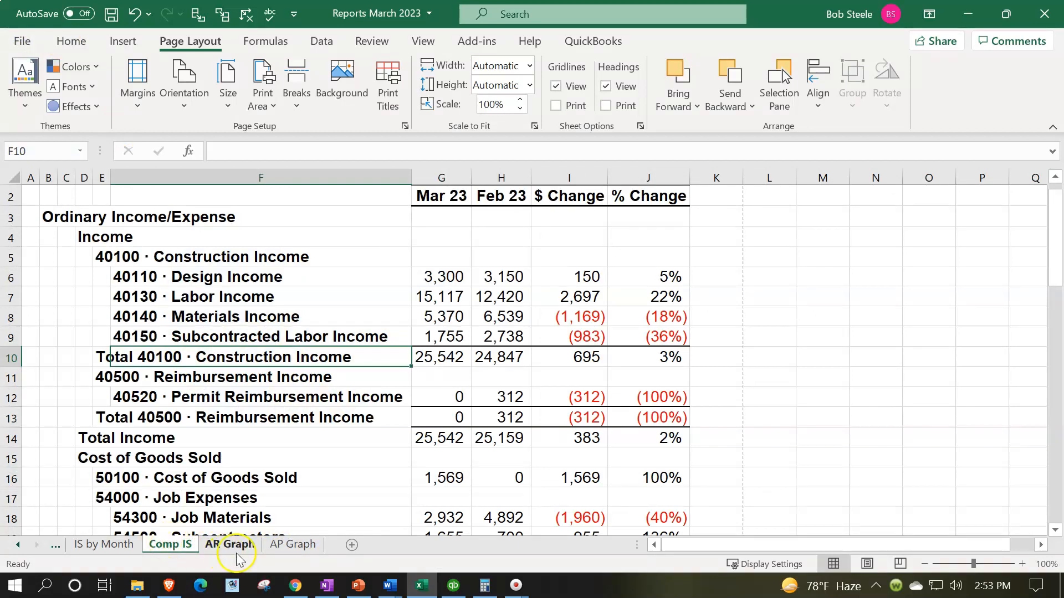
shift+click(289, 550)
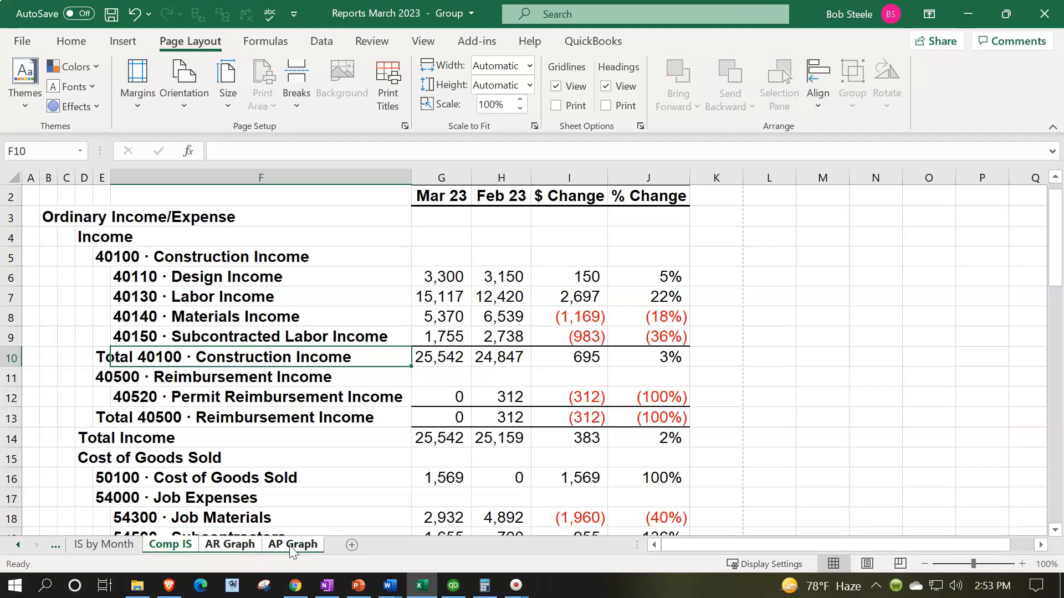
right_click(289, 545)
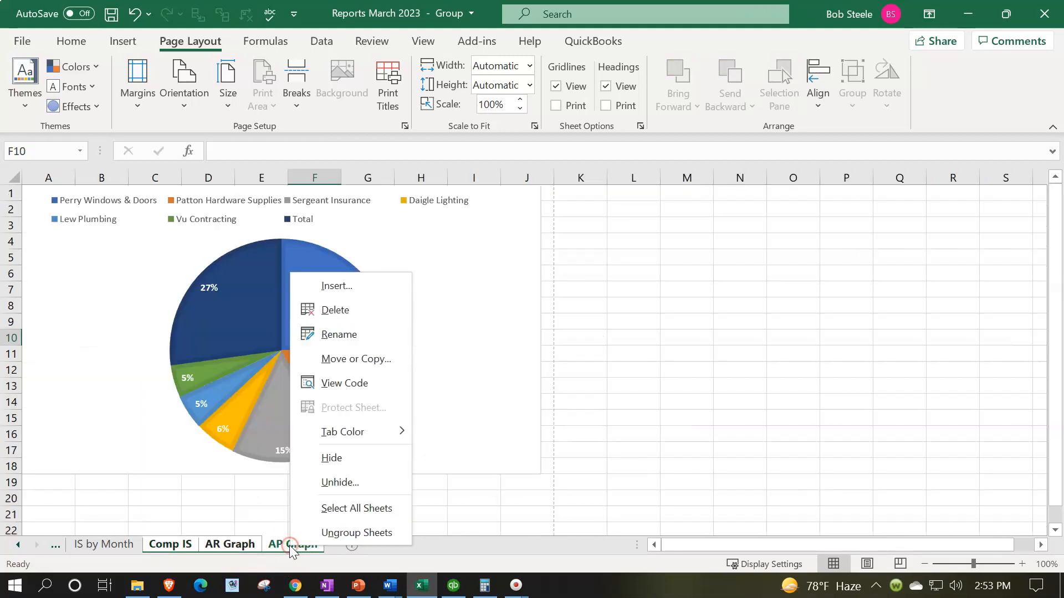
click(308, 483)
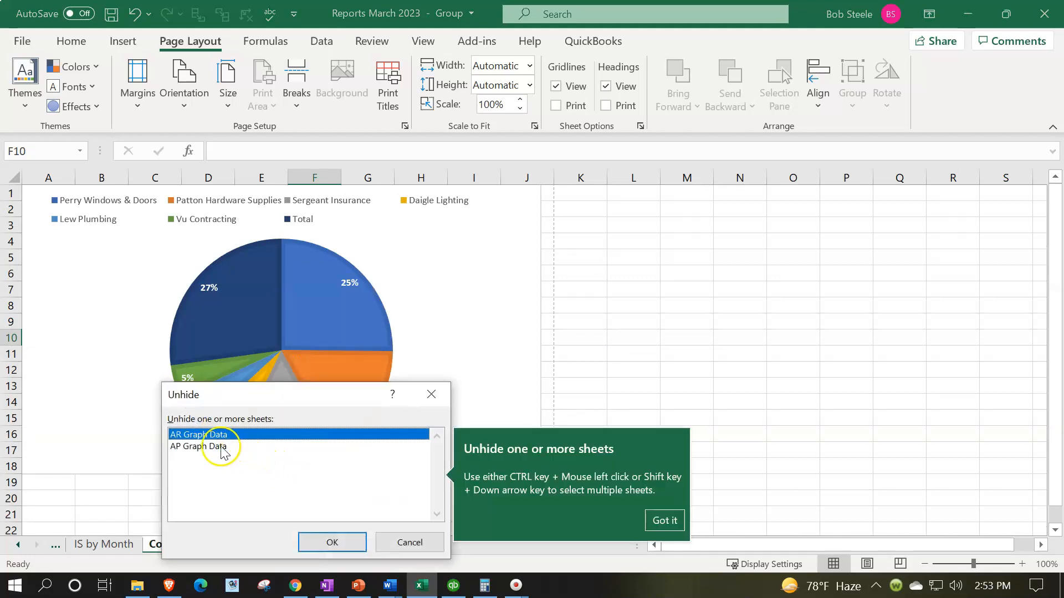
click(330, 542)
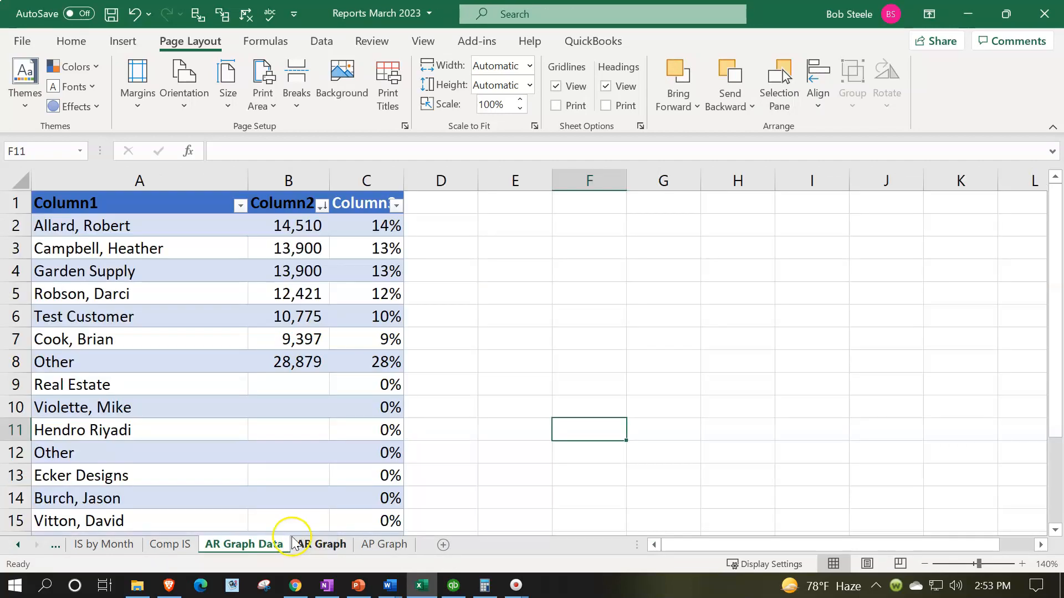
right_click(267, 554)
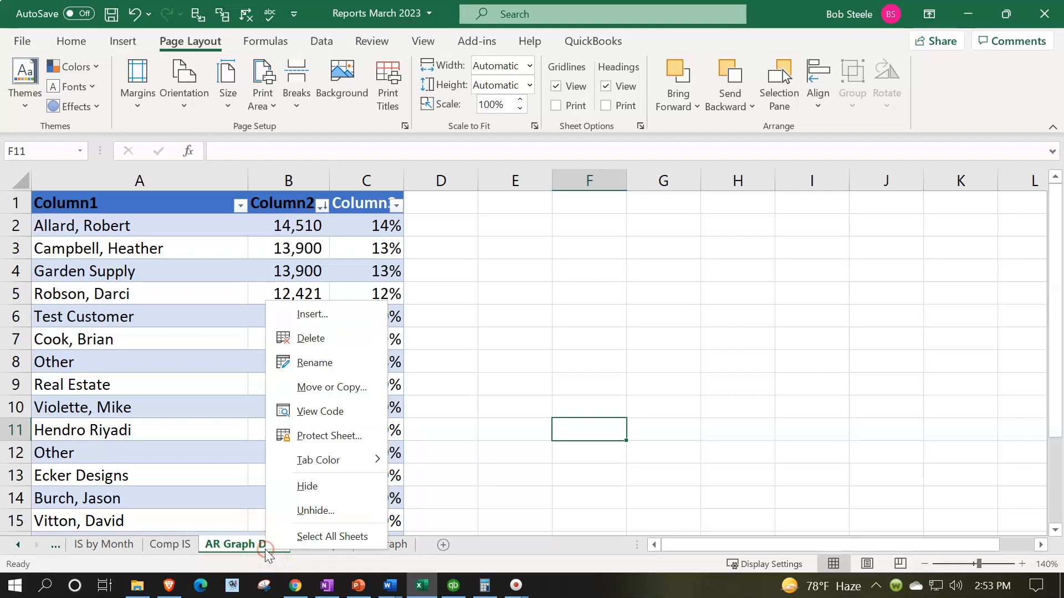
click(281, 510)
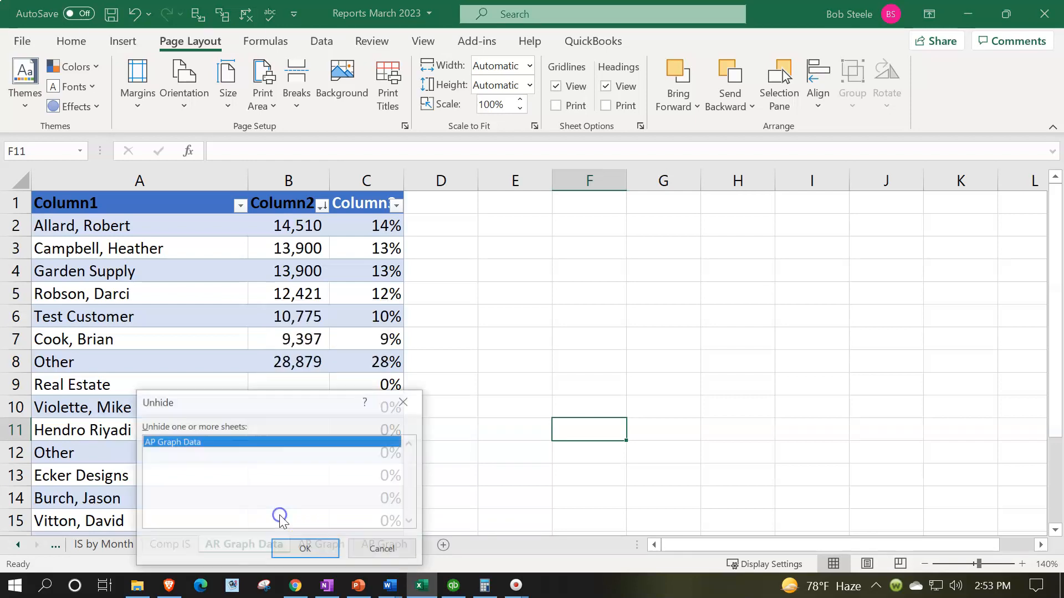
click(287, 550)
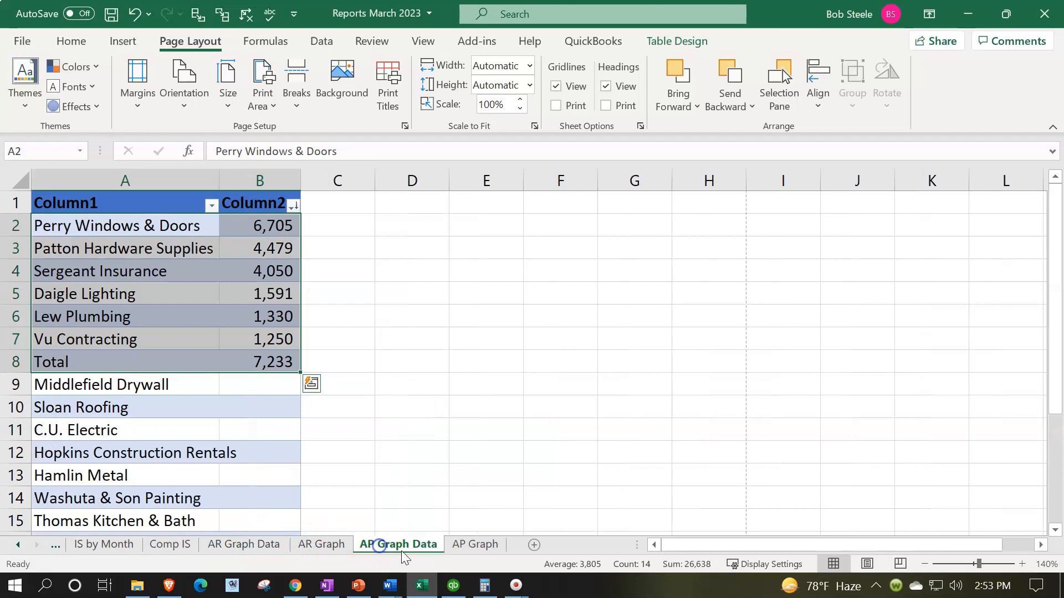
Save the workbook with the AP Graph sheet active and close it
click(472, 544)
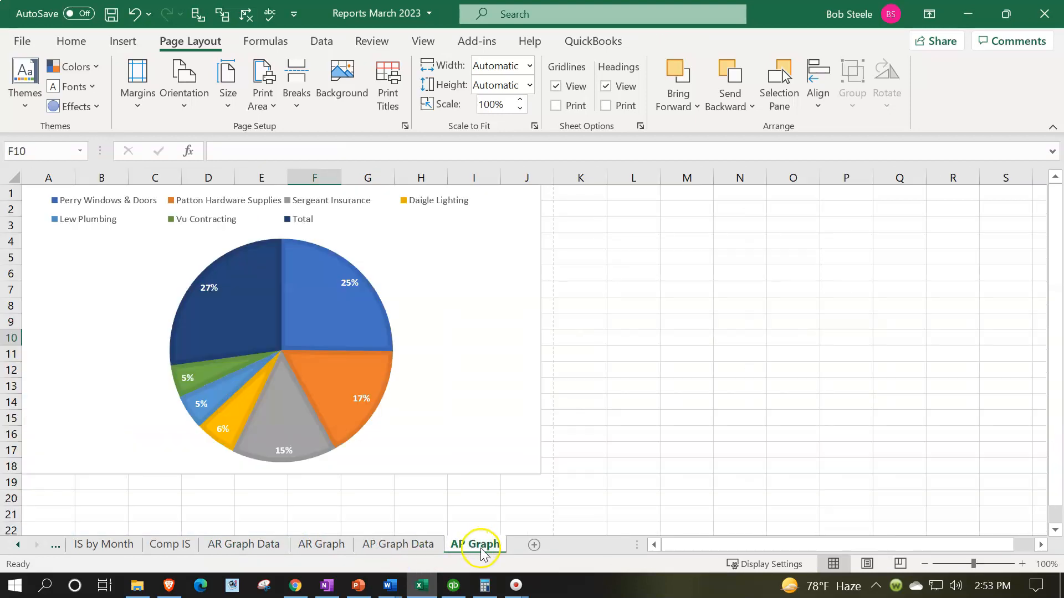
click(112, 13)
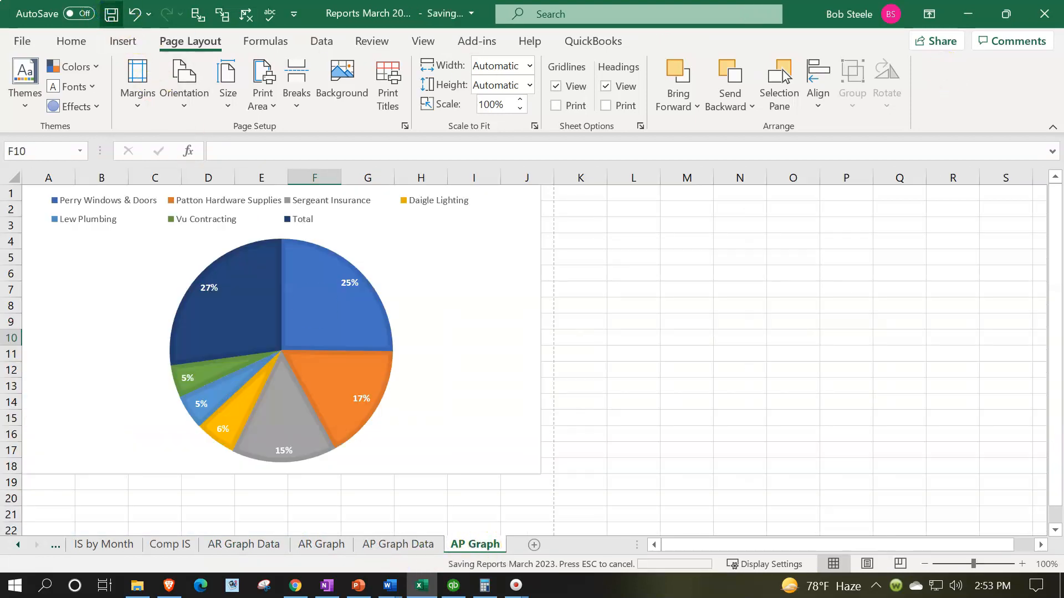
click(1050, 21)
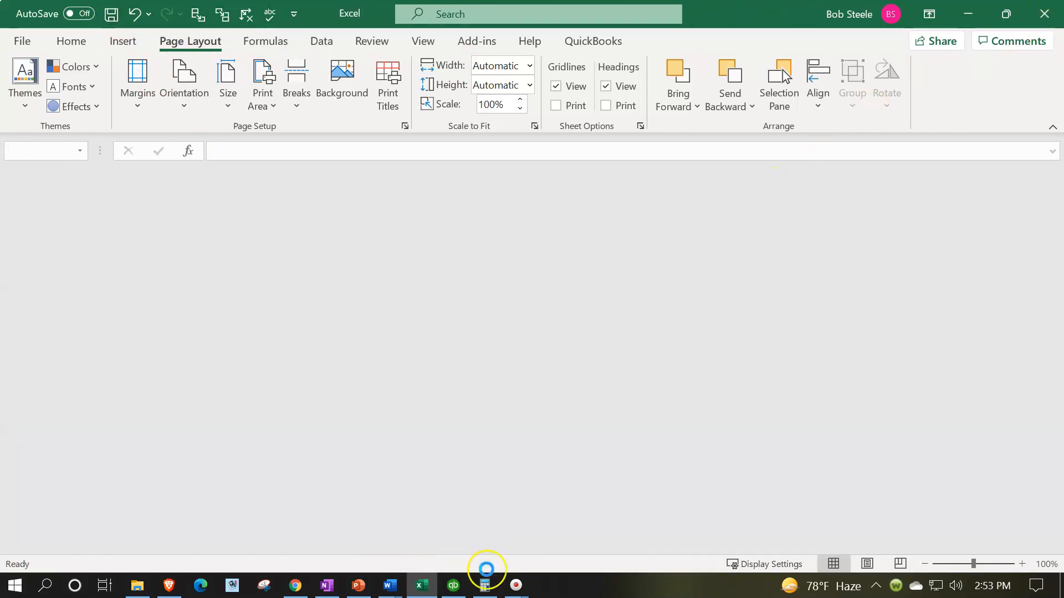
Switch to QuickBooks and bring up the open QuickInsight Accounts Payable Graph
click(454, 586)
click(456, 589)
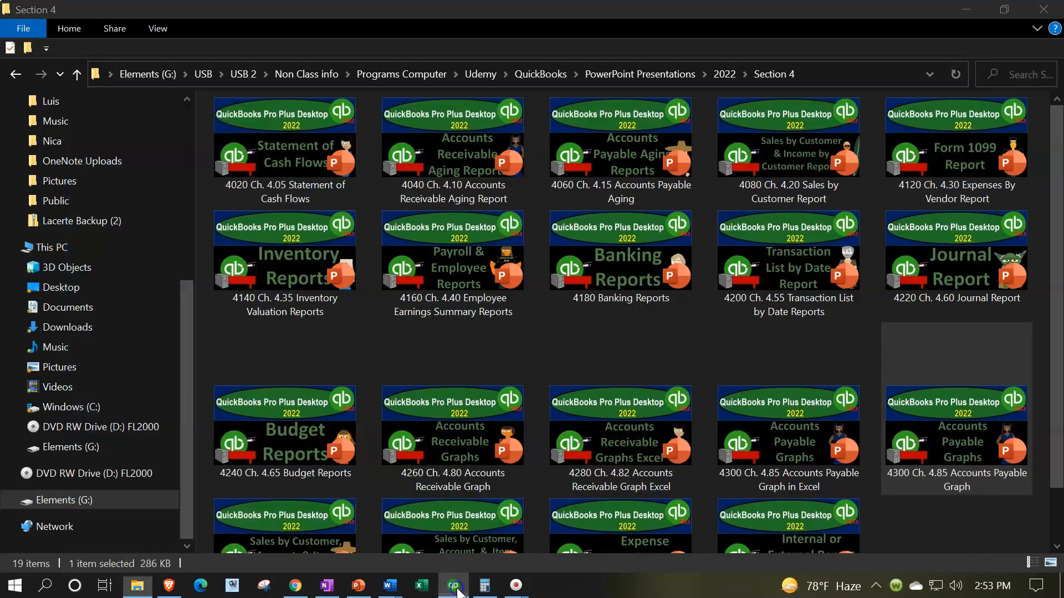
click(454, 586)
click(272, 386)
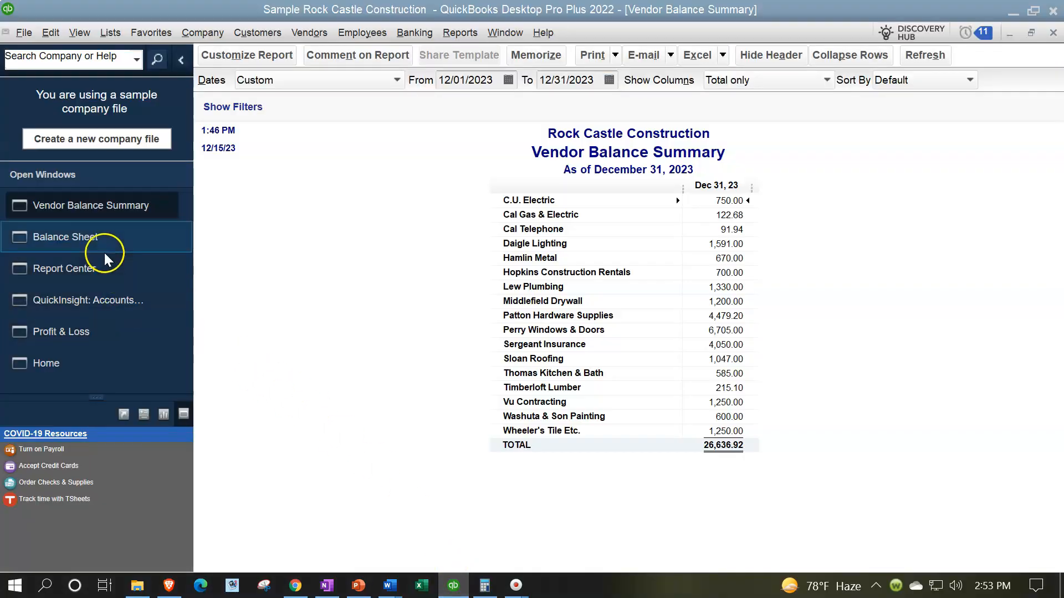
click(91, 293)
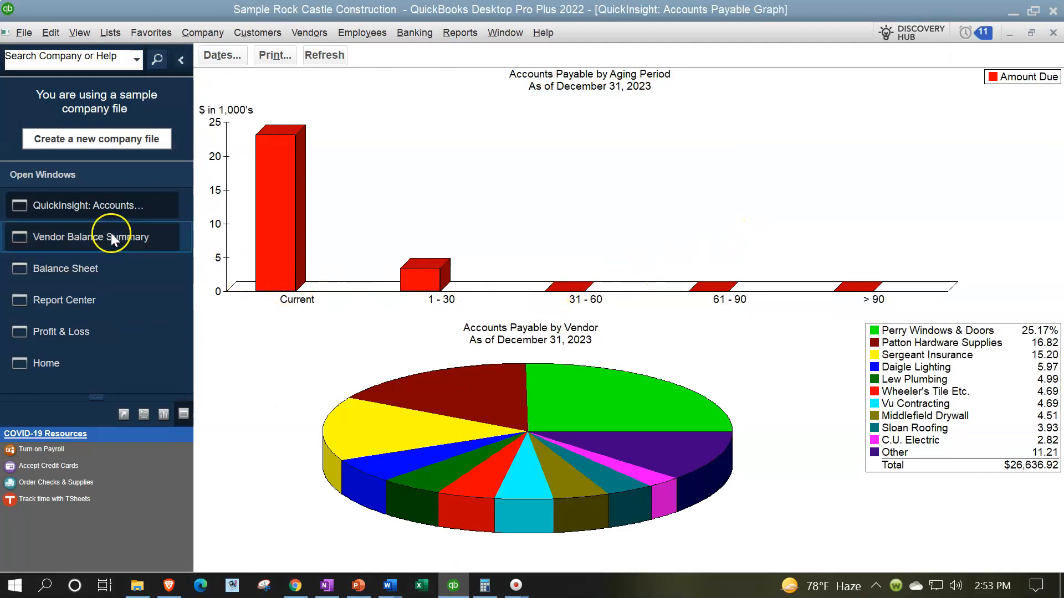
Run the A/P Aging Summary from the Report Center's Vendors & Payables reports
click(63, 294)
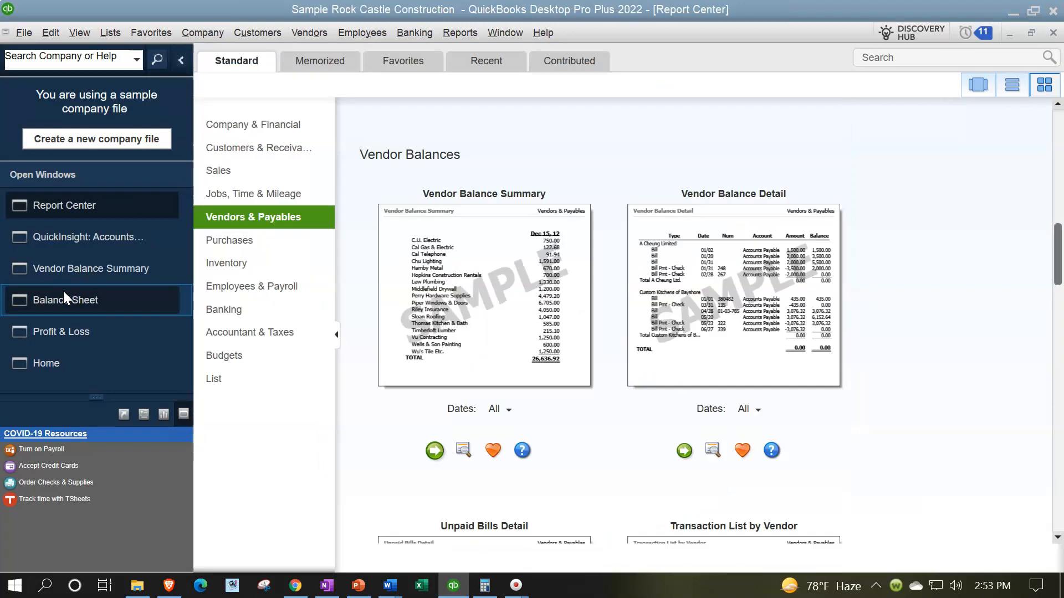
scroll(507, 437, up, 10)
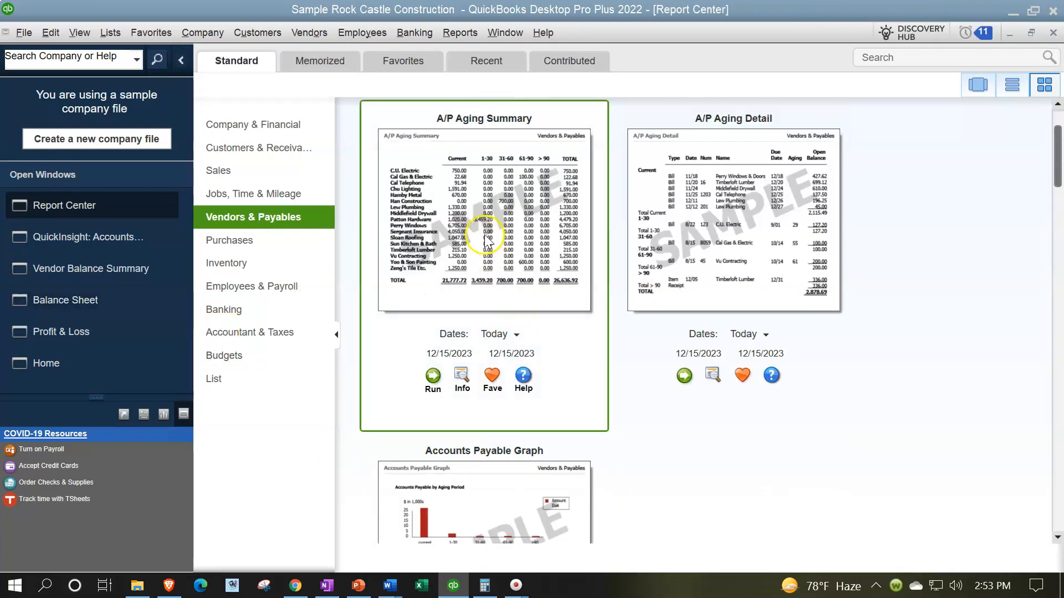
click(432, 383)
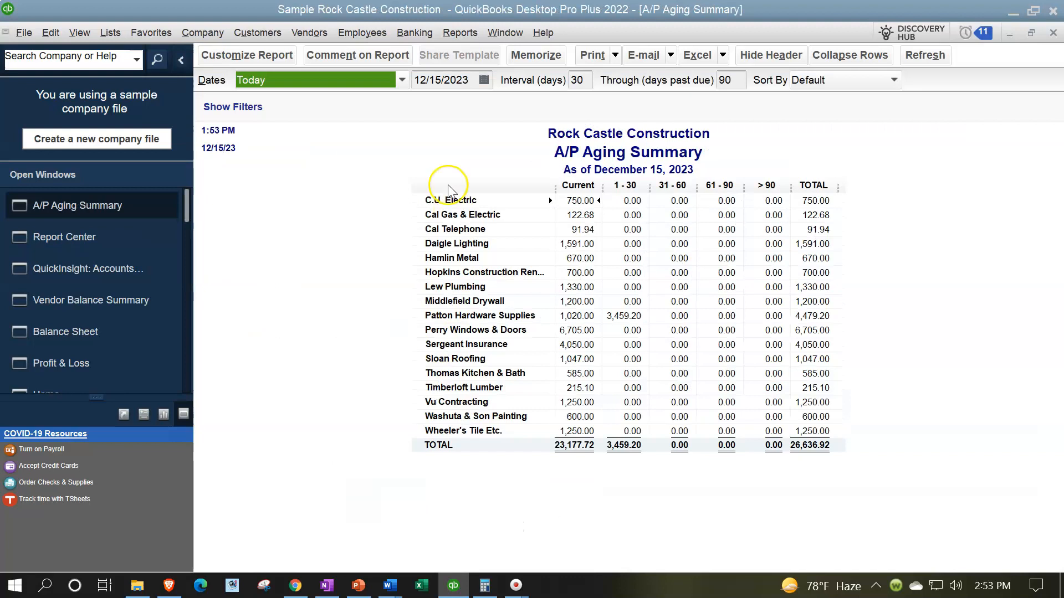
Set the A/P Aging Summary's date to 12/31/2023 and refresh the report
key(Tab)
text(12)
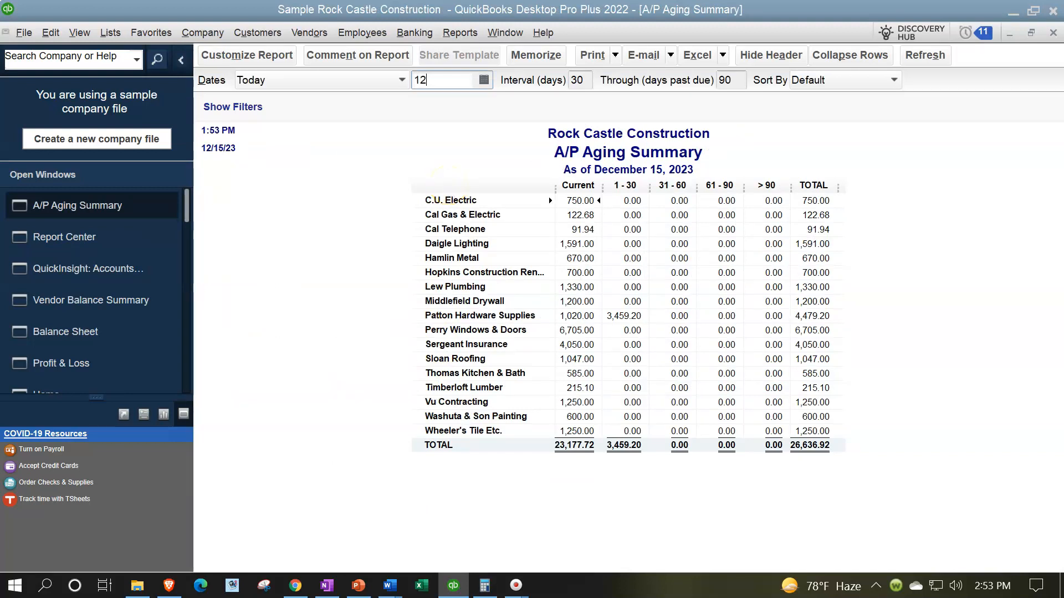
text(/31/2023)
key(Tab)
key(Tab)
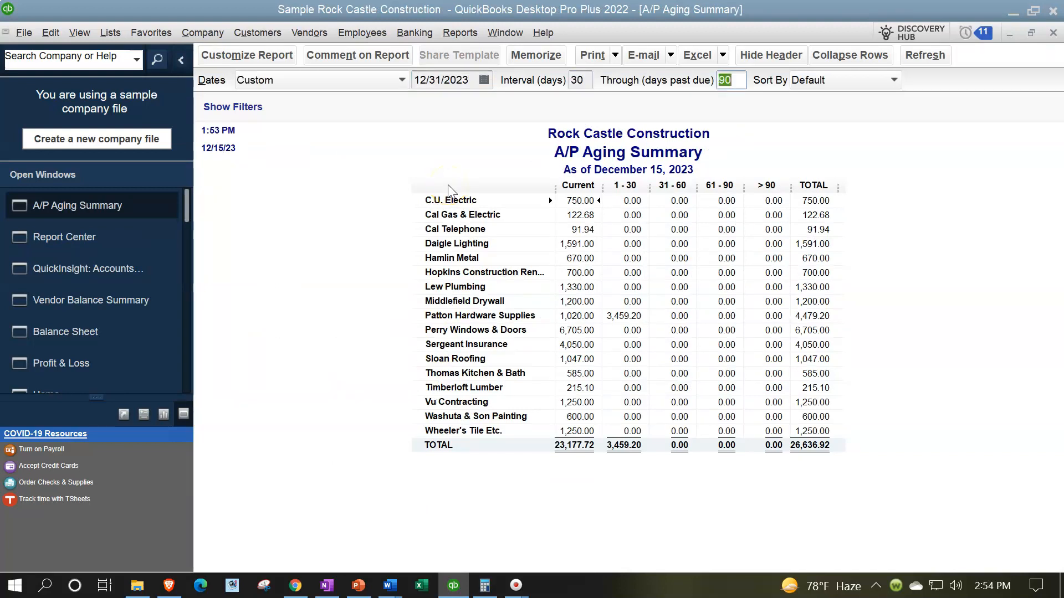
click(913, 260)
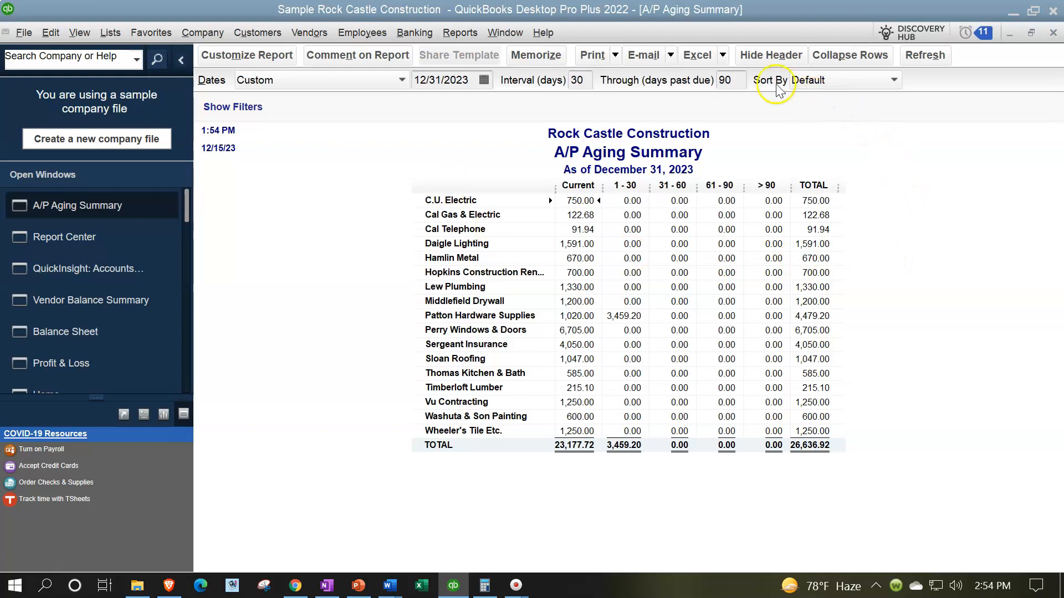
Export the A/P Aging Summary to Excel as a new worksheet in the existing workbook
click(711, 56)
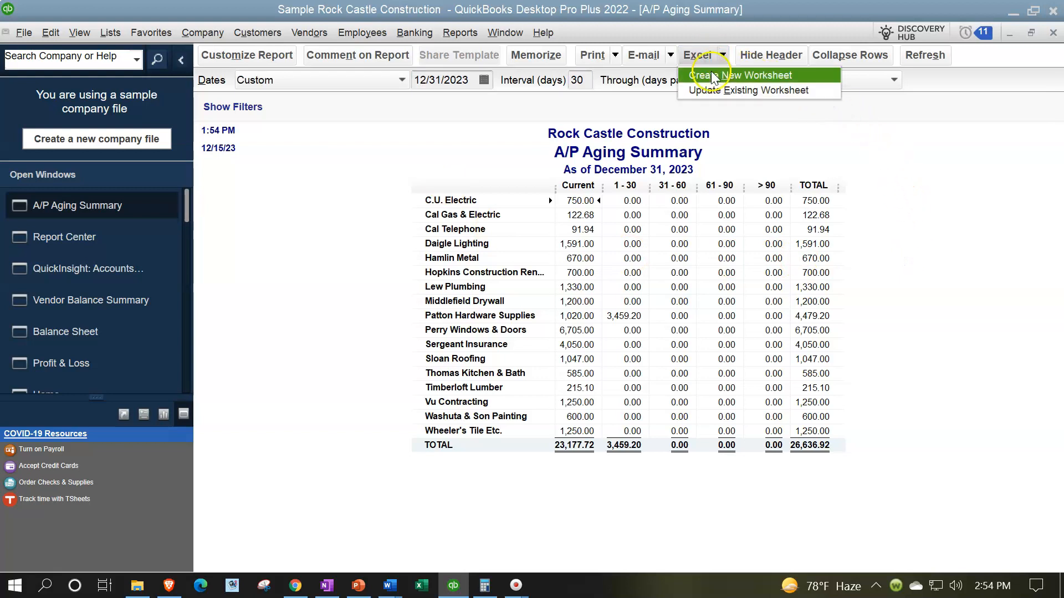
click(713, 76)
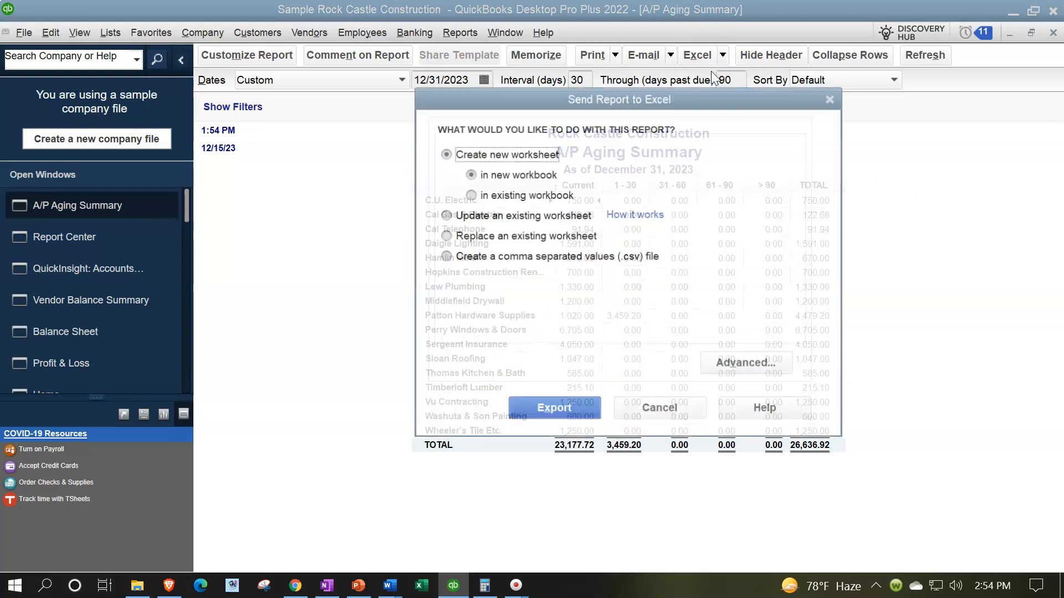
click(501, 195)
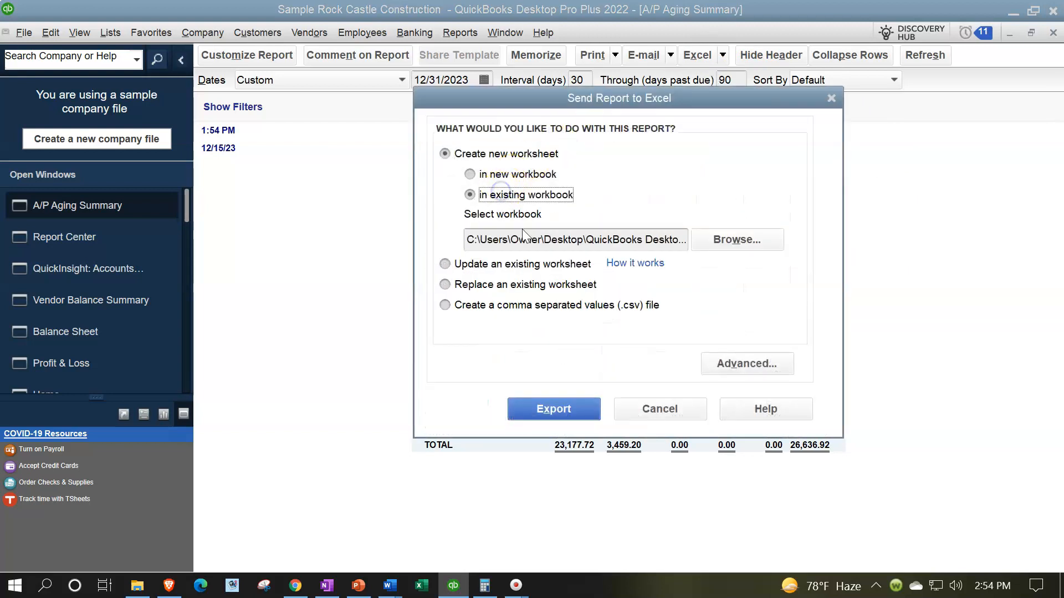
click(563, 410)
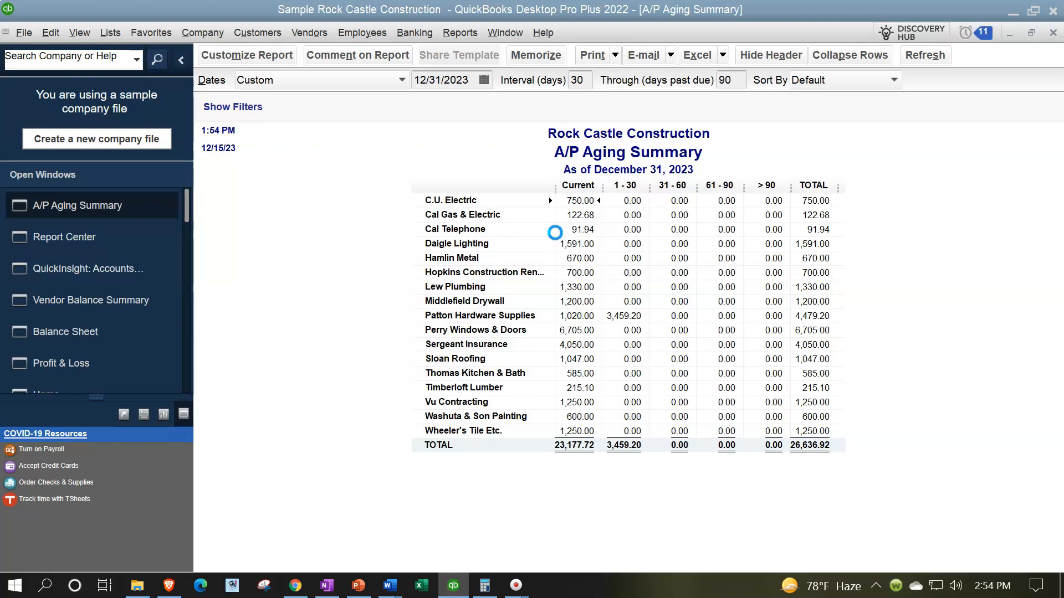
Maximize the exported workbook's window and place a copy of Sheet1 after the AP Graph sheet
double_click(669, 135)
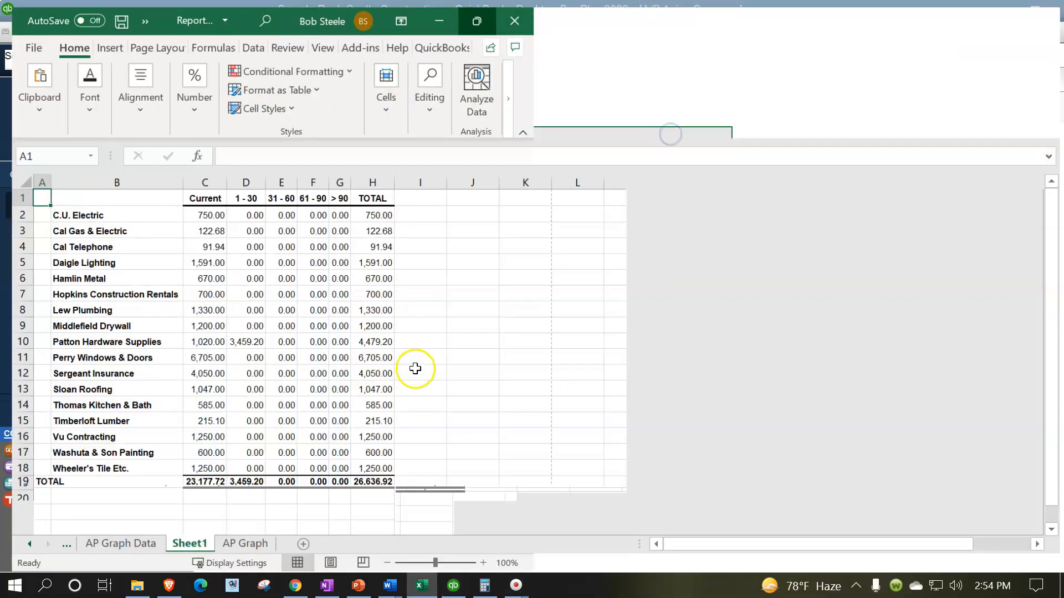
scroll(304, 452, down, 1)
drag(202, 544, 277, 543)
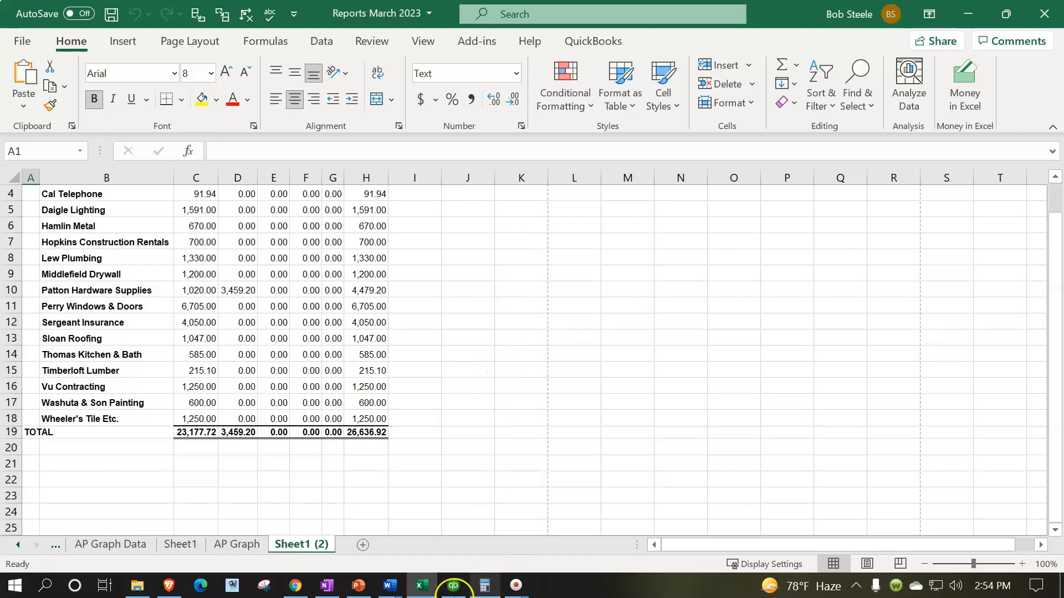
Rename the copied sheet as AP aging graph
double_click(312, 544)
text(AP aging graph)
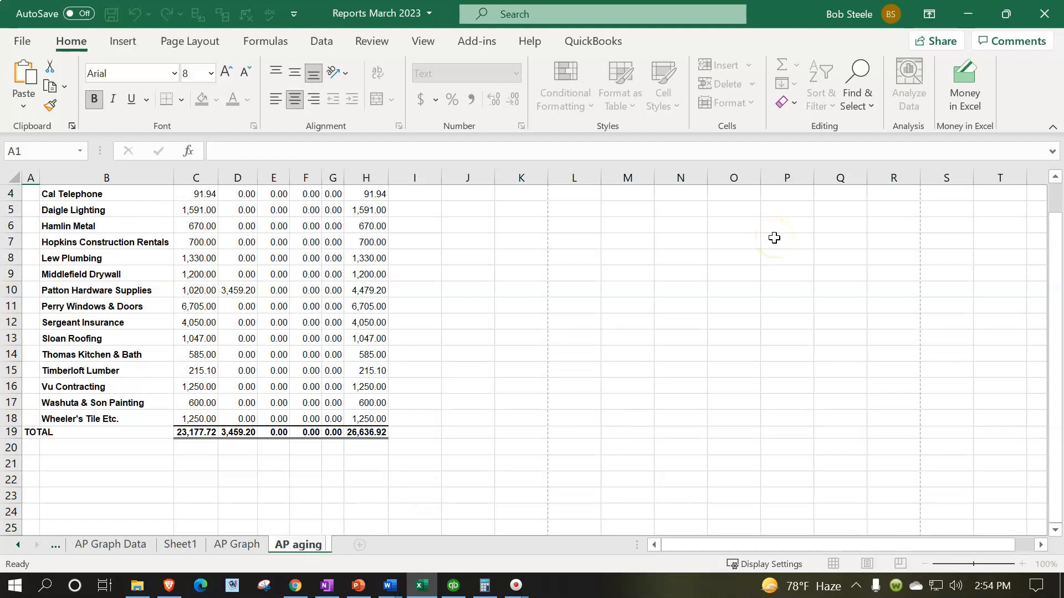
click(527, 445)
scroll(350, 477, up, 1)
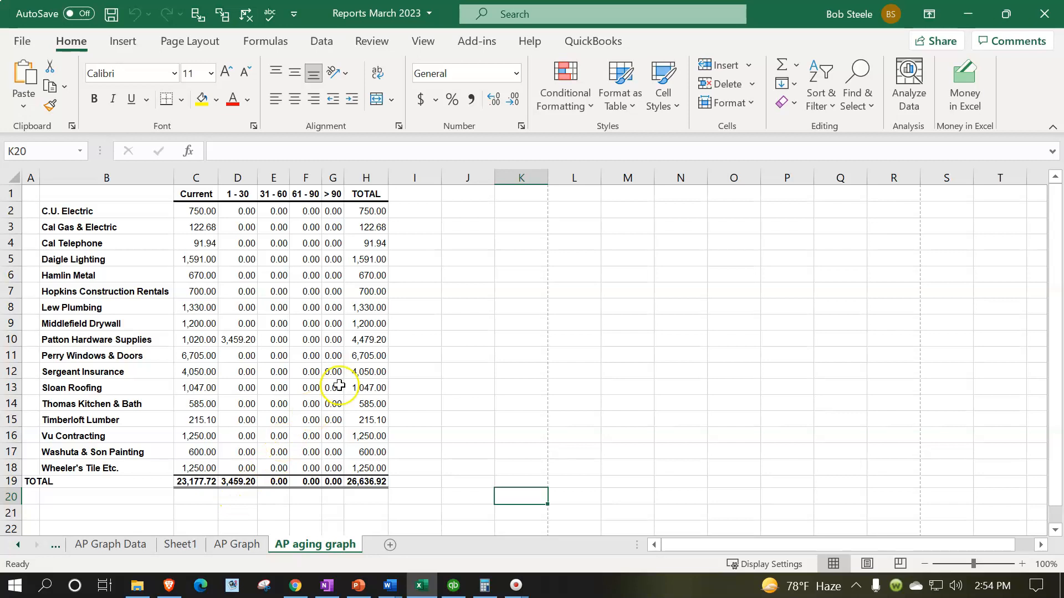
click(468, 209)
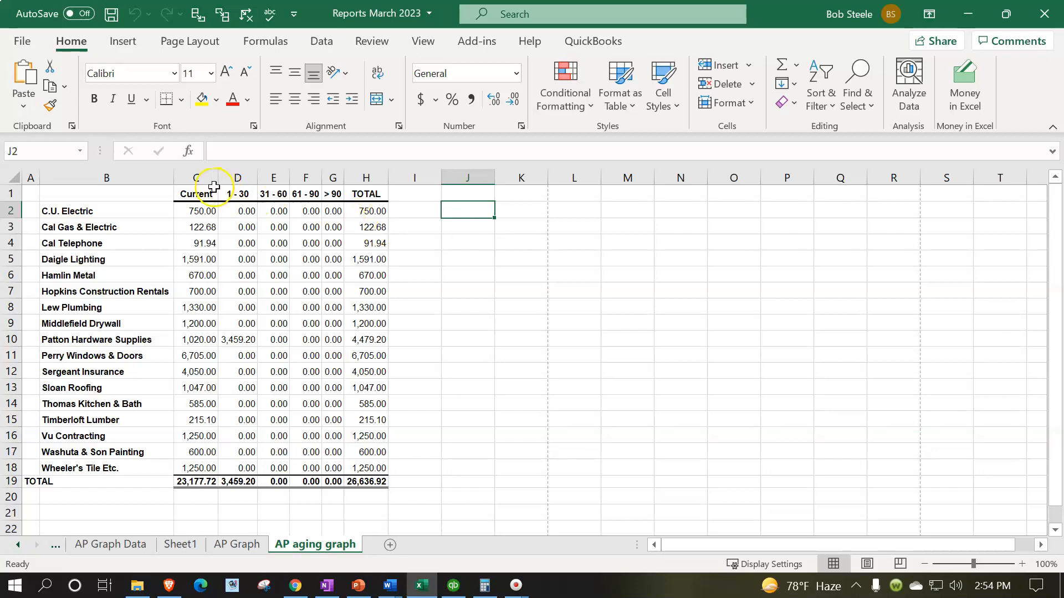
click(199, 191)
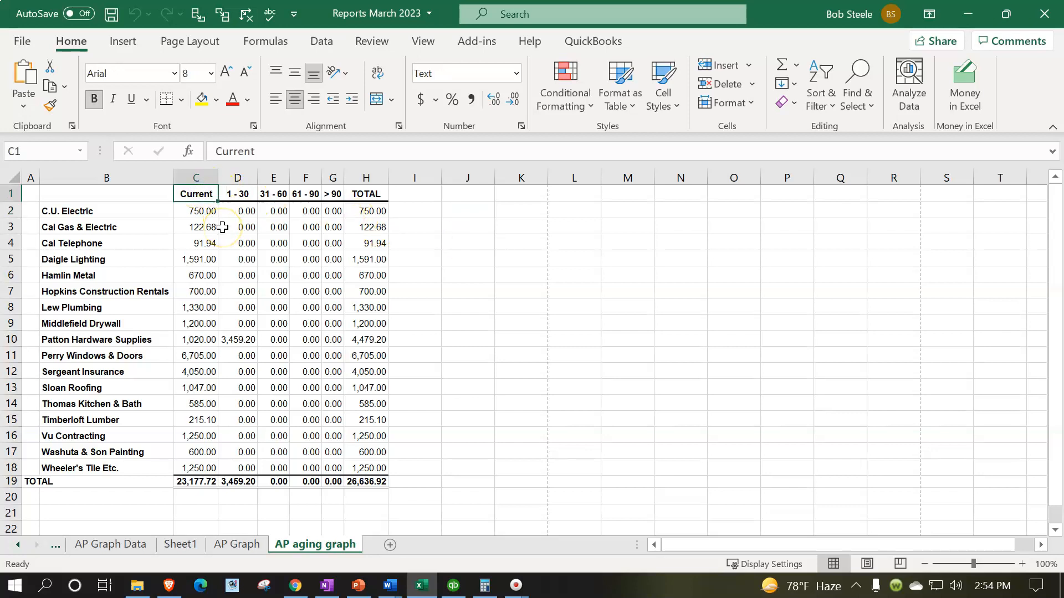
click(131, 257)
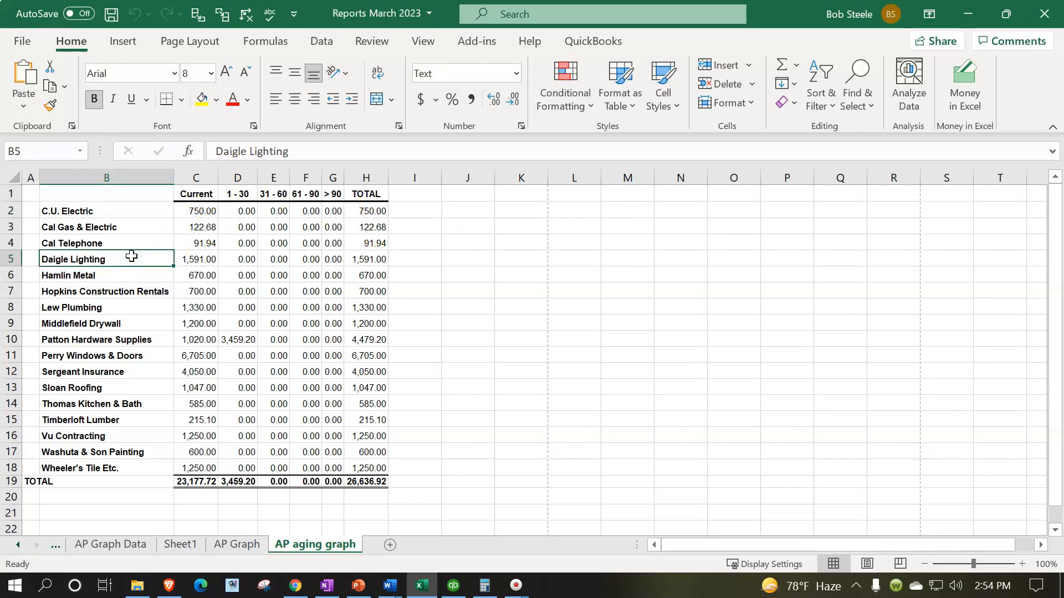
click(198, 217)
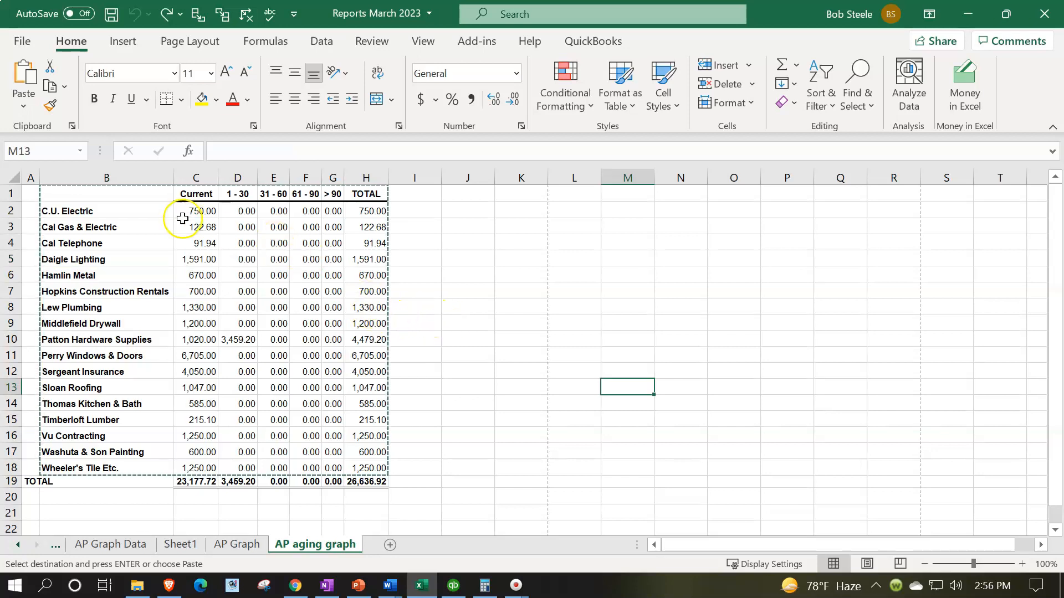
Copy the amounts in C2:H19, including the total row, and paste them in place as values only
drag(188, 211, 364, 484)
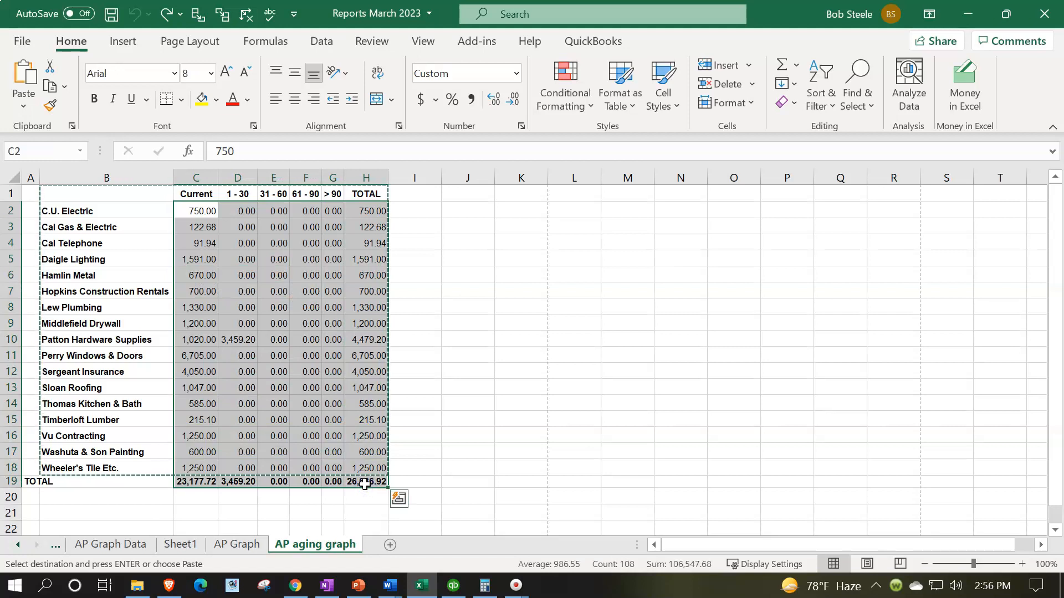
key(ctrl+c)
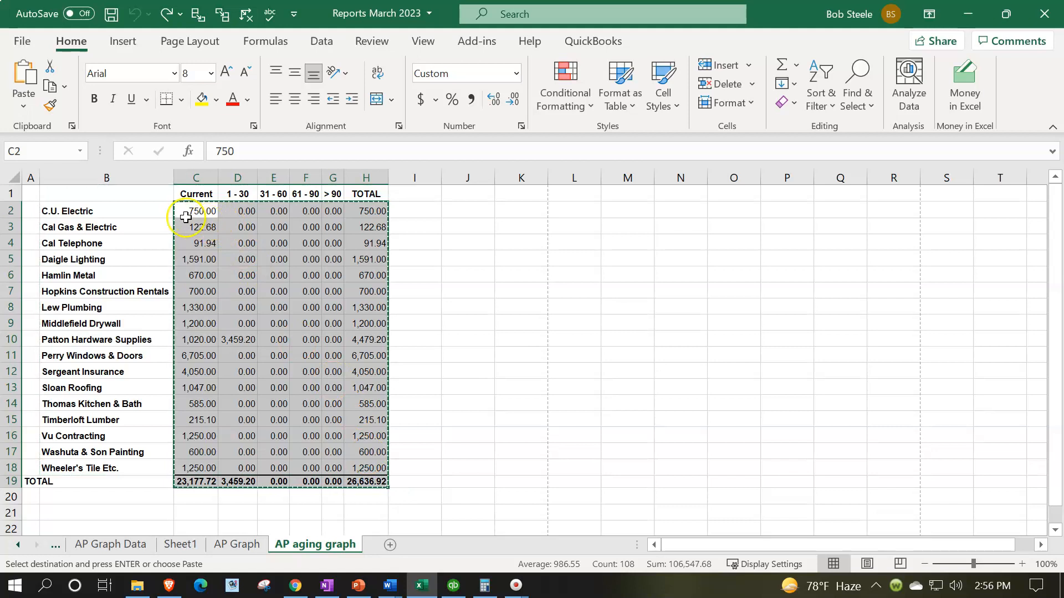
click(186, 210)
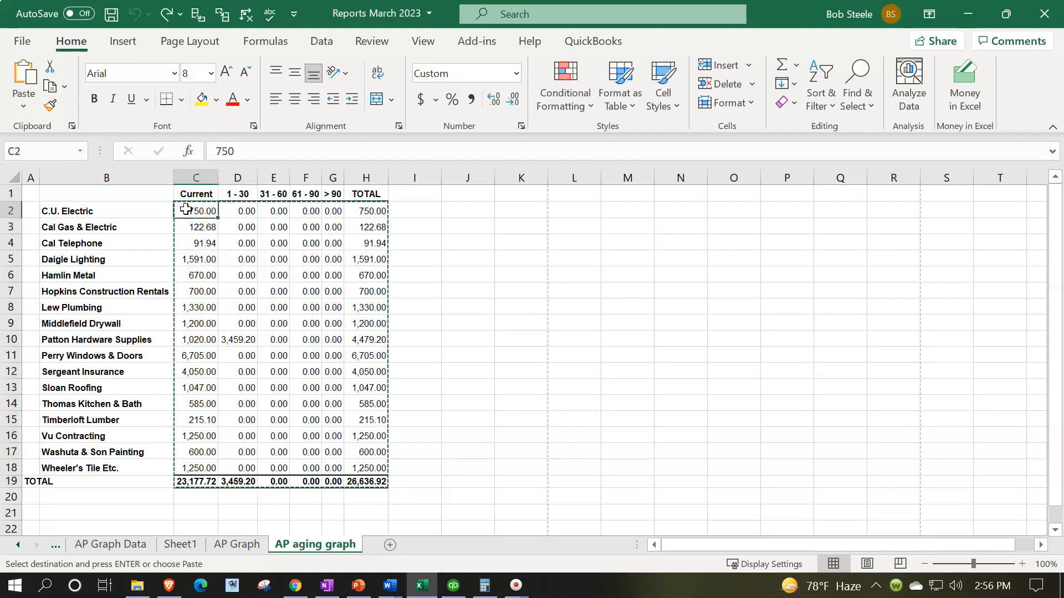
right_click(186, 211)
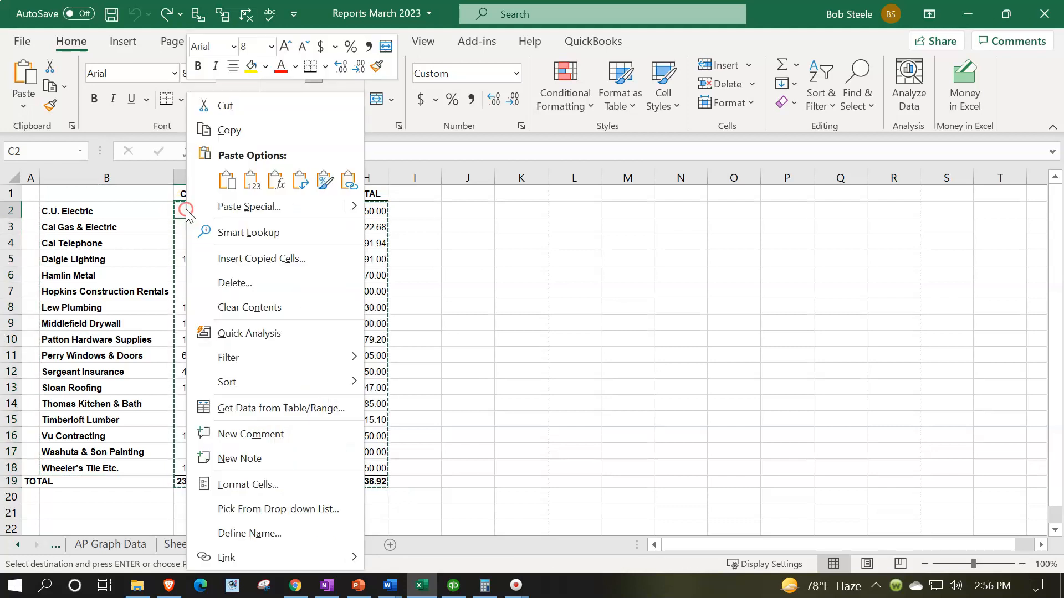
click(248, 191)
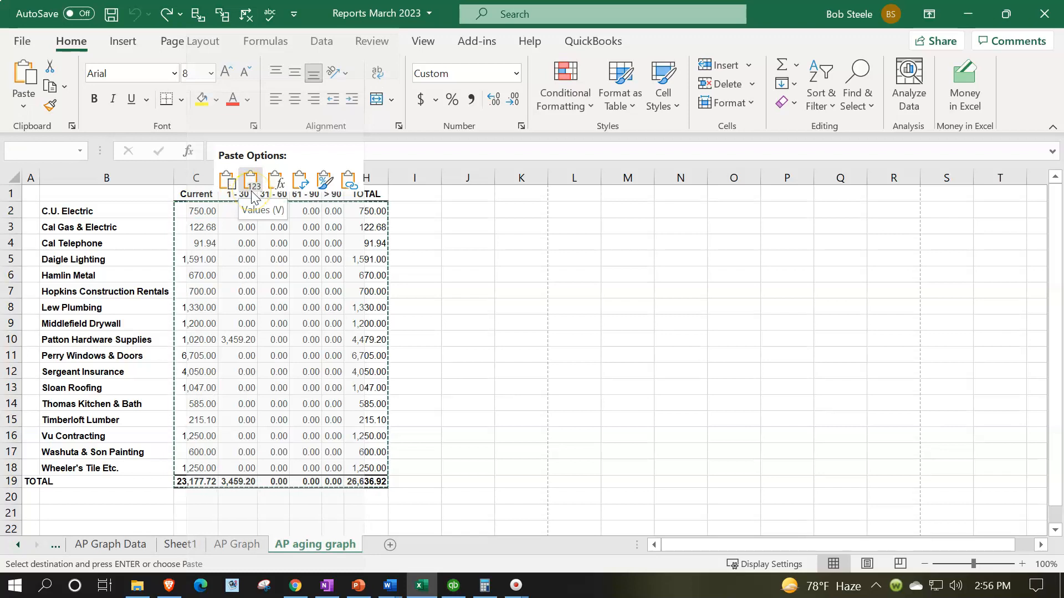
click(251, 185)
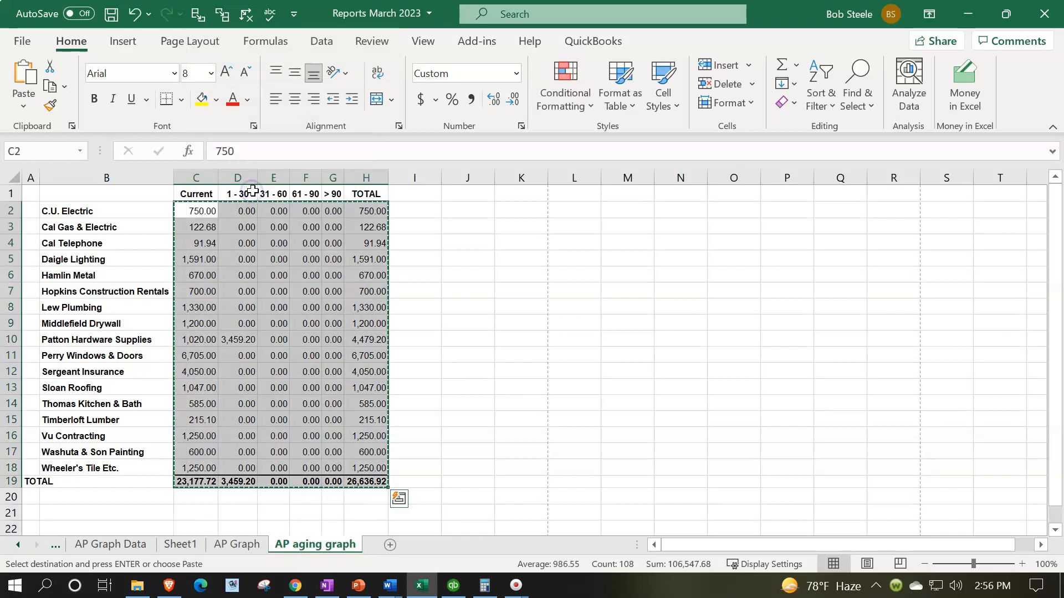
Delete the vendor detail rows 2 through 18, keeping only the aging headers and the TOTAL row
click(242, 479)
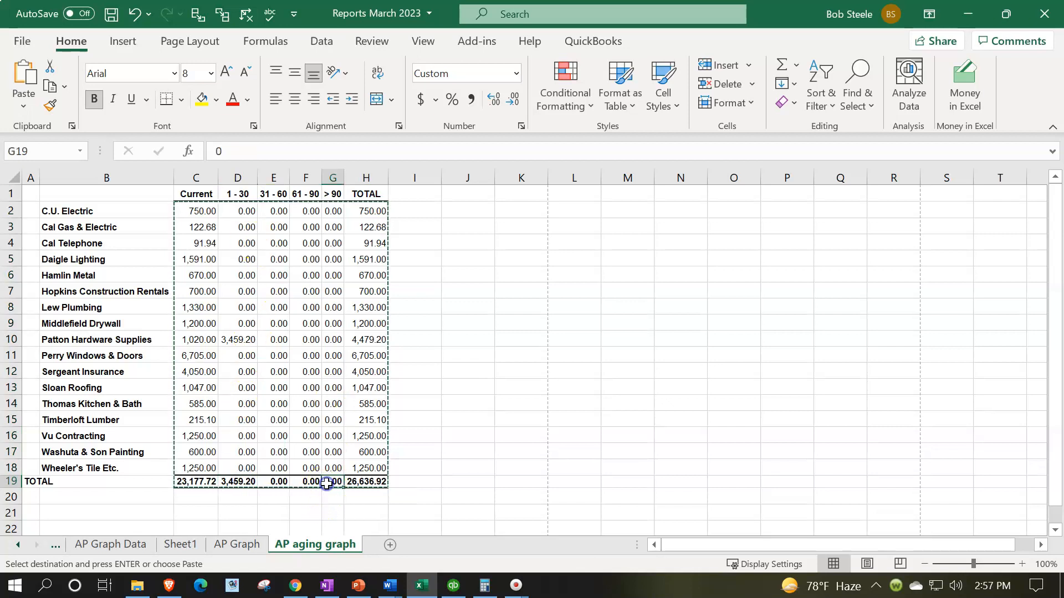
click(430, 439)
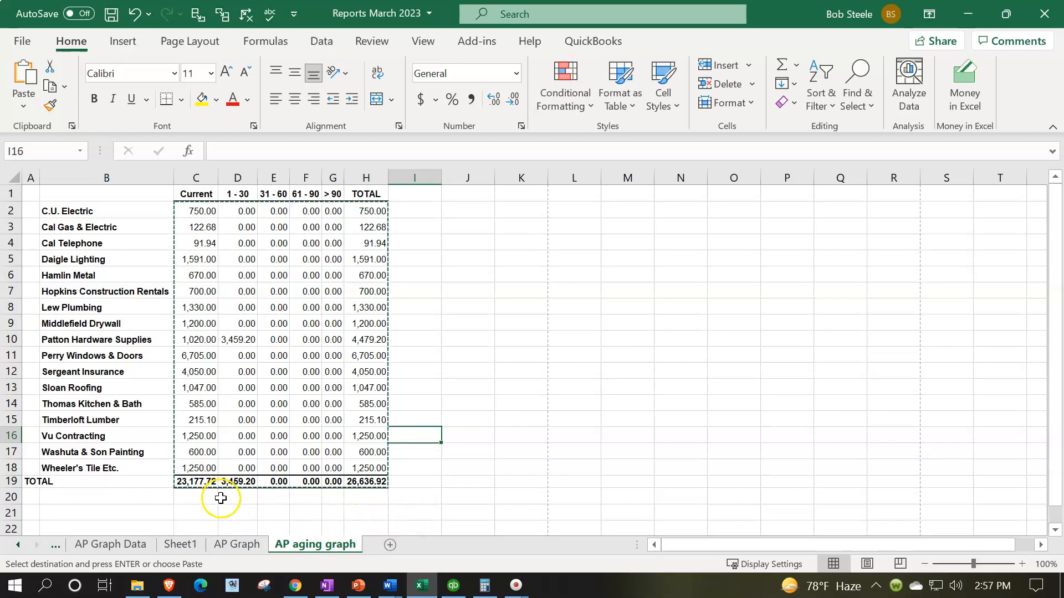
click(11, 210)
drag(10, 214, 28, 457)
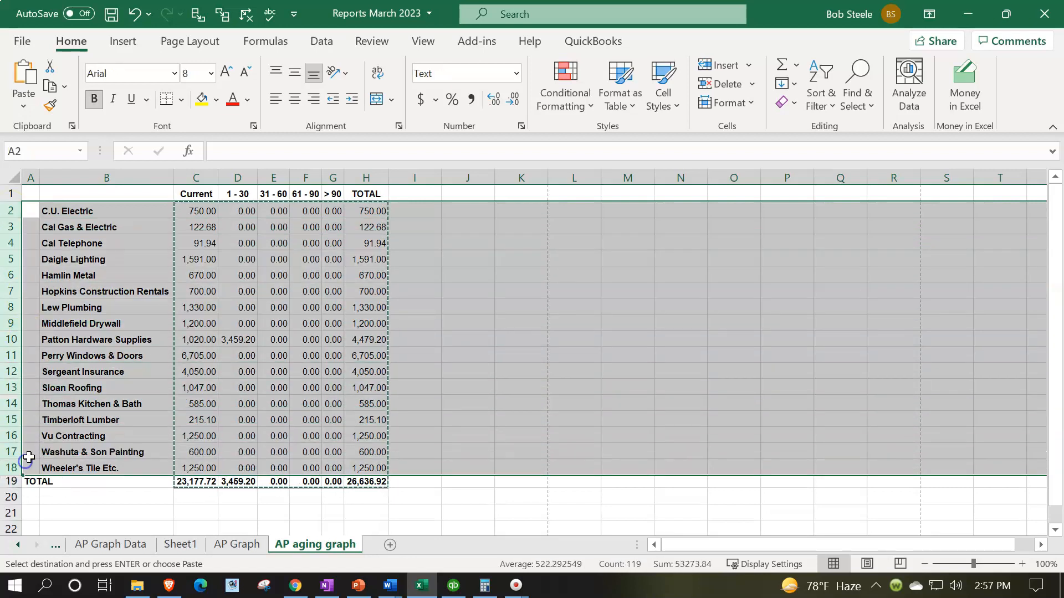
right_click(148, 410)
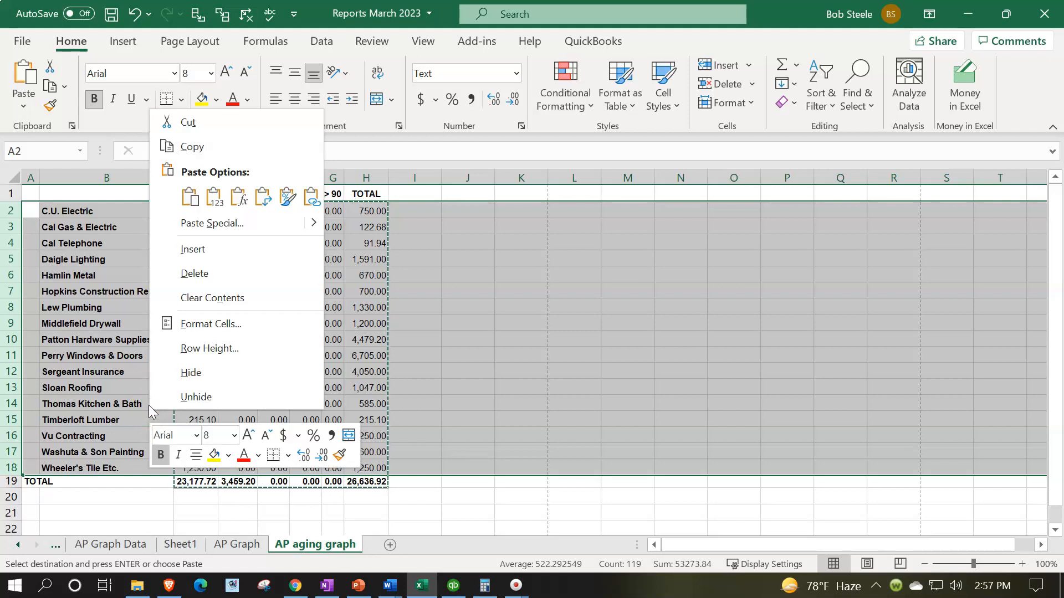
click(178, 274)
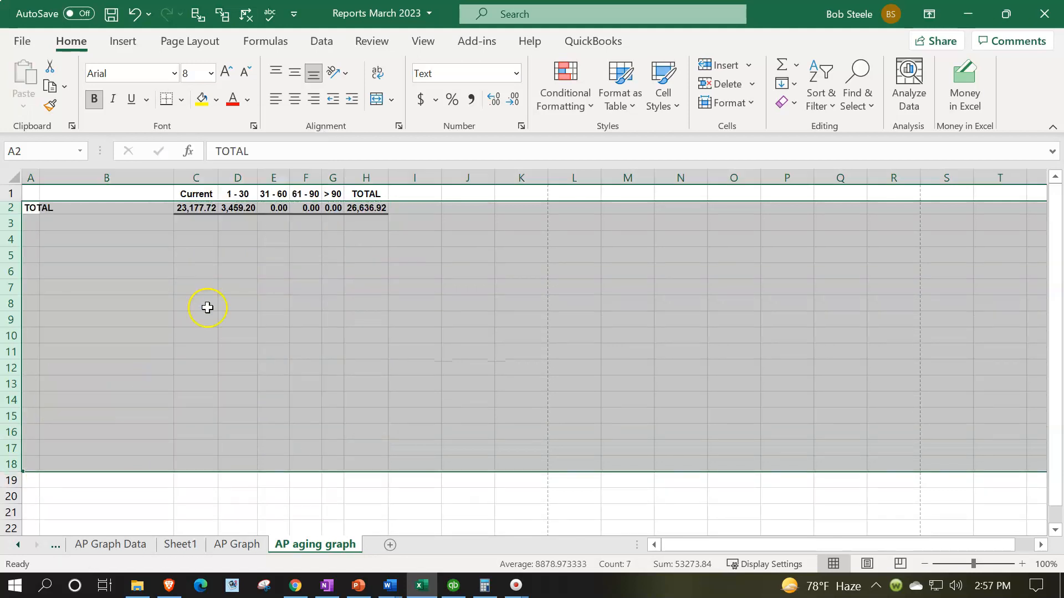
click(207, 308)
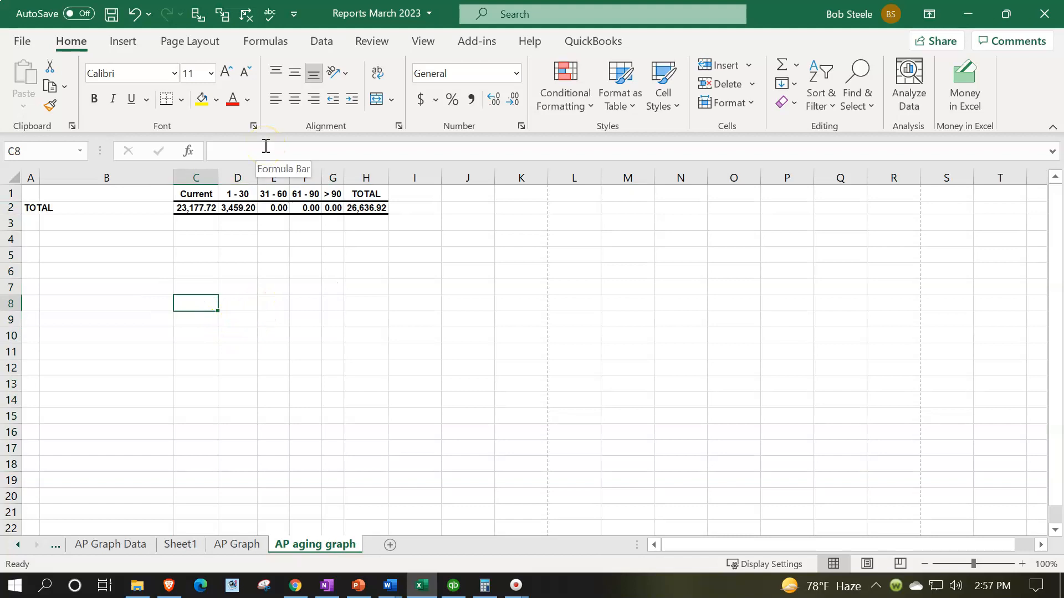
key(ctrl+z)
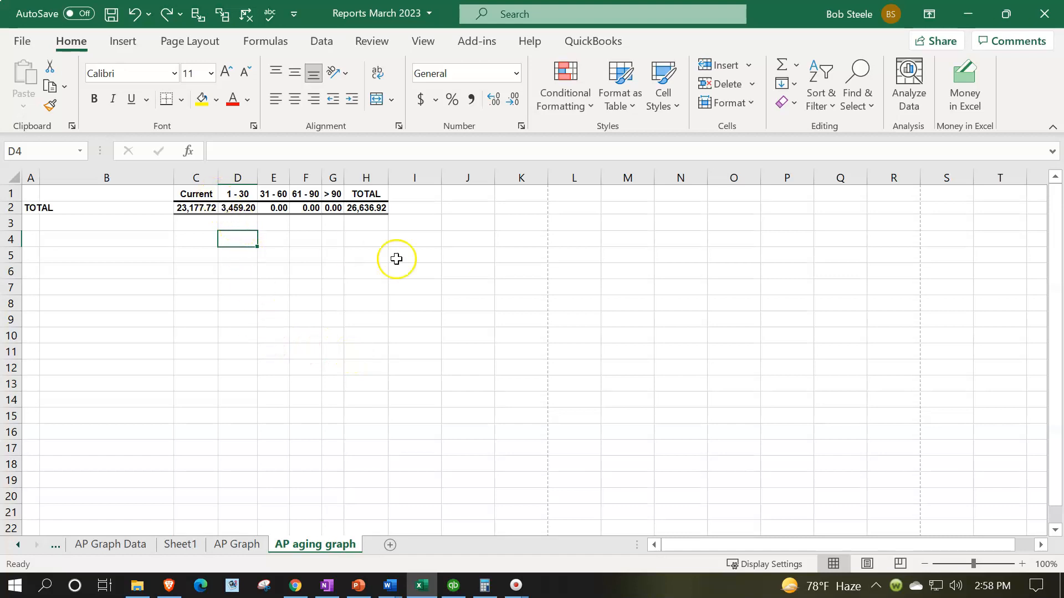
Copy the formatting of blank cell K6 onto the entire AP aging graph sheet with Format Painter
click(518, 267)
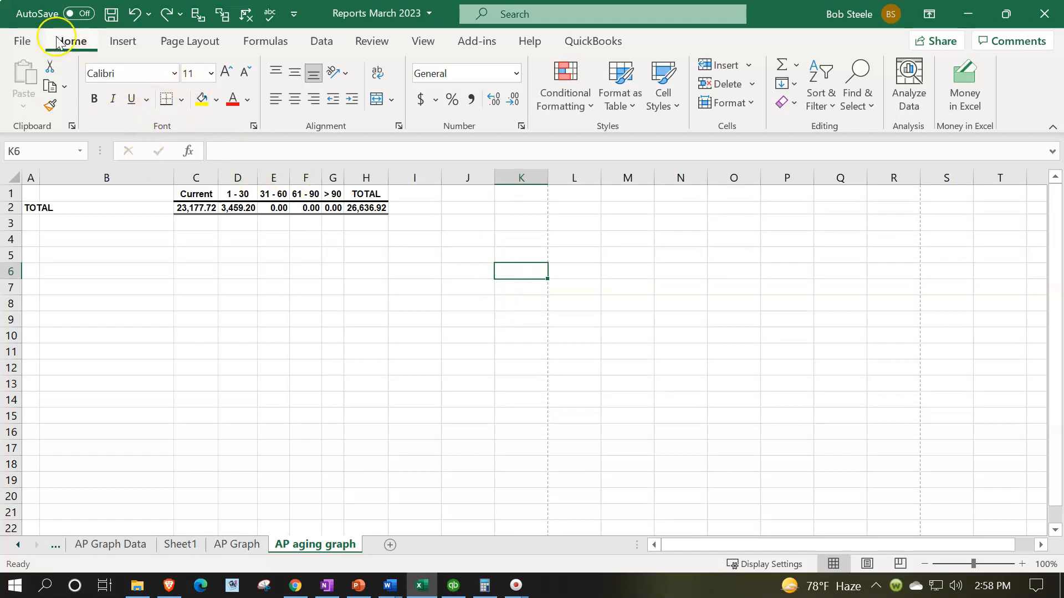
click(55, 106)
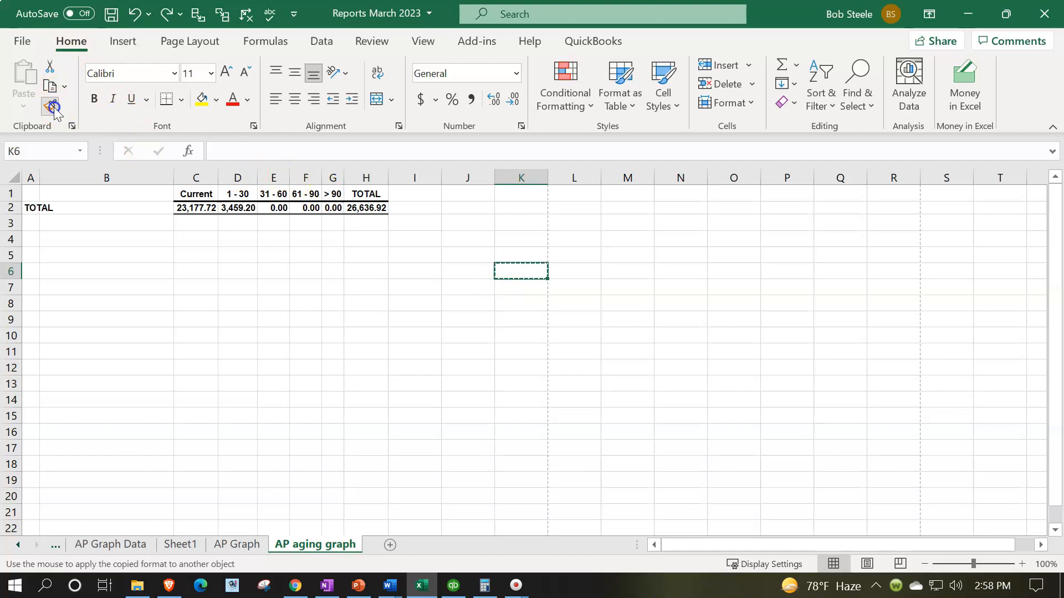
click(13, 177)
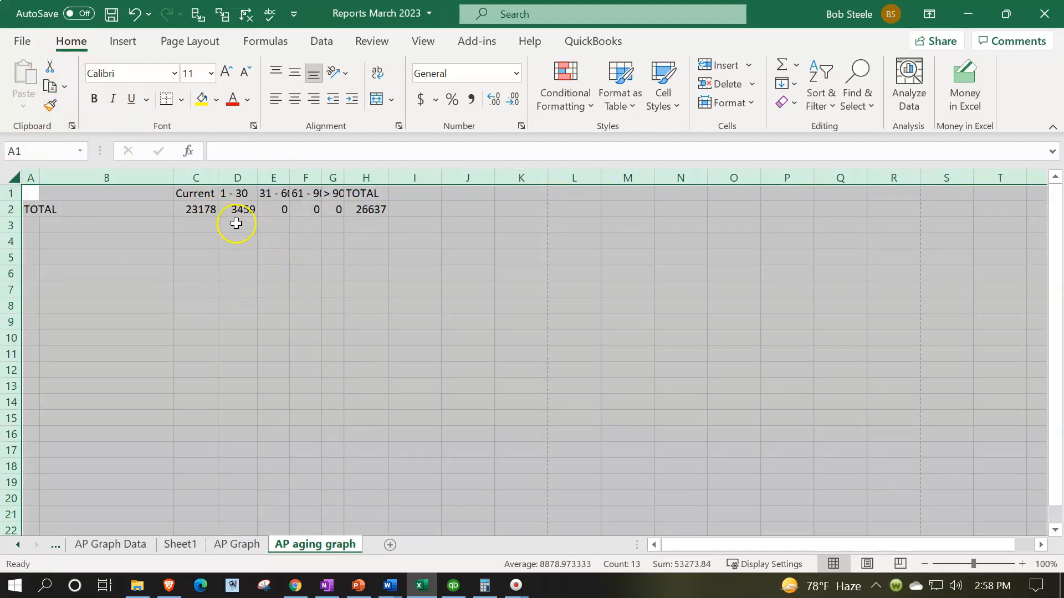
Format the whole AP aging graph sheet as Currency with no symbol, zero decimal places and red parenthesized negatives
right_click(244, 240)
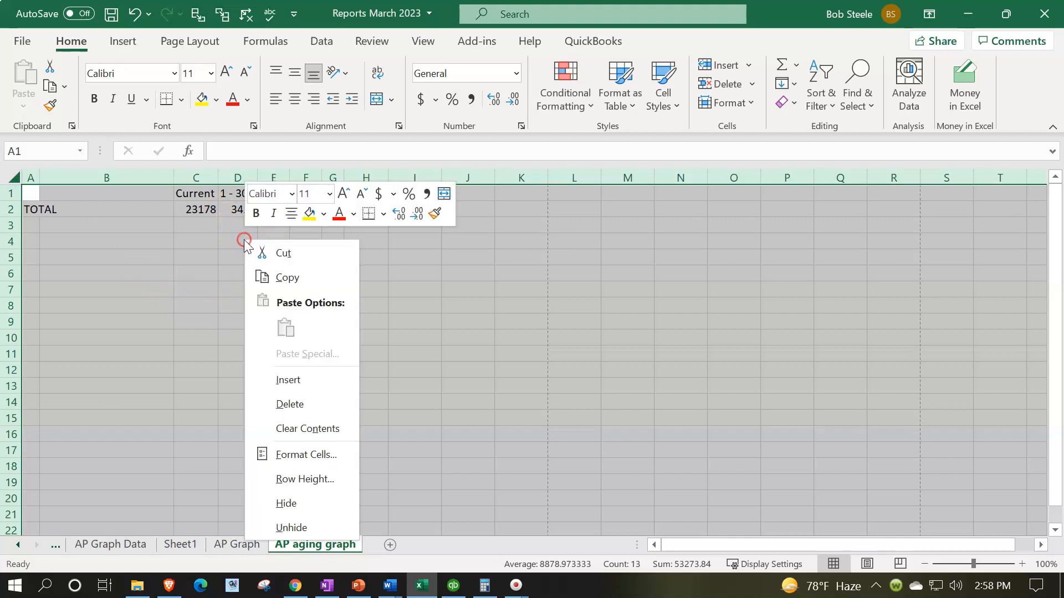
click(308, 455)
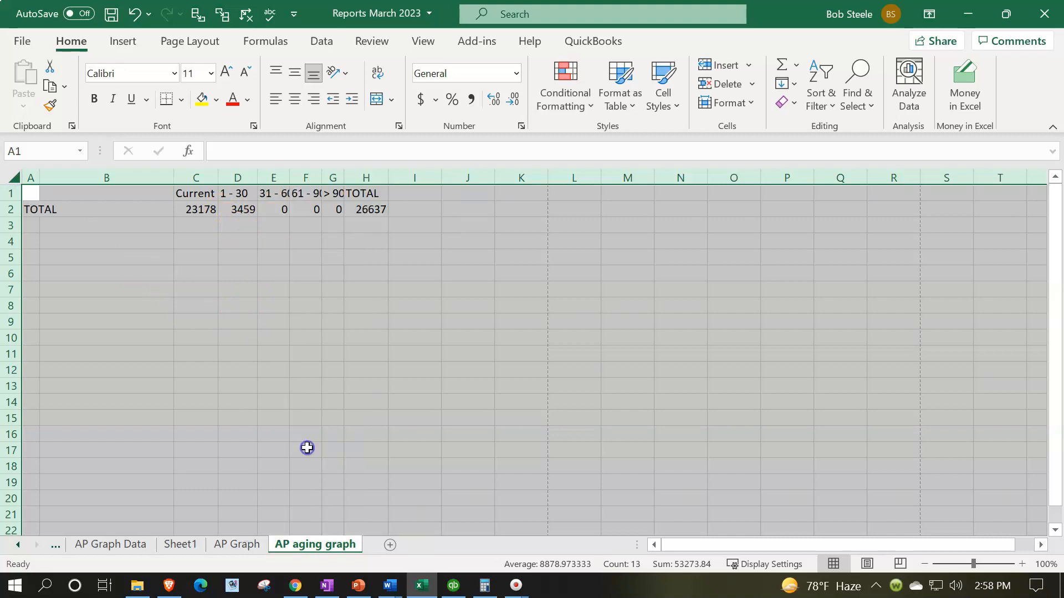
click(127, 244)
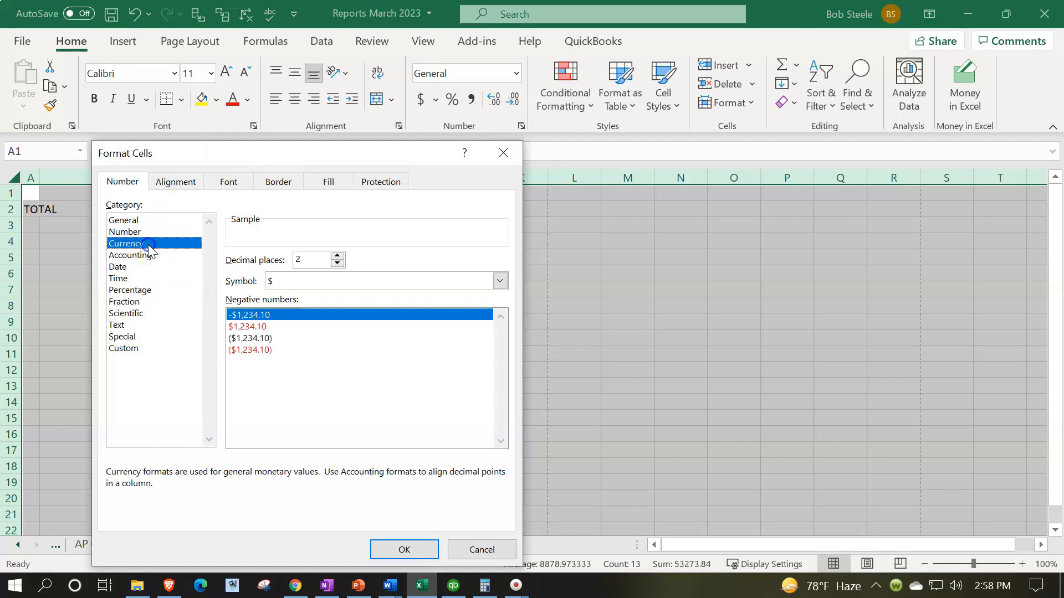
click(267, 349)
click(312, 281)
click(310, 294)
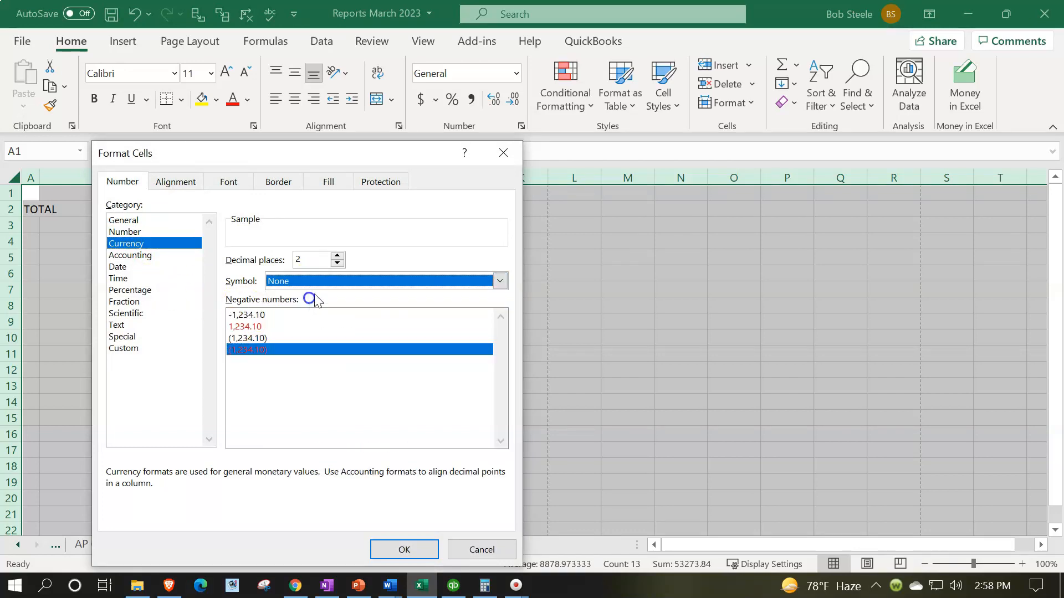
click(338, 263)
click(337, 265)
click(403, 549)
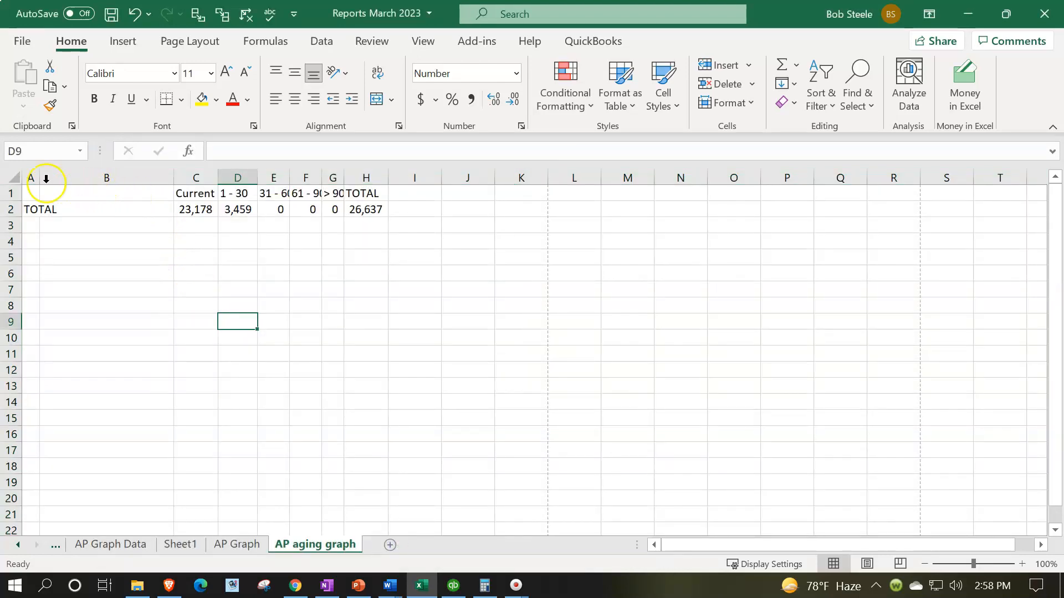
Delete columns A and B, removing the TOTAL row label so the aging buckets start in the first column
drag(31, 176, 83, 183)
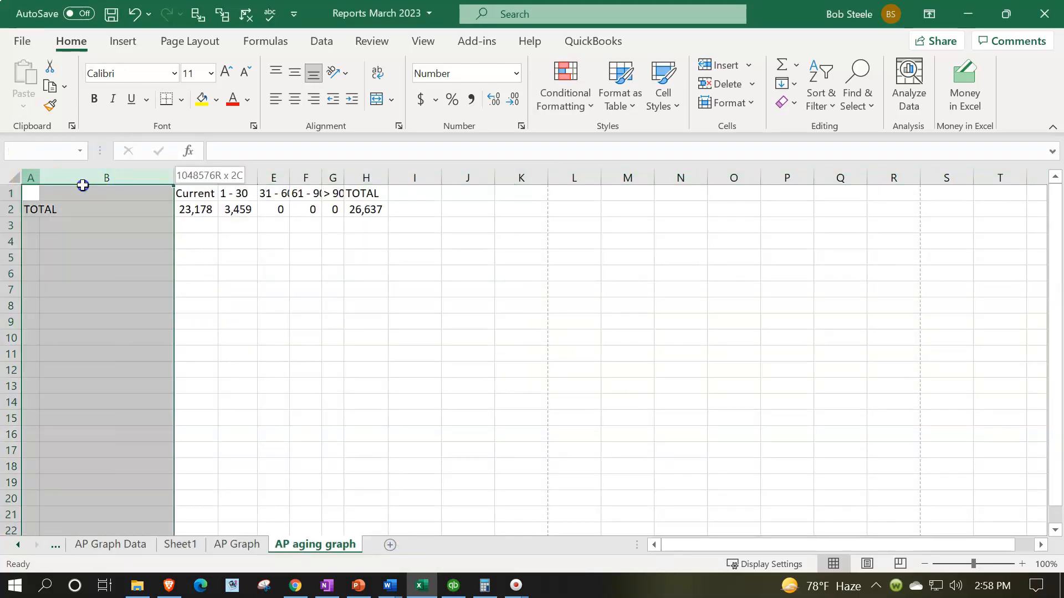
right_click(106, 288)
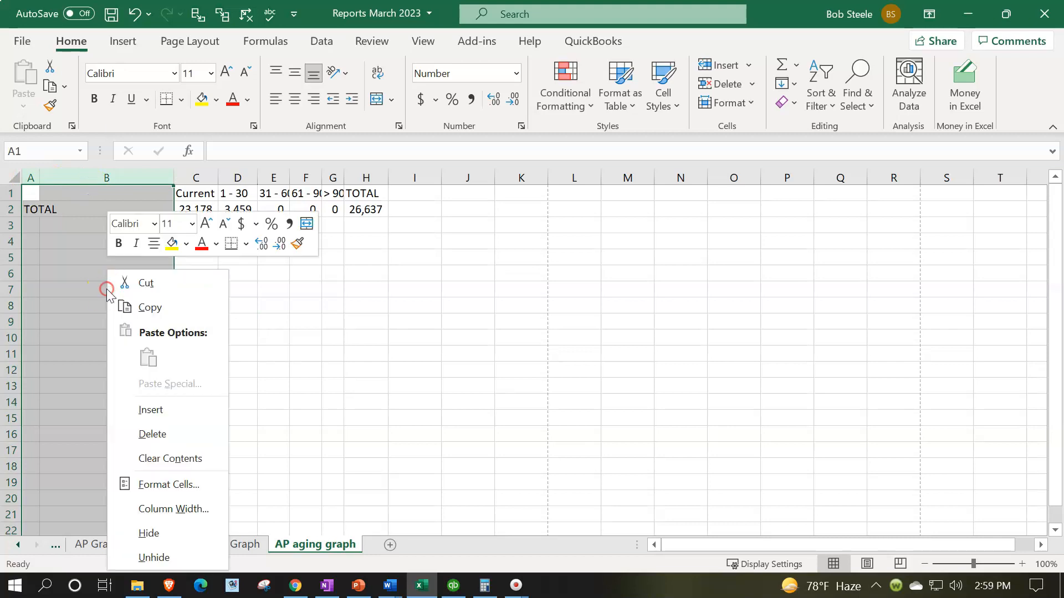
click(163, 431)
click(153, 382)
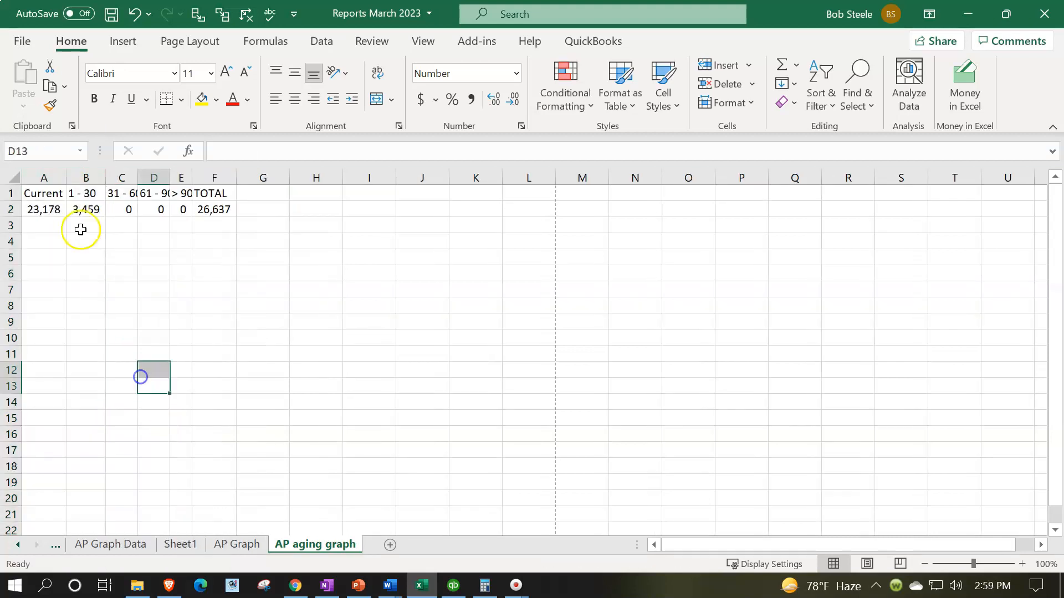
Widen columns A through F to one uniform width that fits the aging headers
drag(43, 177, 272, 177)
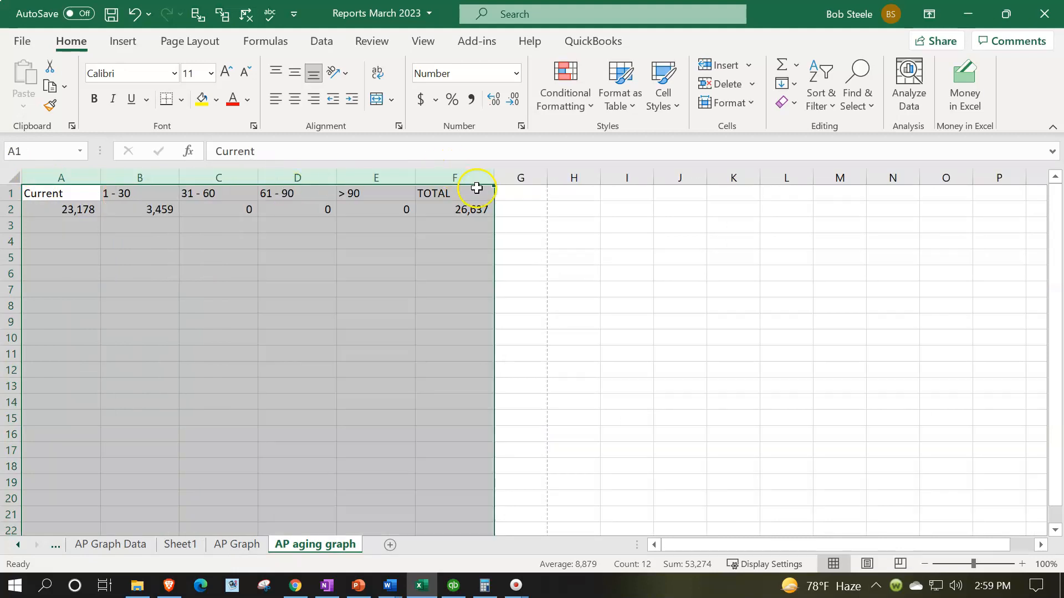
drag(495, 178, 476, 189)
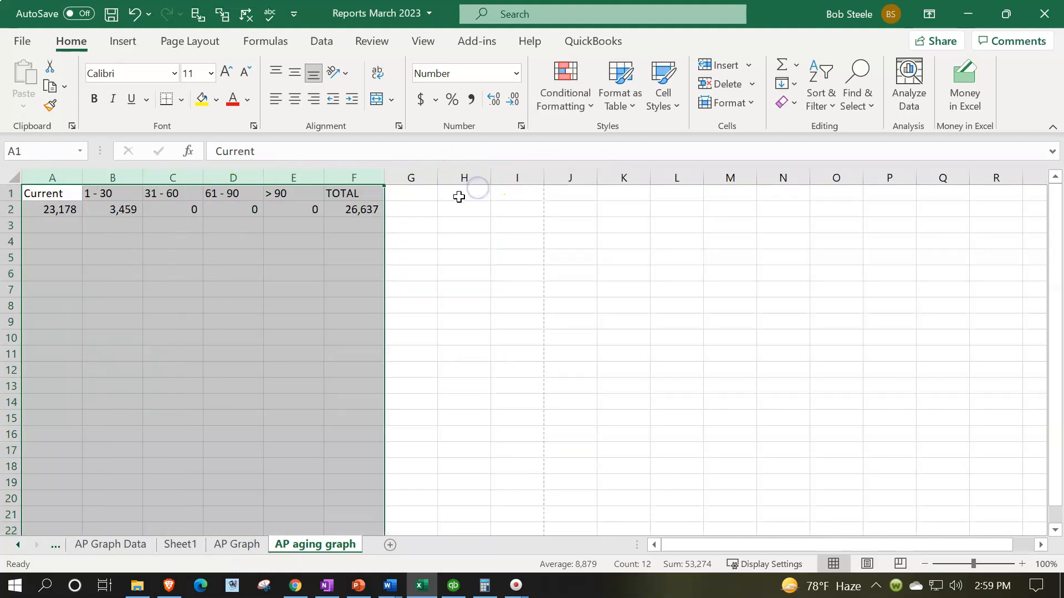
click(311, 288)
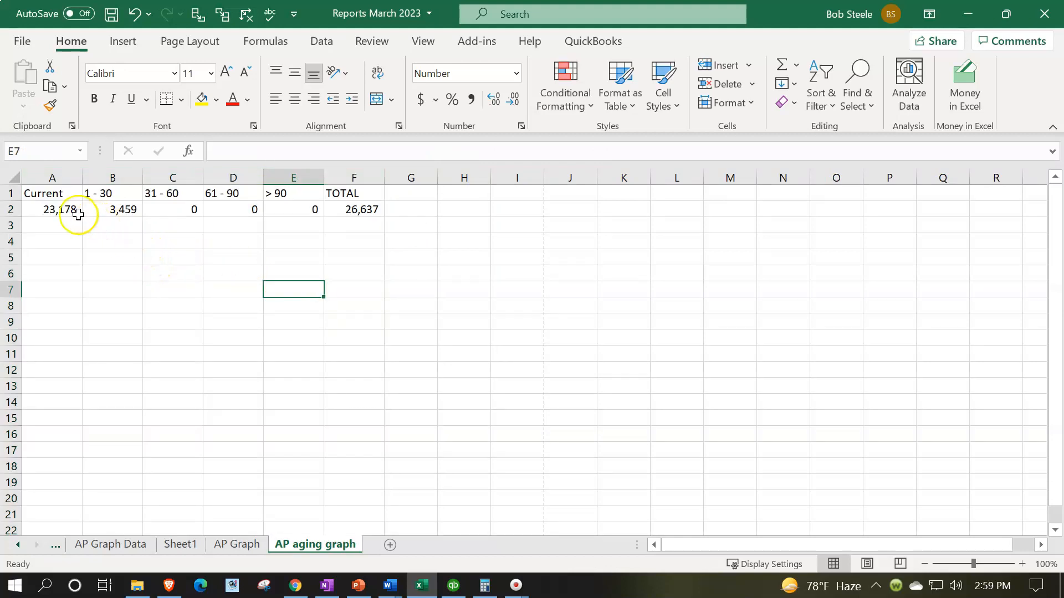
Copy the aging headers and totals in A1:F2 and paste them transposed starting at H1
click(40, 190)
drag(40, 191, 340, 201)
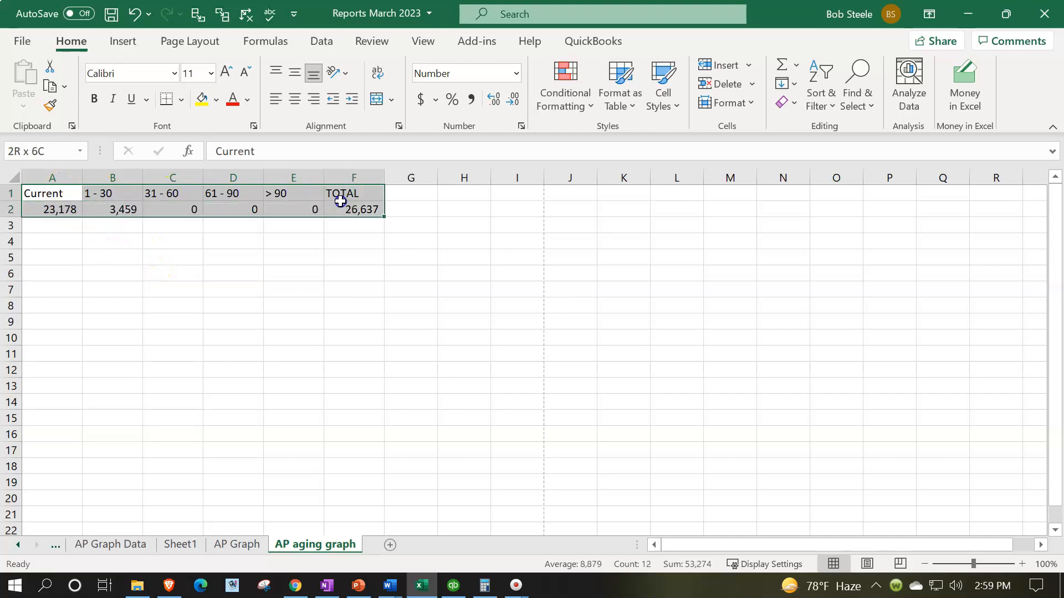
click(211, 244)
drag(61, 195, 360, 214)
key(ctrl+c)
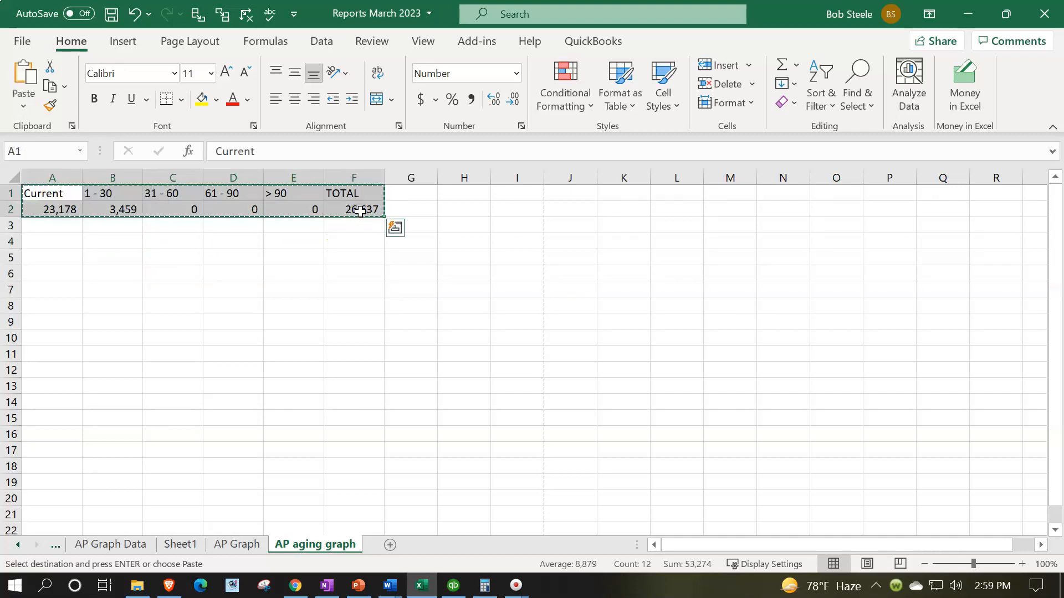
click(461, 195)
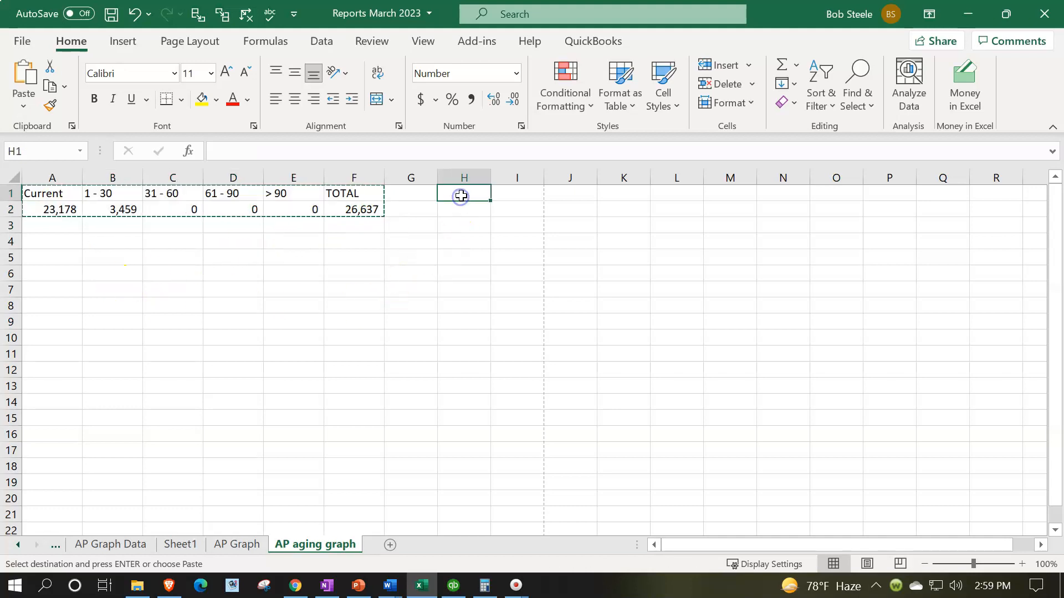
right_click(461, 193)
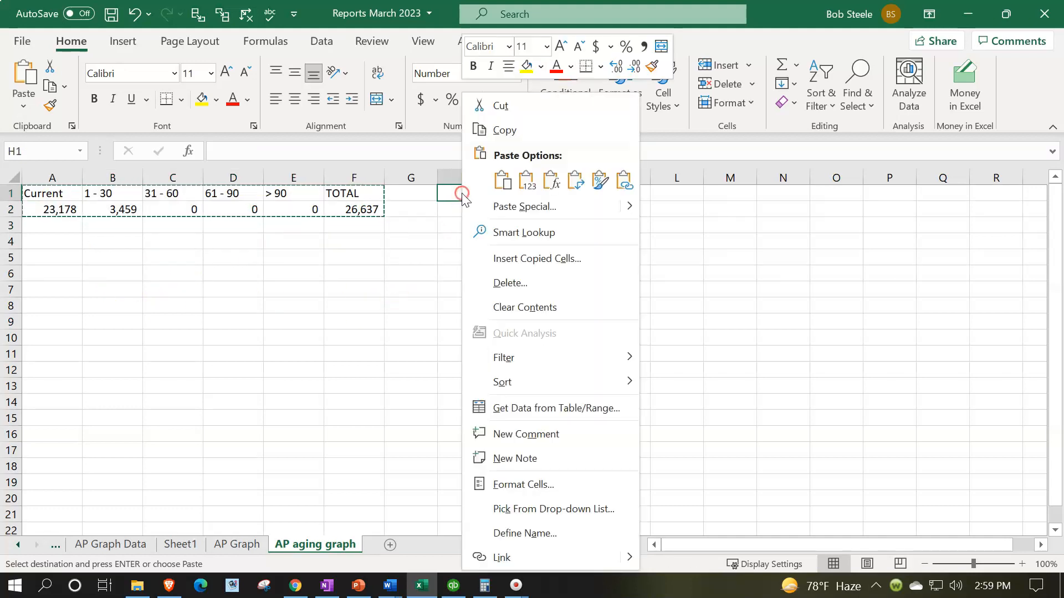
click(491, 206)
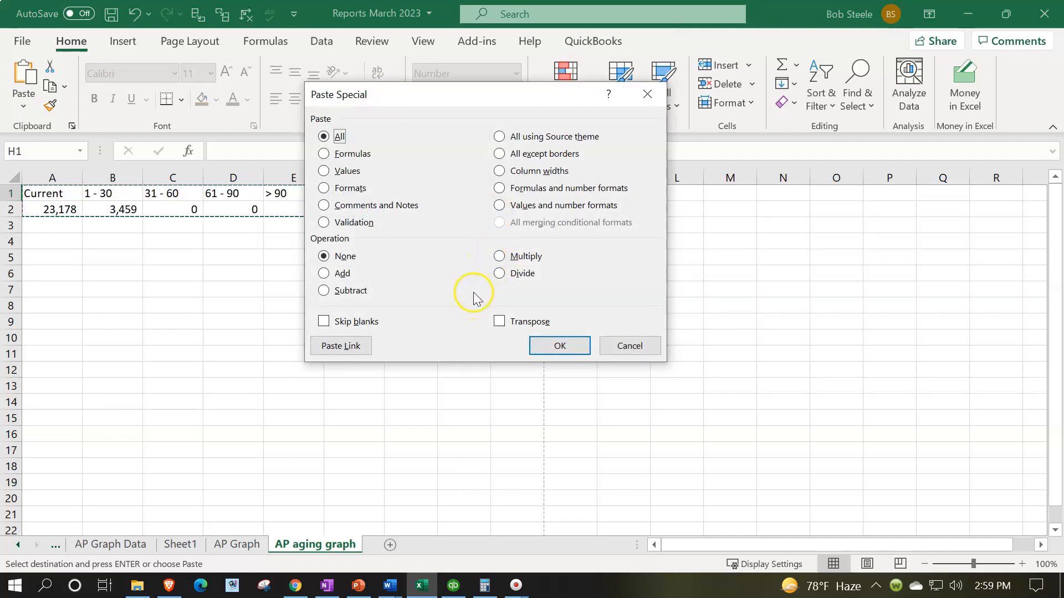
click(501, 322)
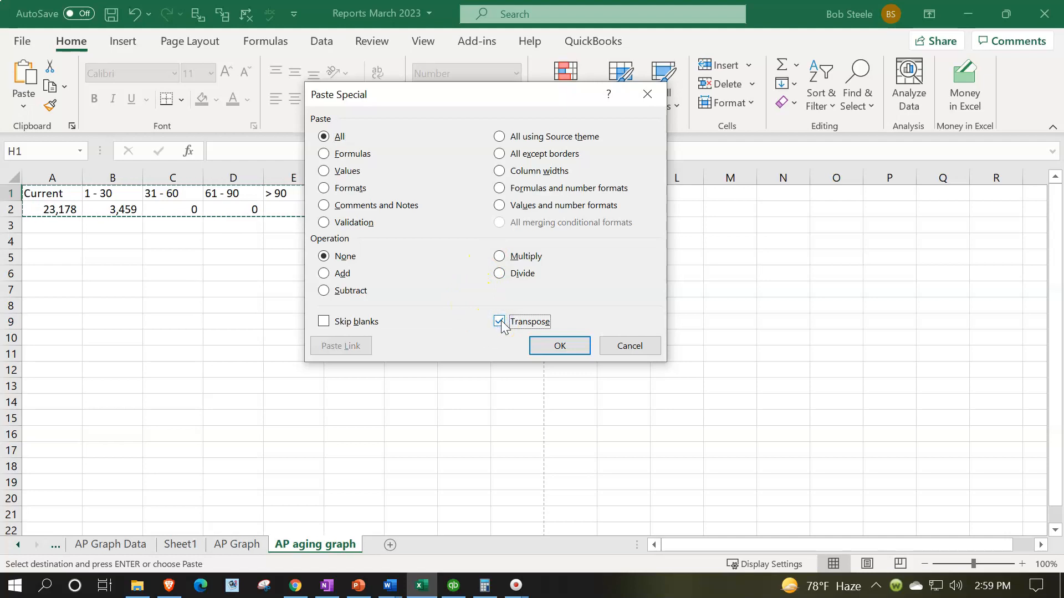
click(559, 346)
click(467, 368)
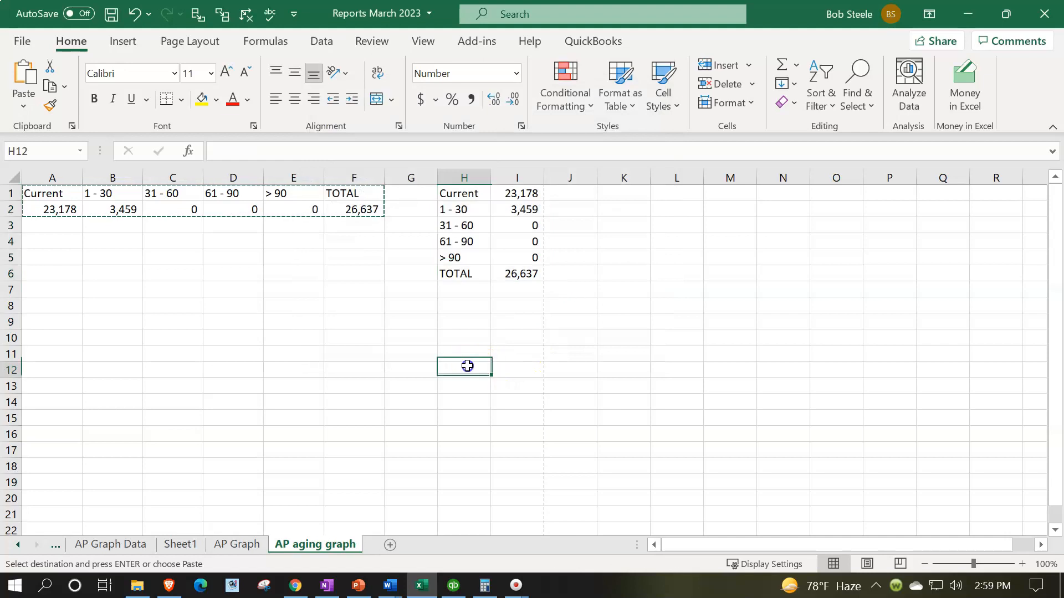
click(463, 213)
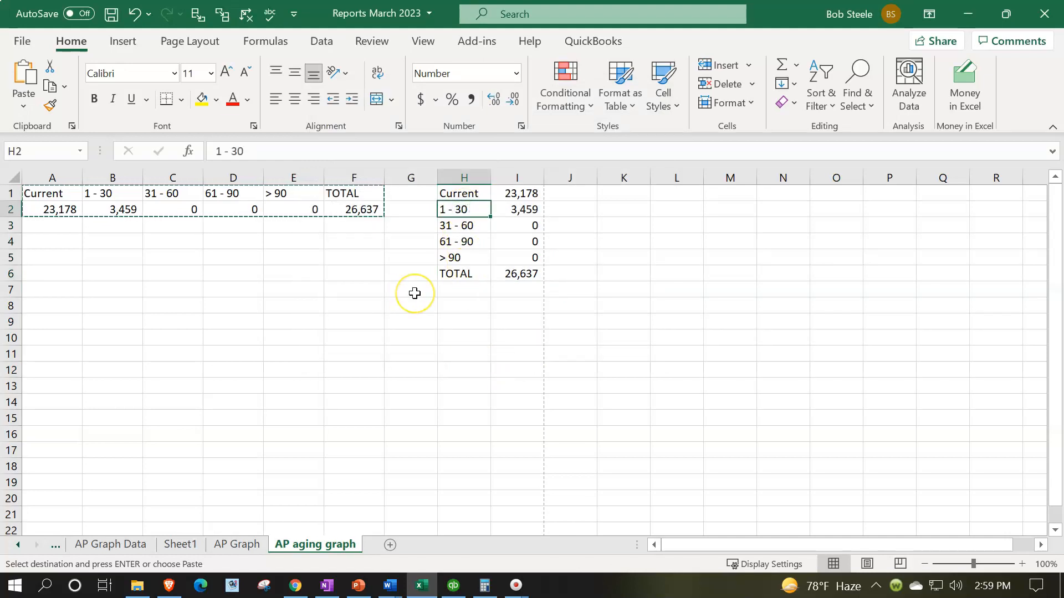
click(714, 324)
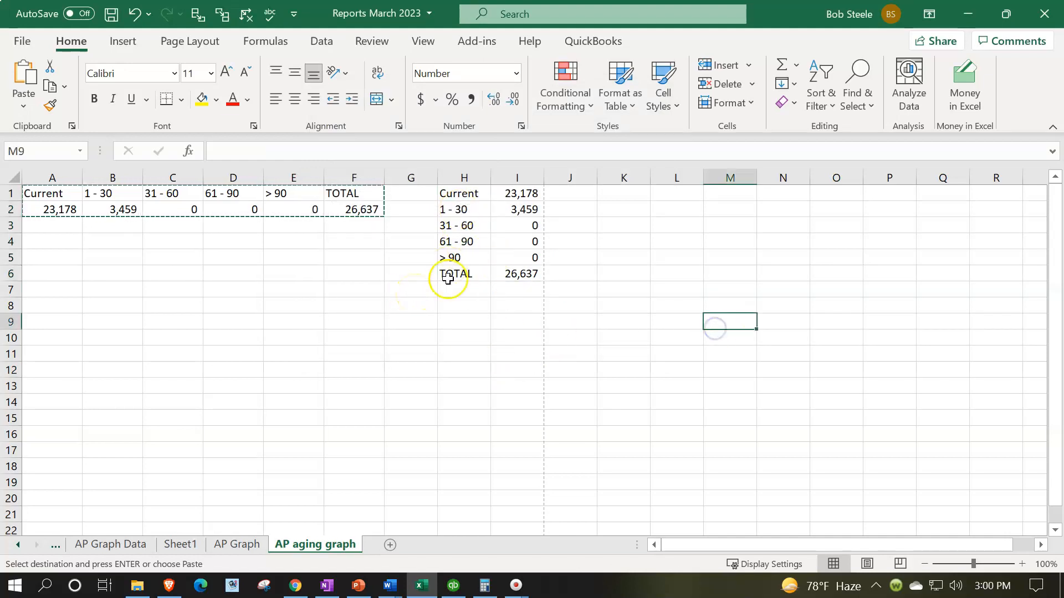
Move the transposed aging table from H1:I6 to A5, below the original rows
drag(459, 194, 496, 276)
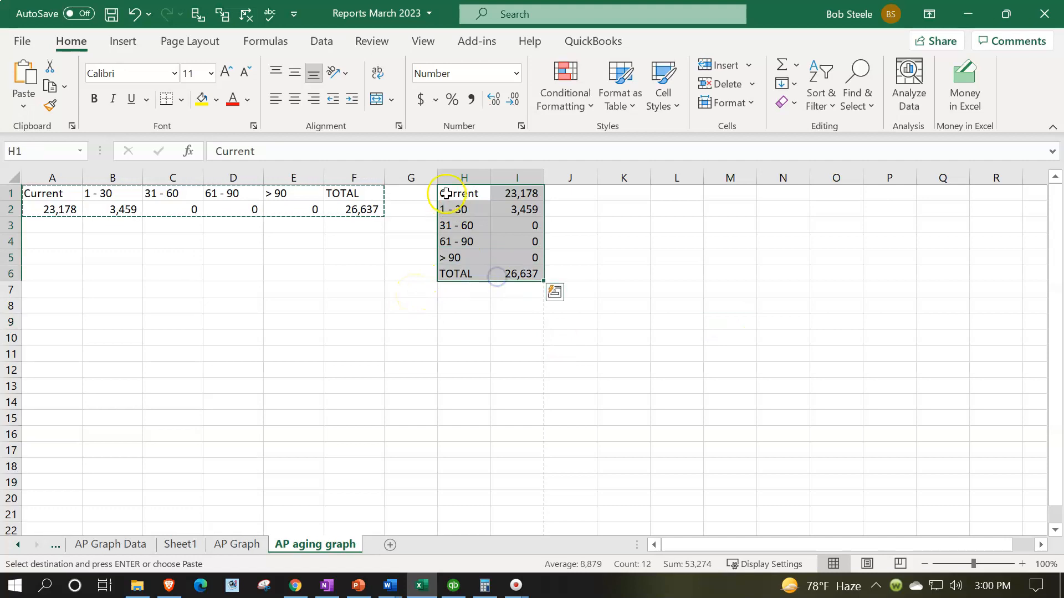
drag(438, 194, 48, 264)
ctrl+scroll(277, 420, up, 3)
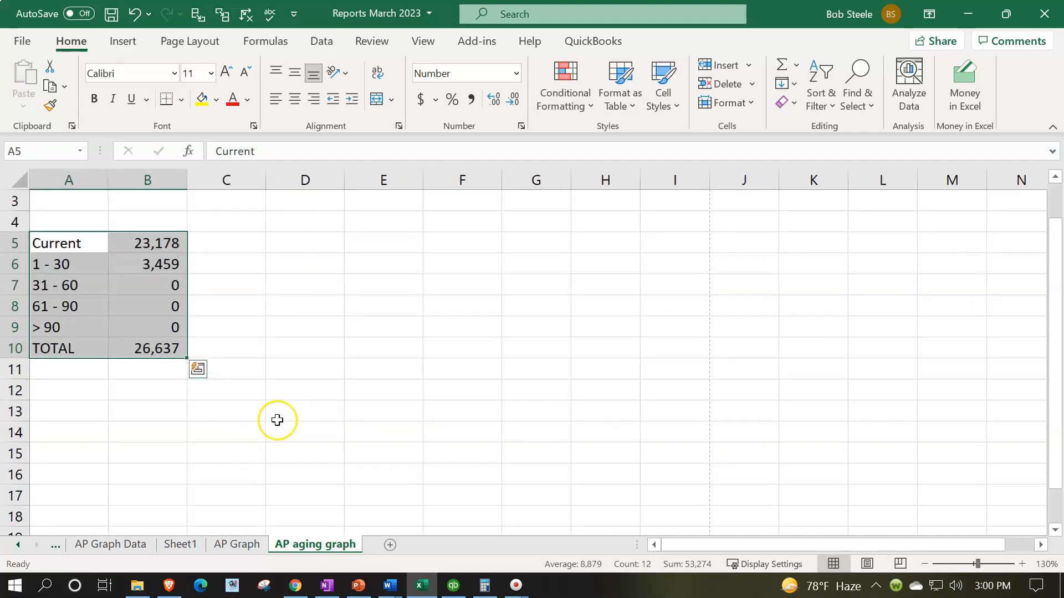
scroll(253, 443, up, 1)
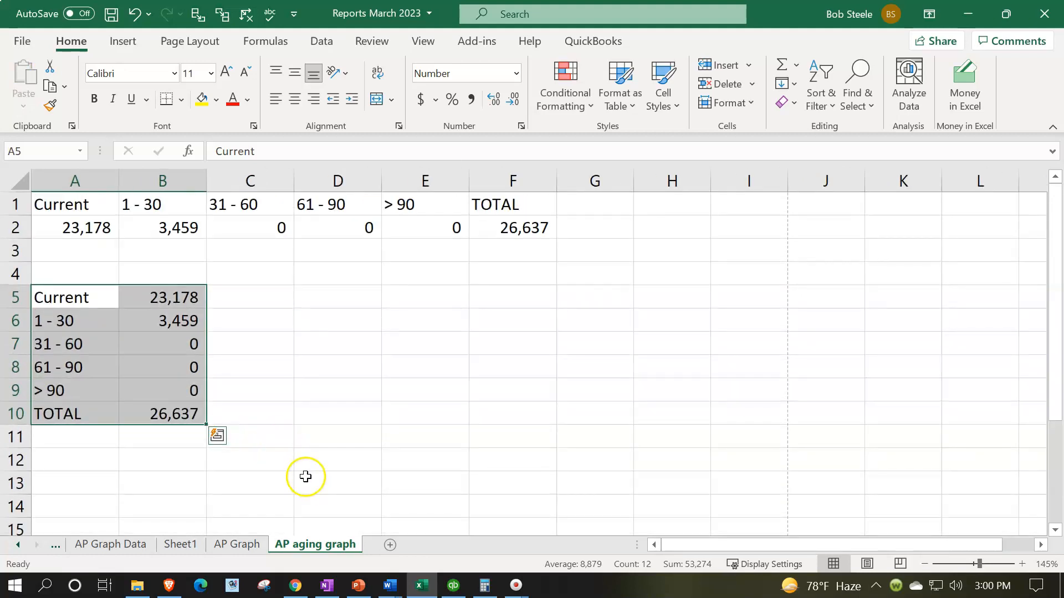
Insert the recommended Clustered Column chart for the aging buckets in A5:B9, excluding the TOTAL row
click(183, 421)
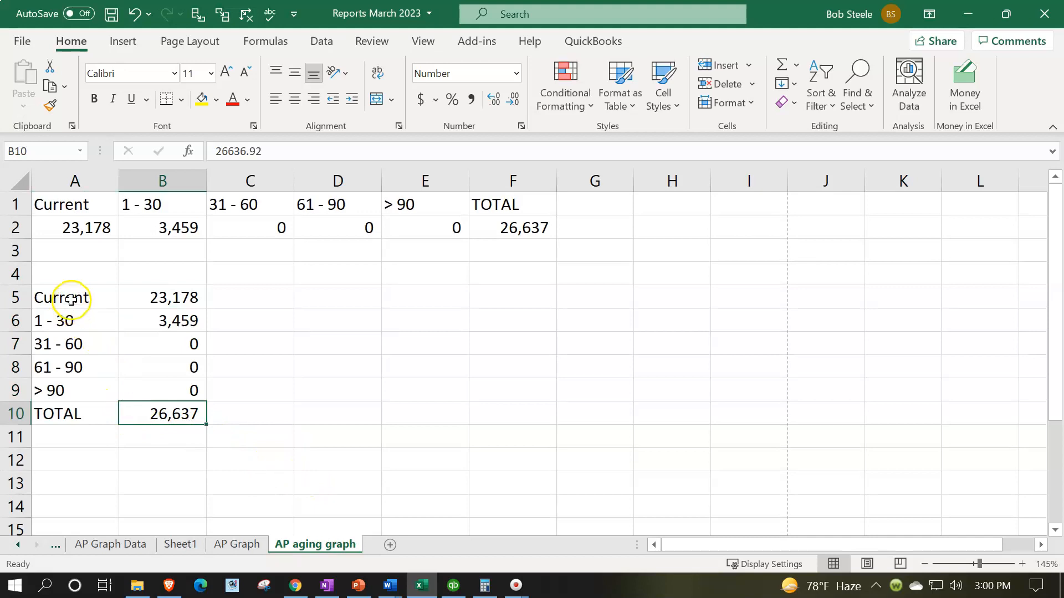
drag(69, 298, 171, 386)
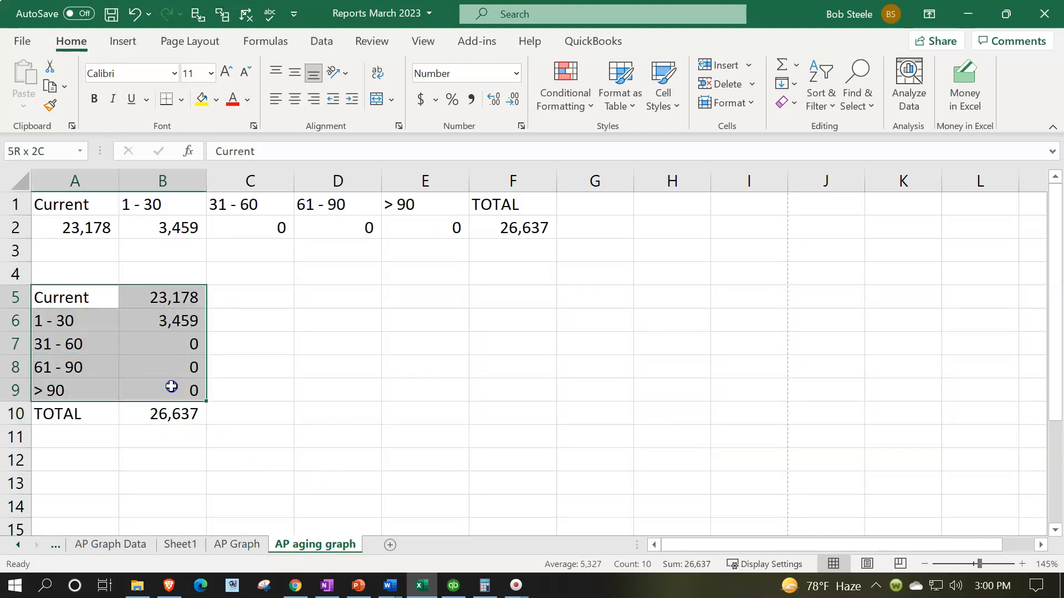
click(123, 43)
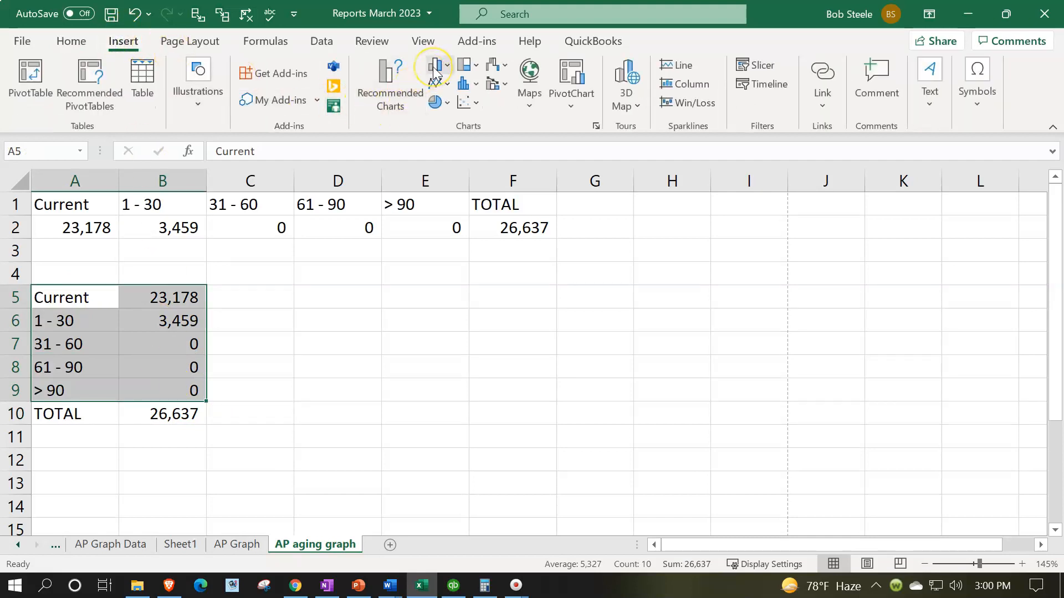
click(382, 96)
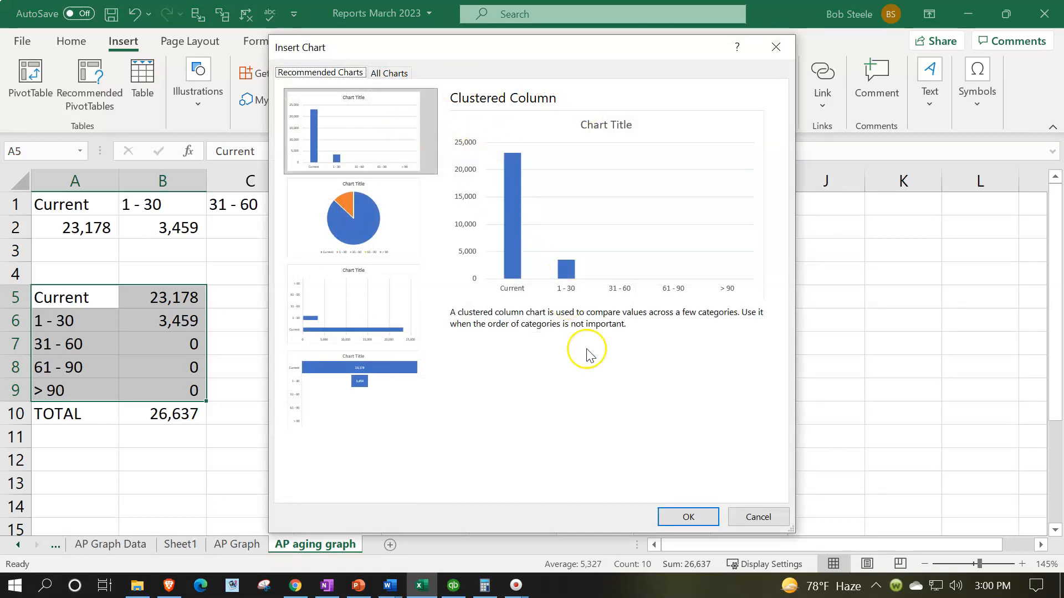
click(688, 516)
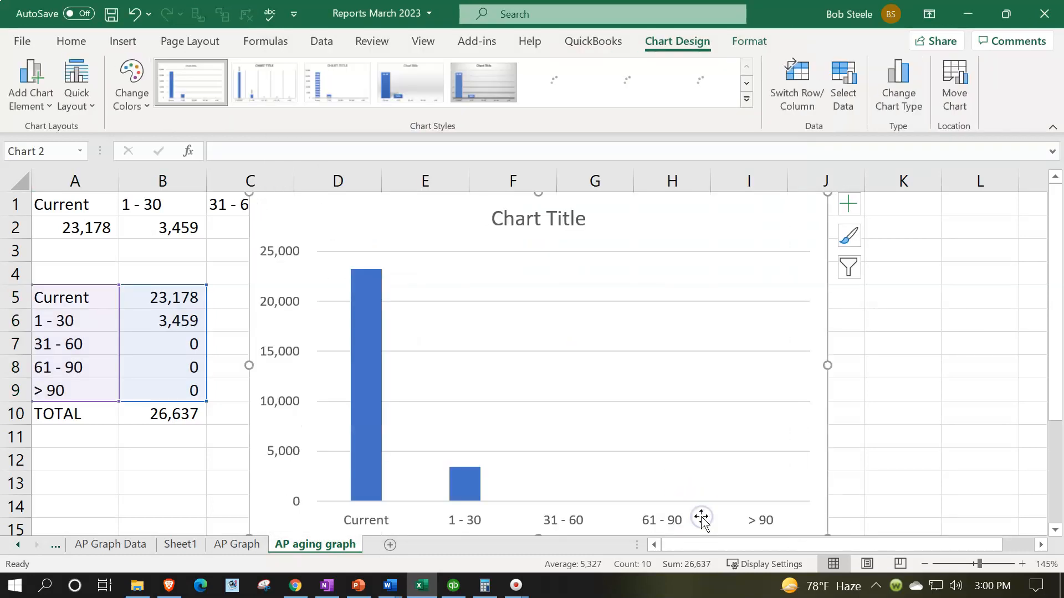
click(580, 231)
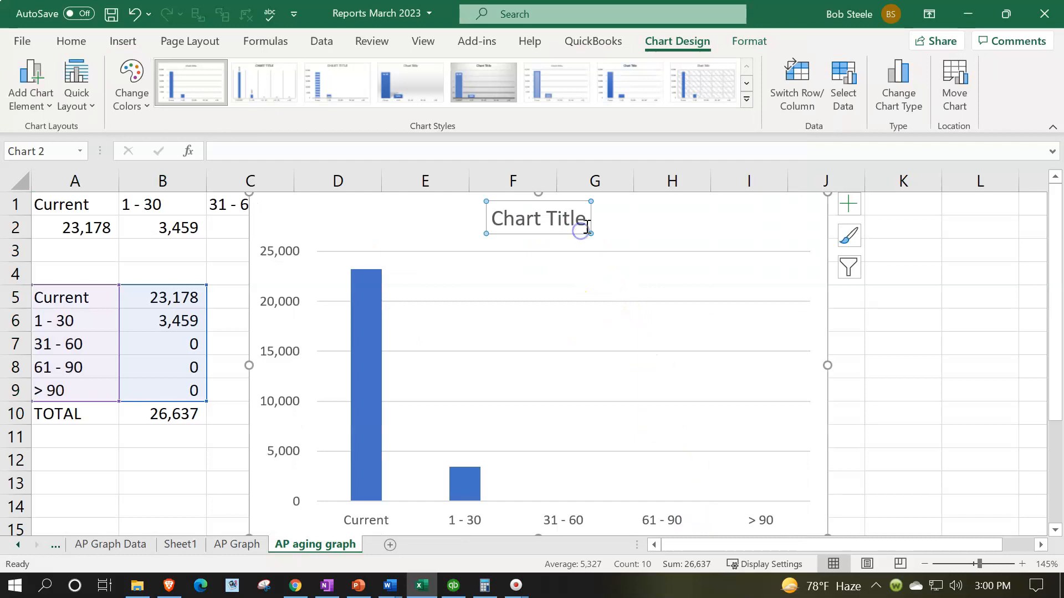
key(Escape)
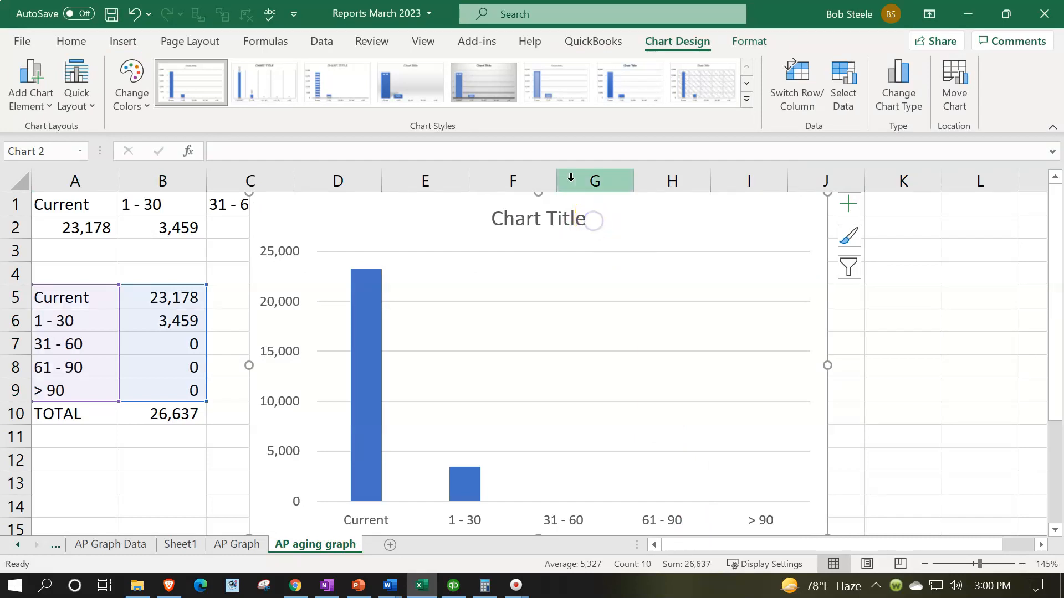
key(Delete)
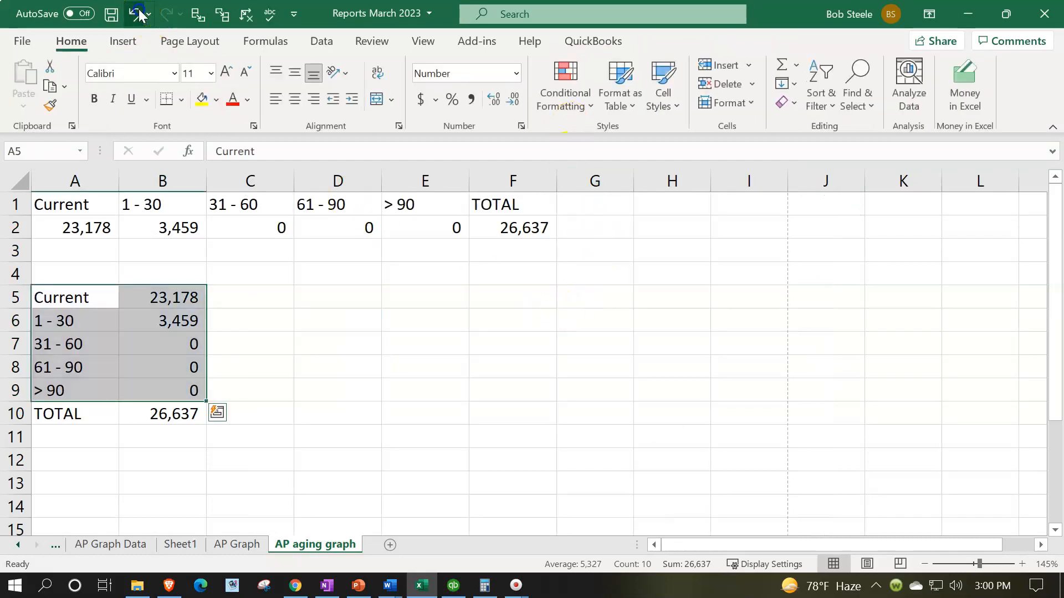
click(135, 13)
Remove the column chart's title and fit the chart at a smaller size beside the vertical aging table
drag(425, 228, 431, 228)
click(544, 221)
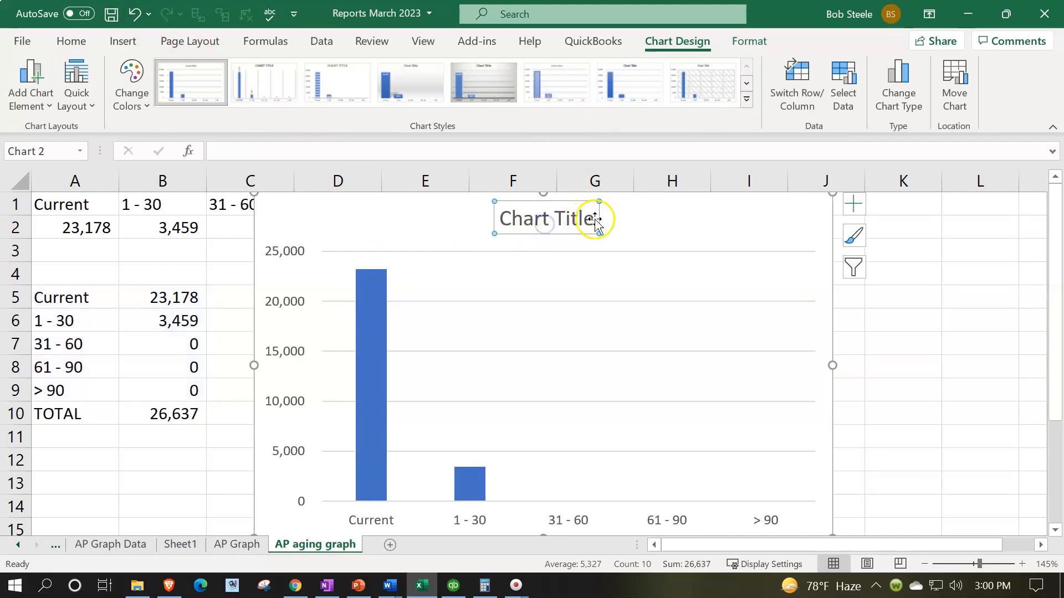
key(Delete)
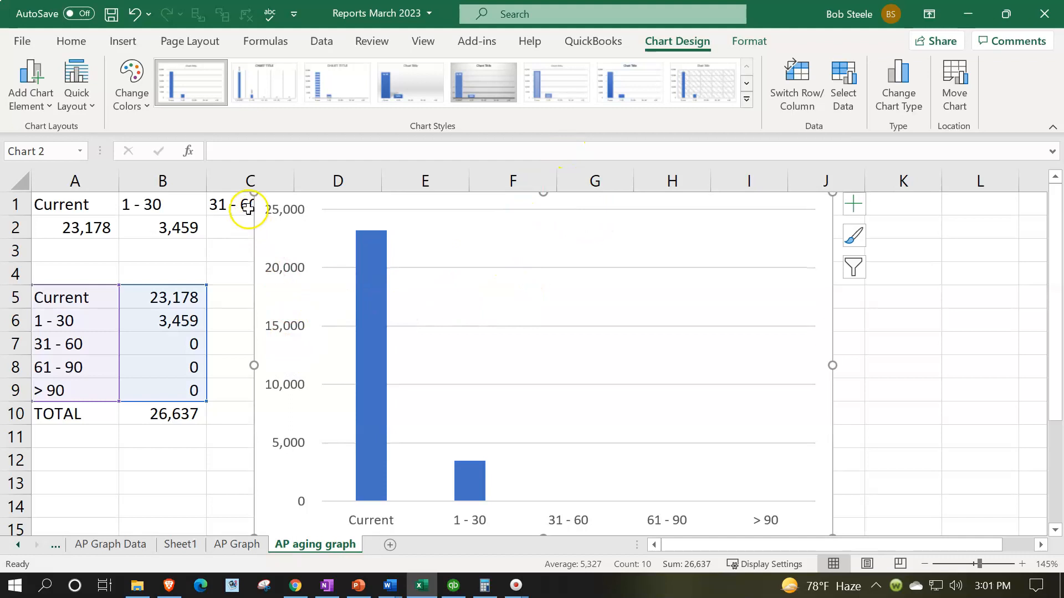
drag(252, 194, 296, 277)
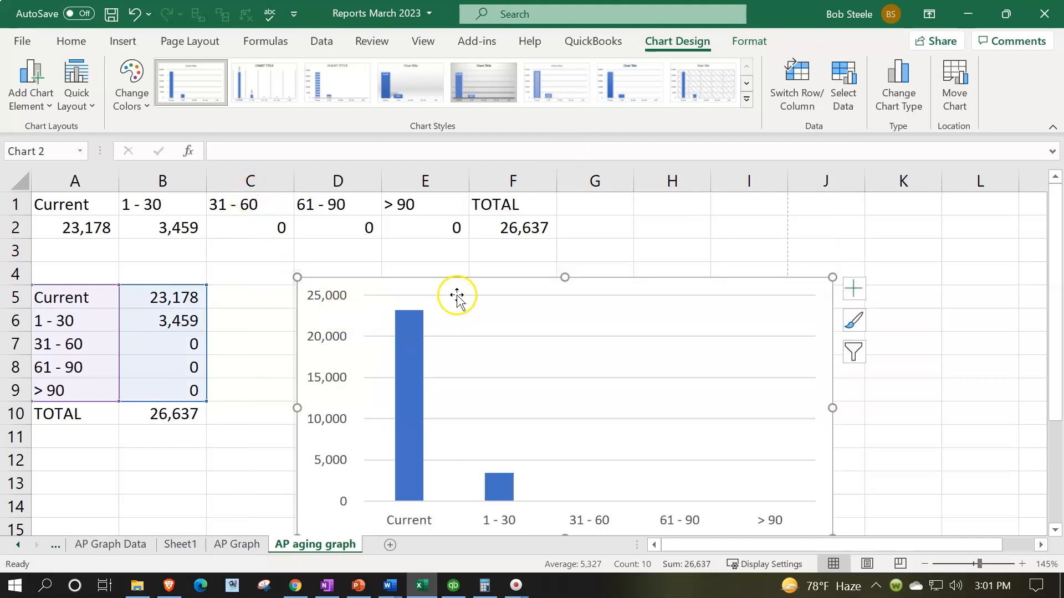
drag(457, 287, 434, 246)
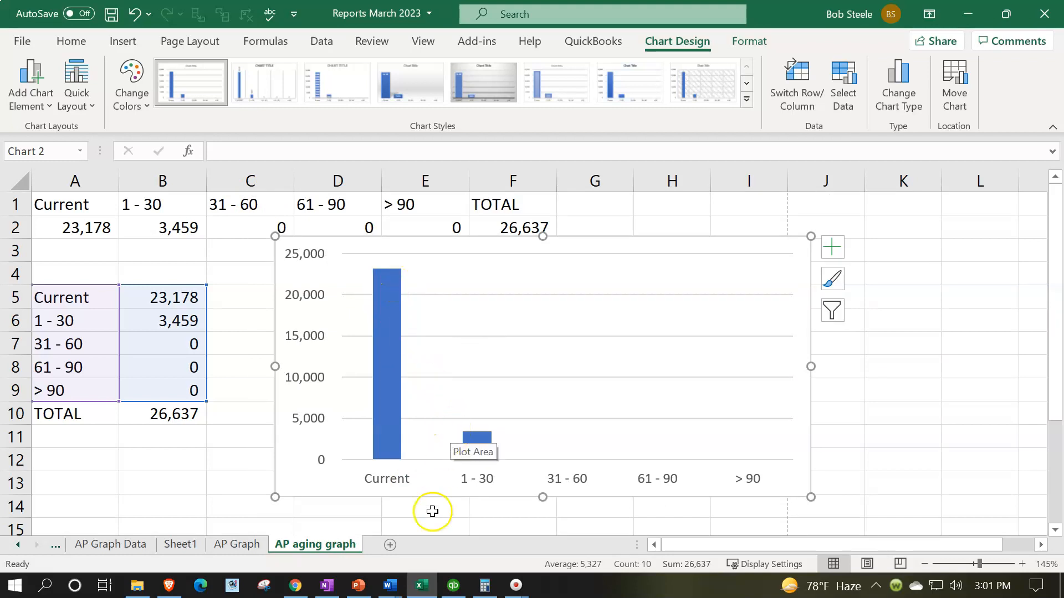
Switch to QuickBooks to compare with its Accounts Payable by Aging Period graph, and return to the Excel aging chart
click(454, 585)
click(71, 258)
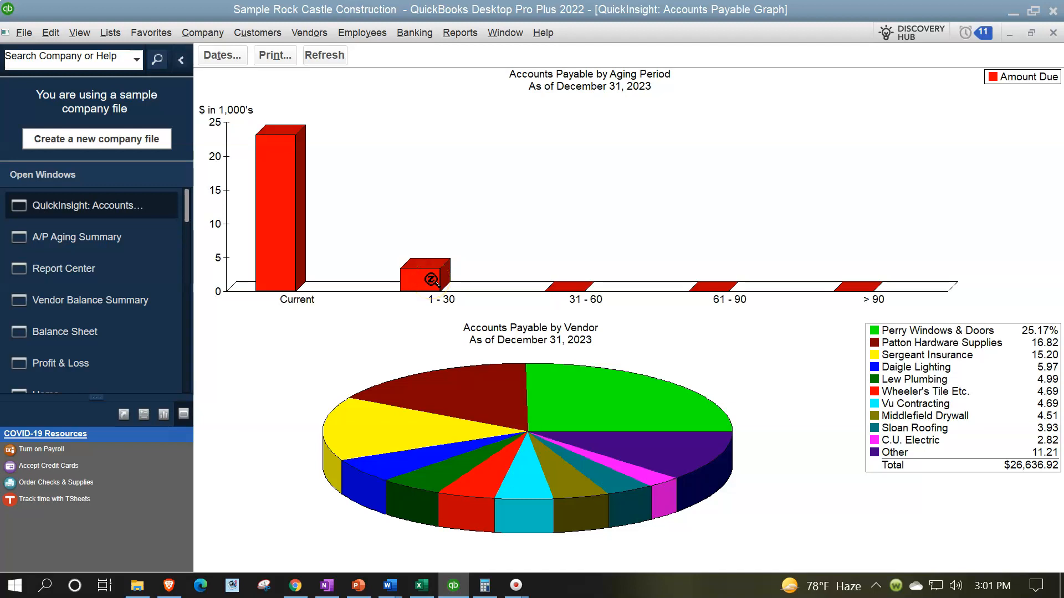
click(423, 587)
Apply the last chart style in the gallery, with wide gradient-shaded columns, to the aging column chart
click(214, 436)
click(314, 431)
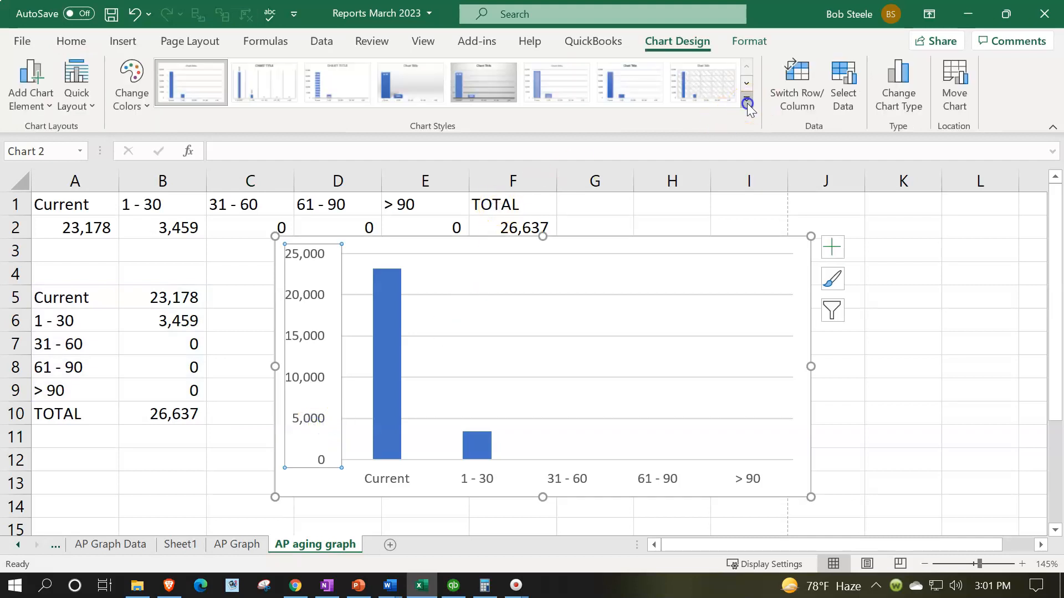
click(748, 103)
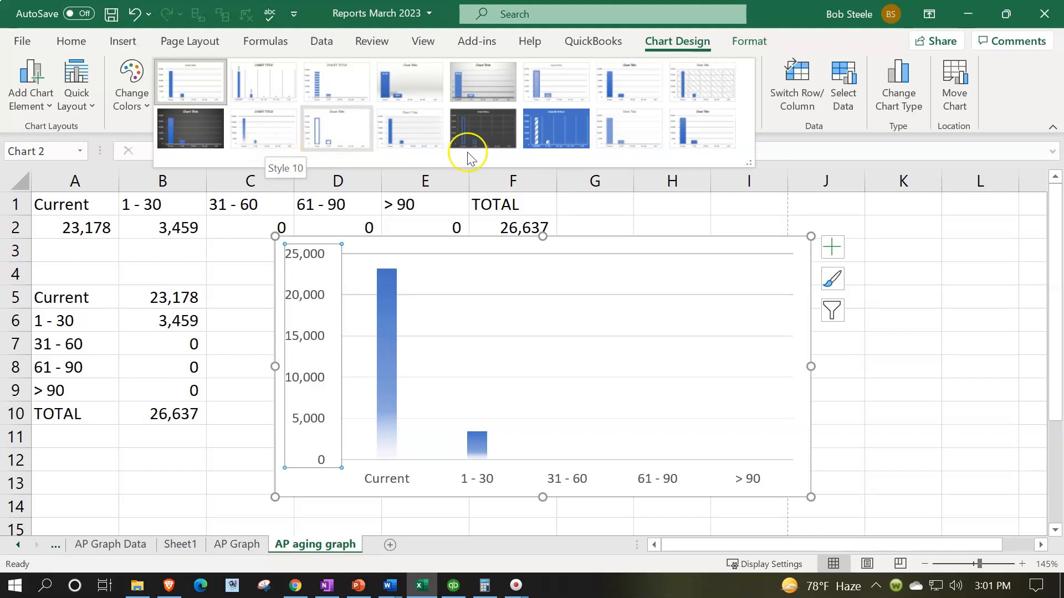
click(700, 139)
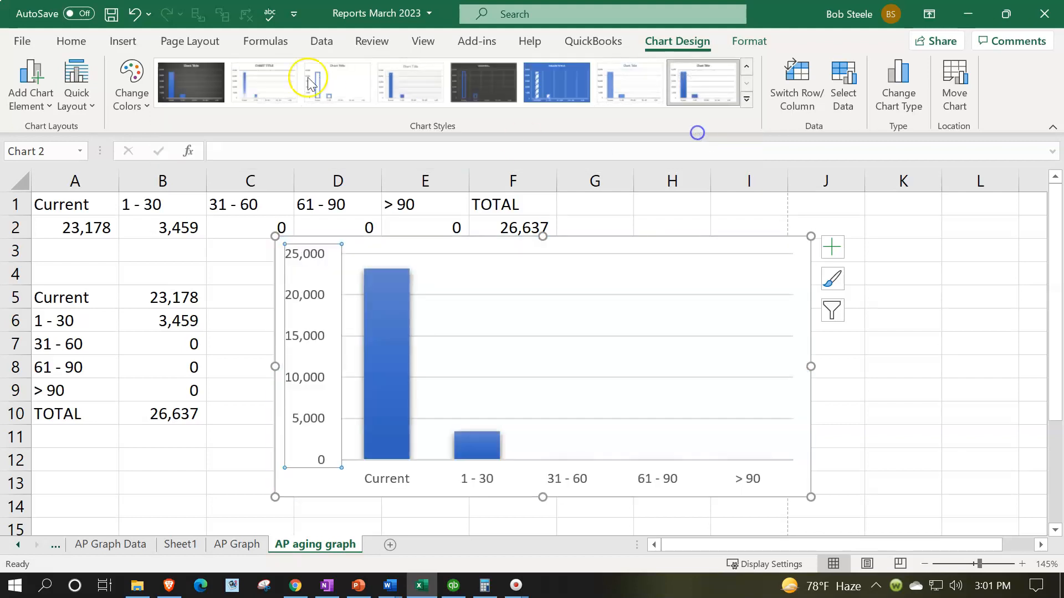
Recolor the aging chart with the Colorful palette that starts with orange and yellow, and deselect the chart
click(130, 84)
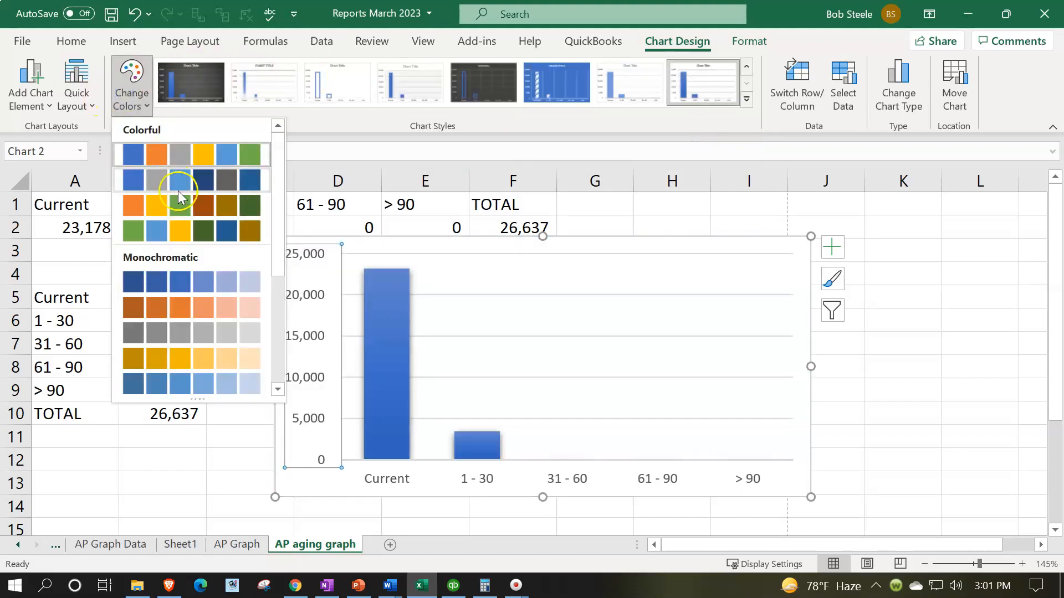
click(169, 205)
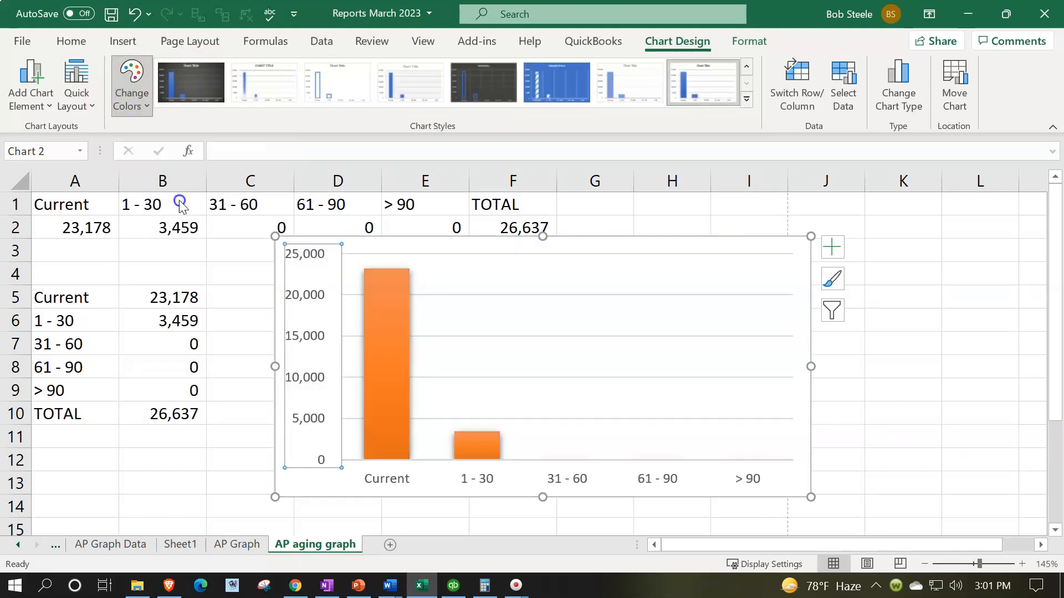
click(168, 463)
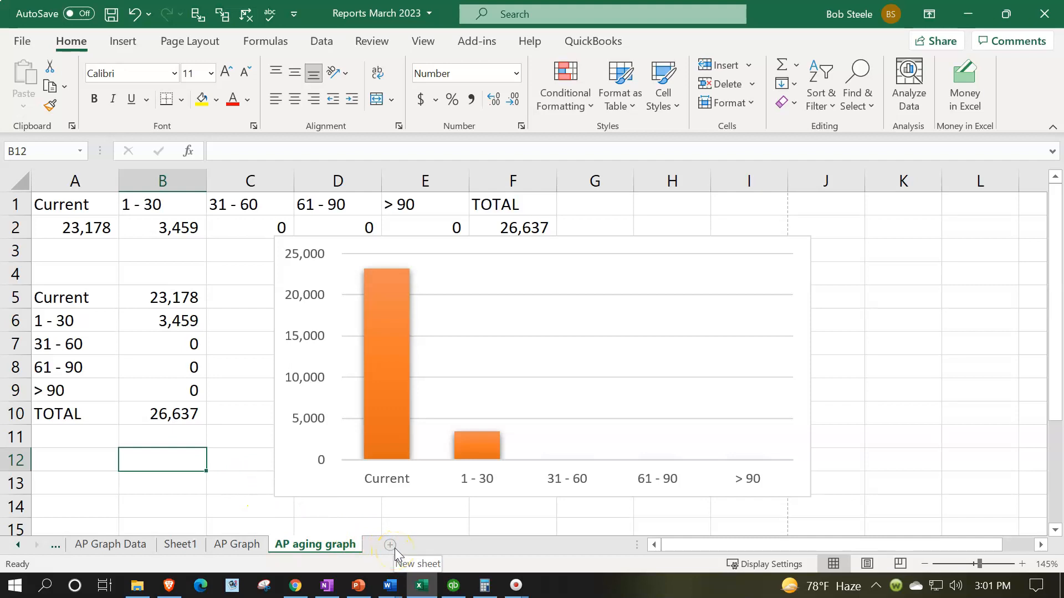
click(170, 498)
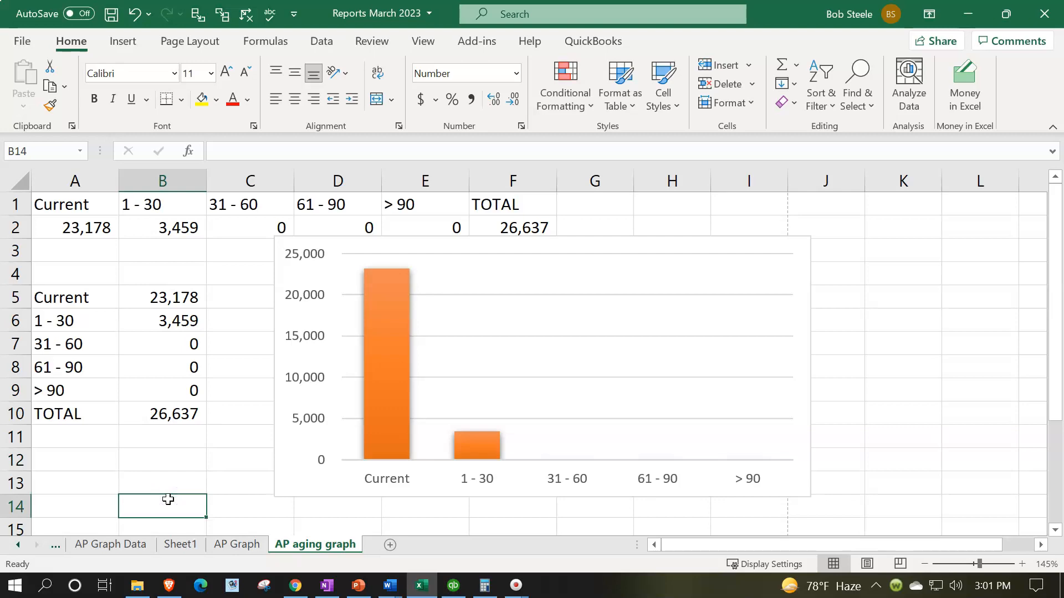